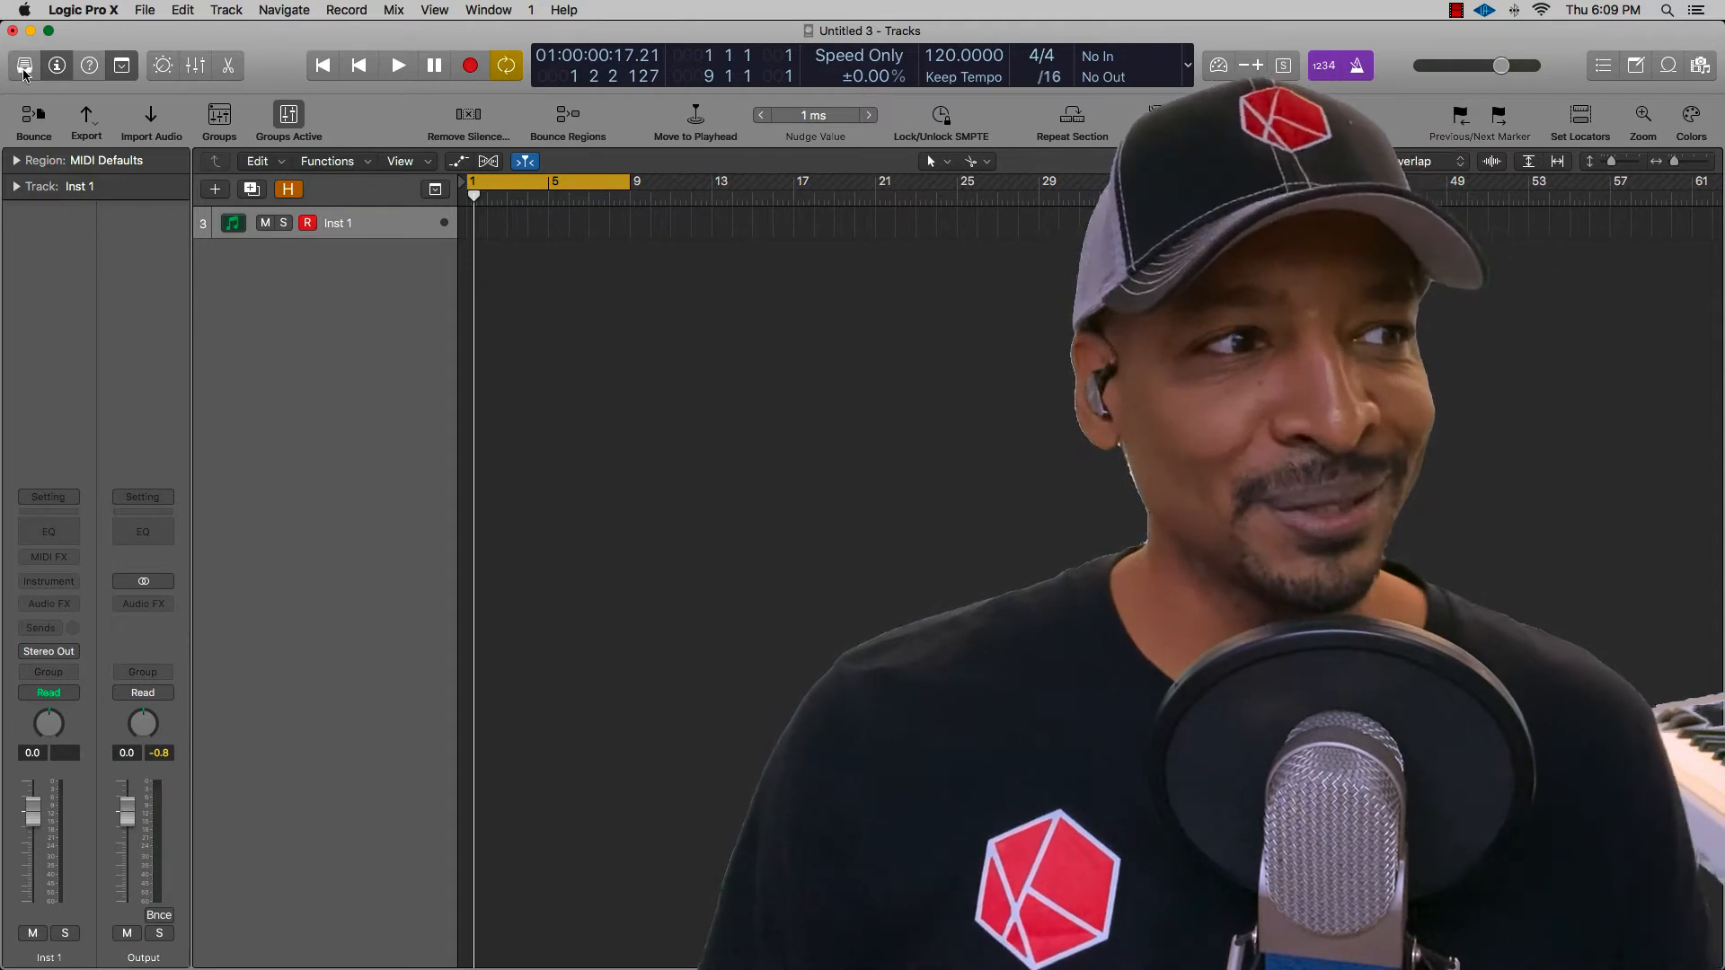
- Load the Yamaha Grand Piano patch from the Library's piano sounds onto the Inst 1 track and lower the master volume slightly
left_click(23, 66)
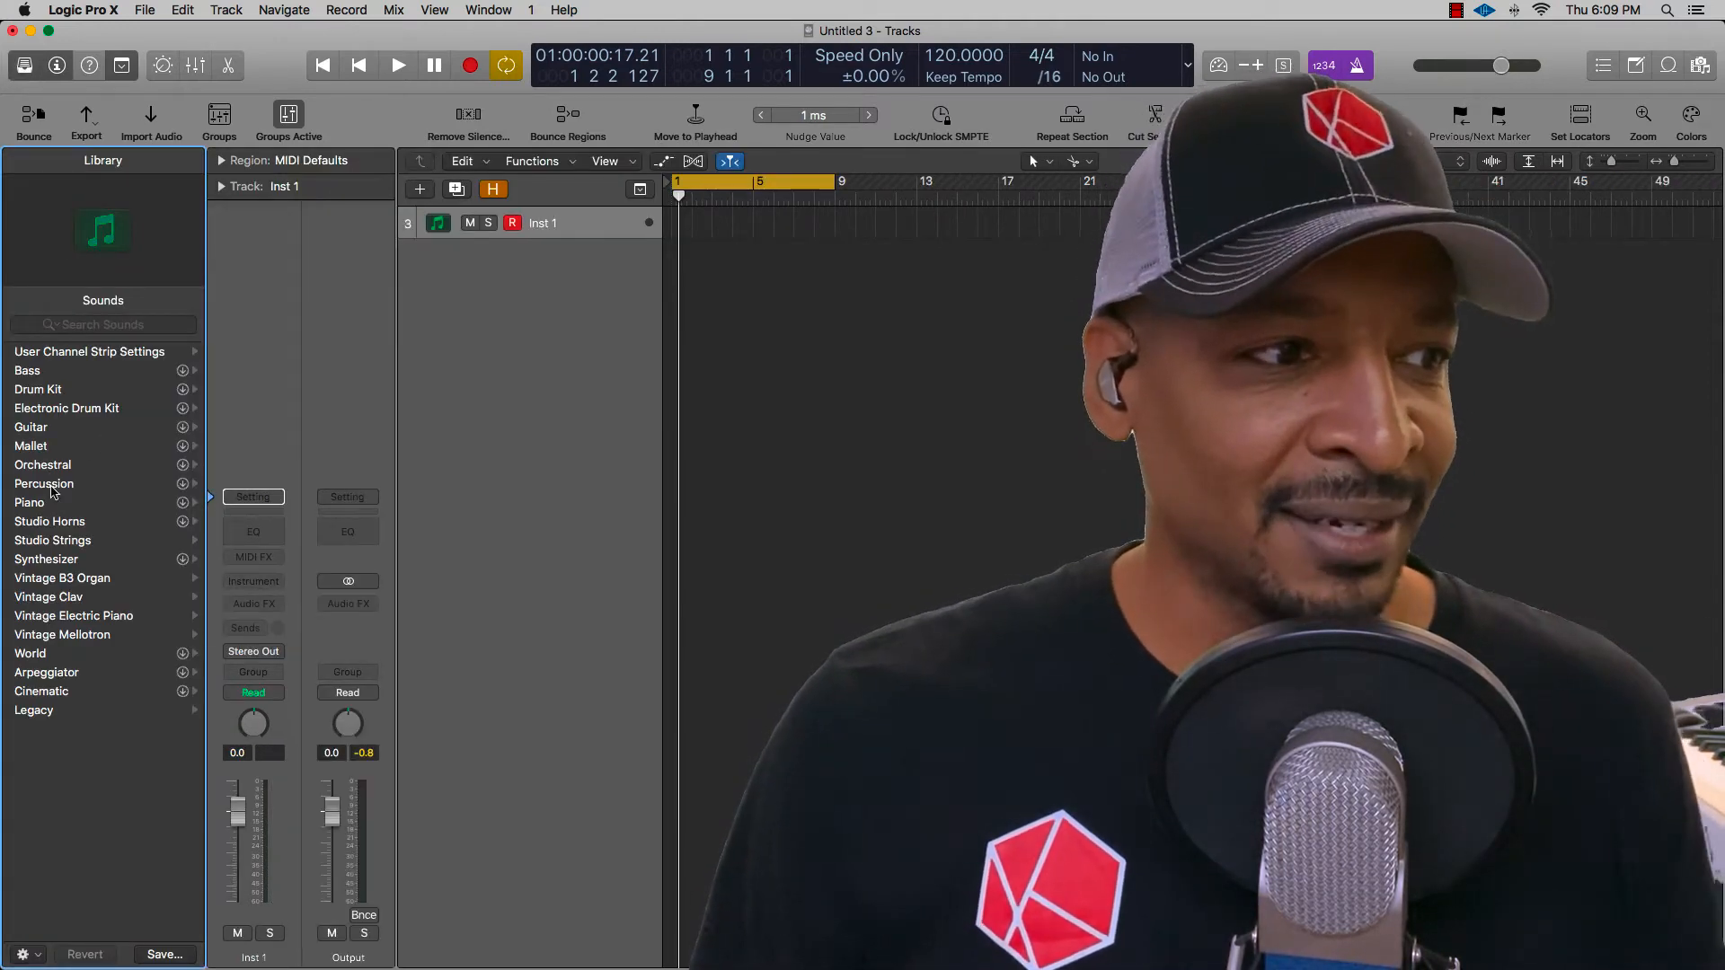
left_click(103, 502)
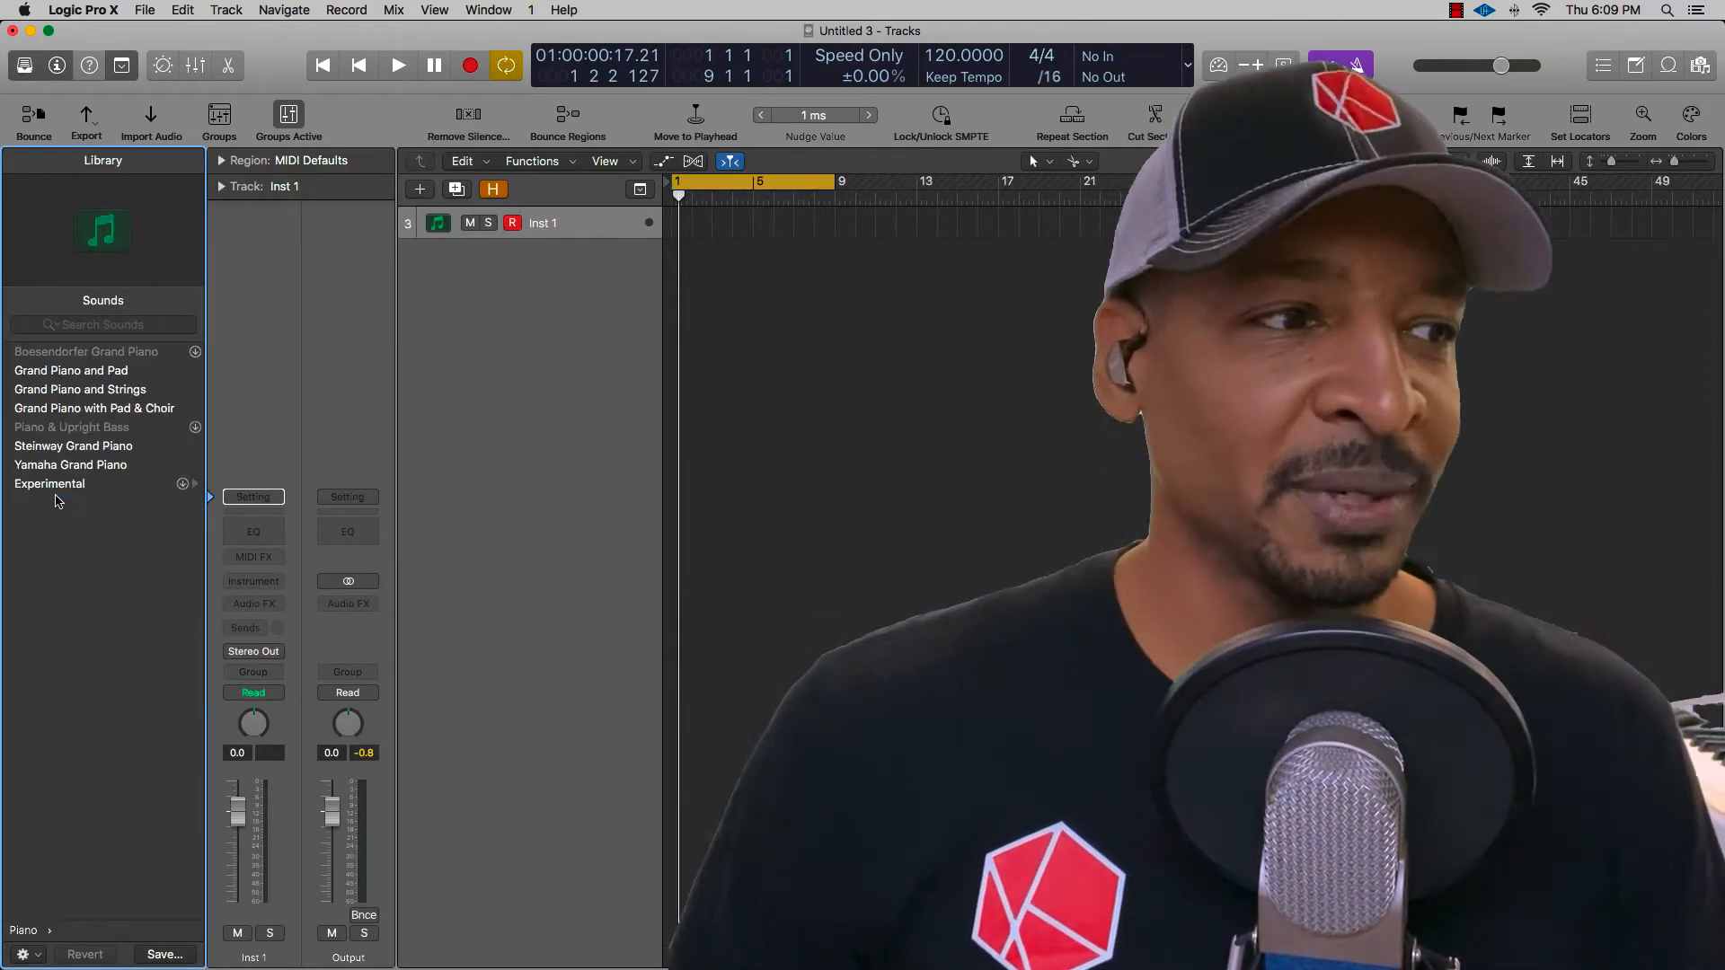
left_click(89, 465)
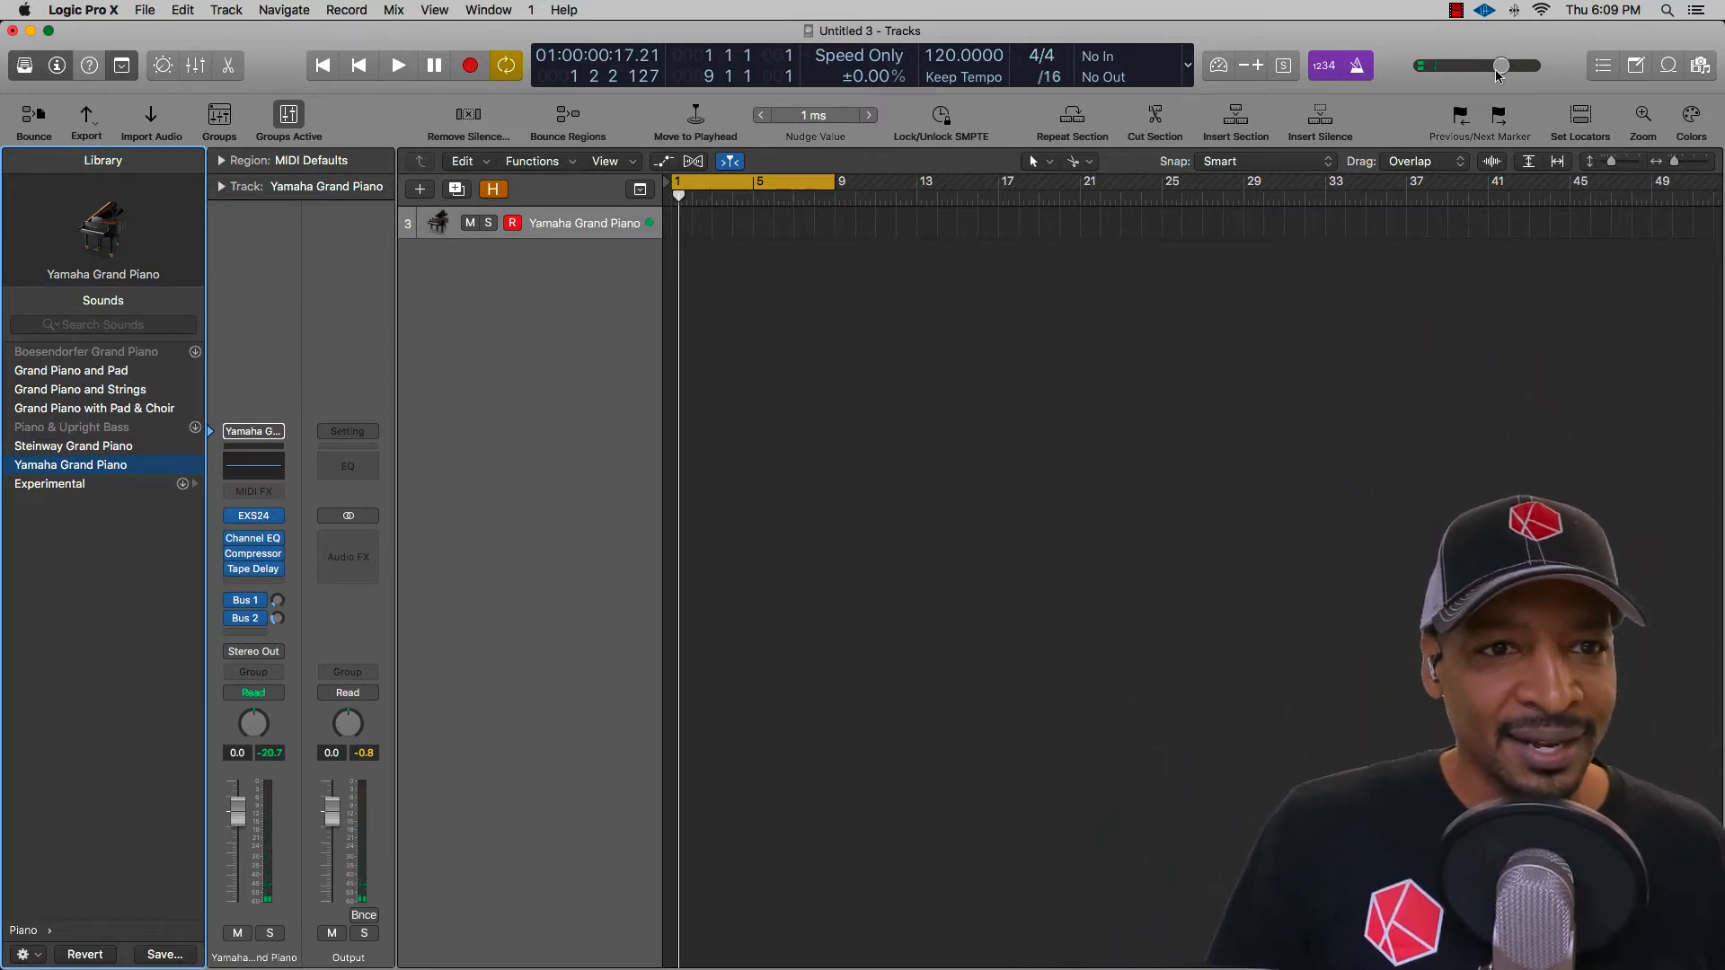
left_click_drag(1501, 66, 1473, 65)
- Set the piano's Channel EQ to a 1000 Hz low cut, 2000 Hz high cut and -0.5 dB at 780 Hz, toggling bypass to compare
mouse_move(261, 564)
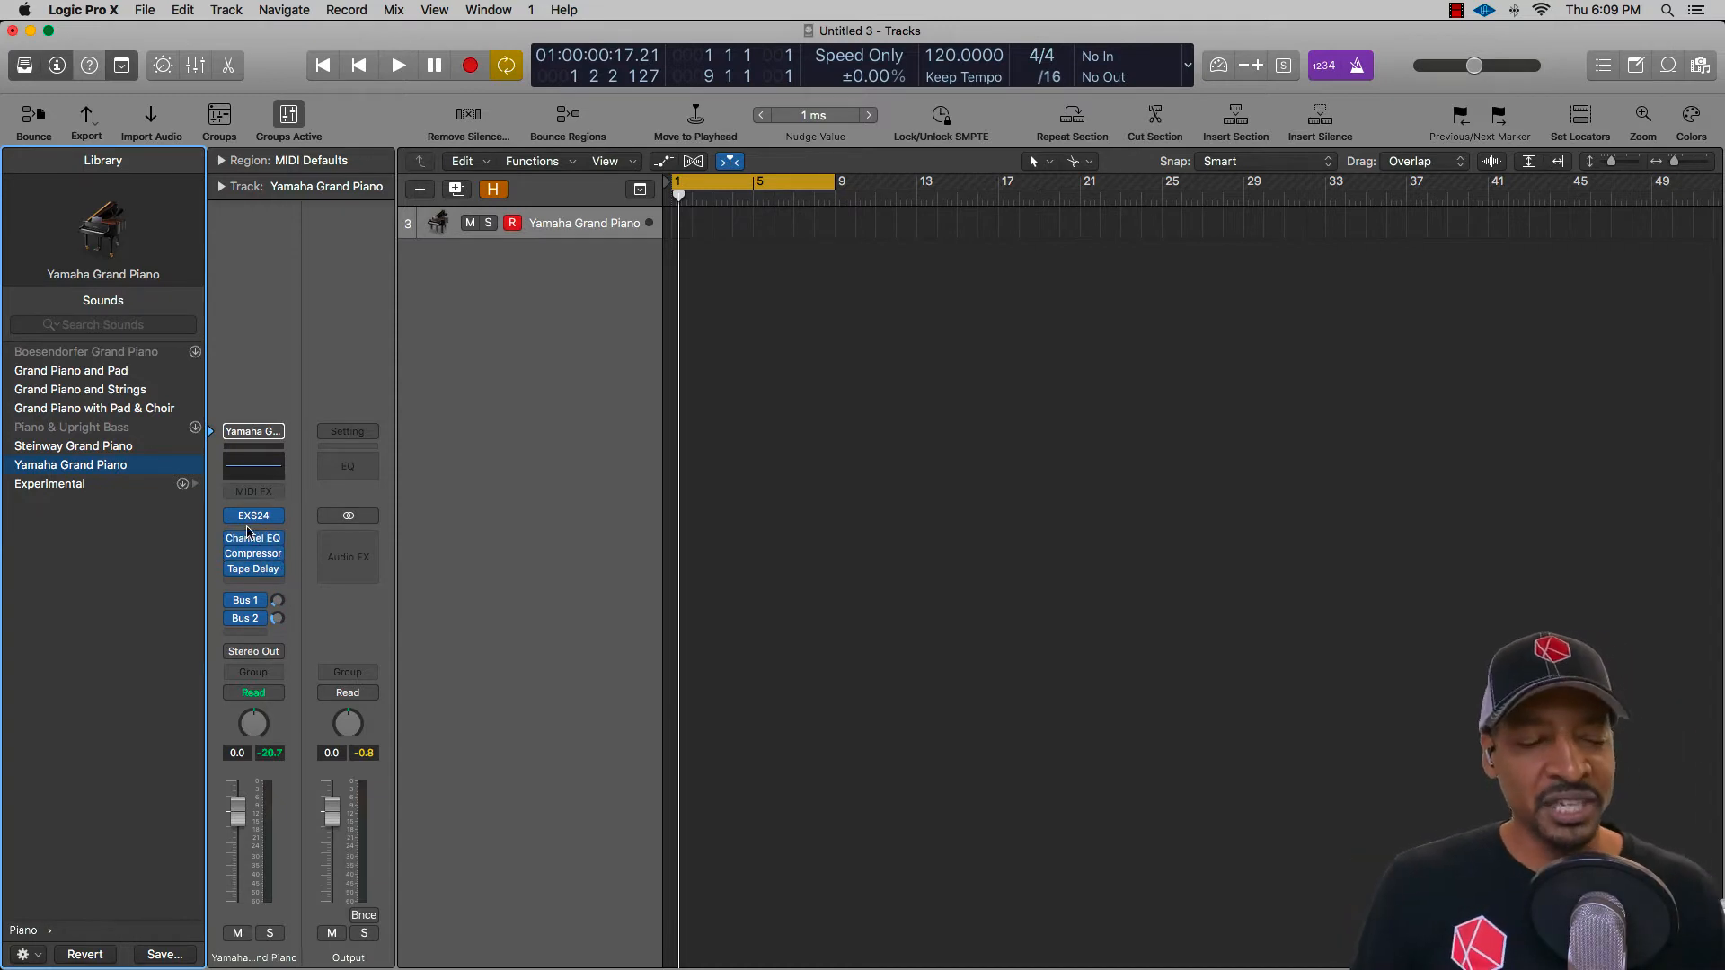
left_click(258, 469)
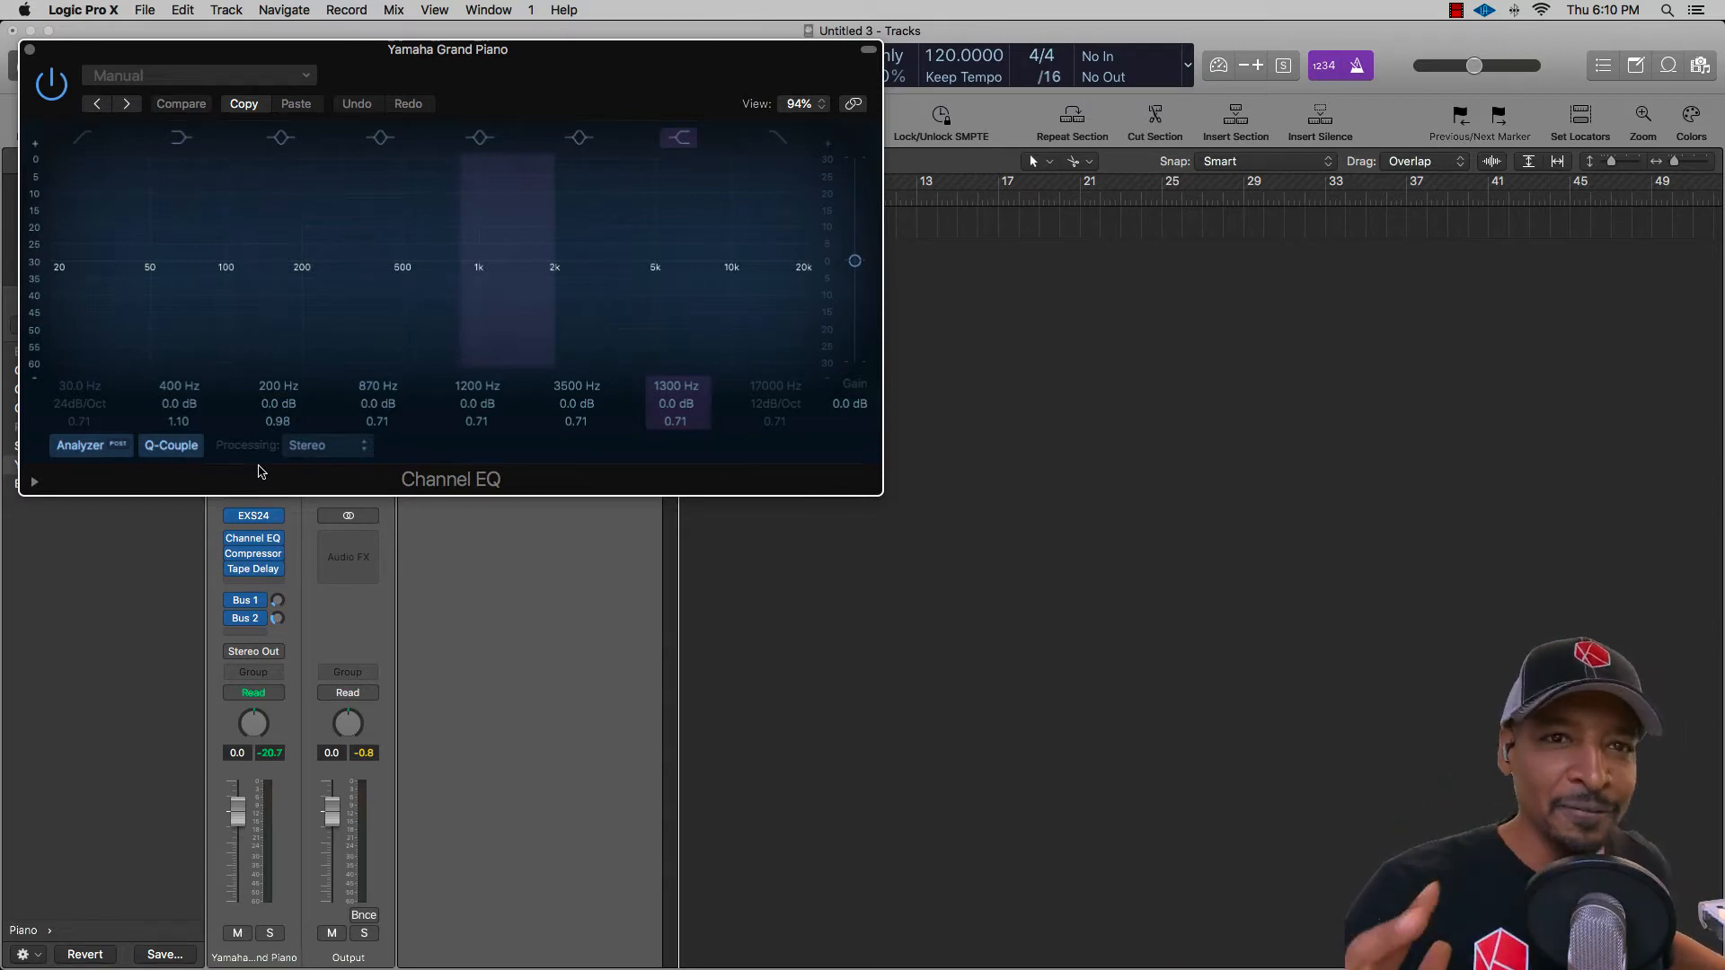
left_click_drag(354, 52, 1096, 237)
left_click(822, 326)
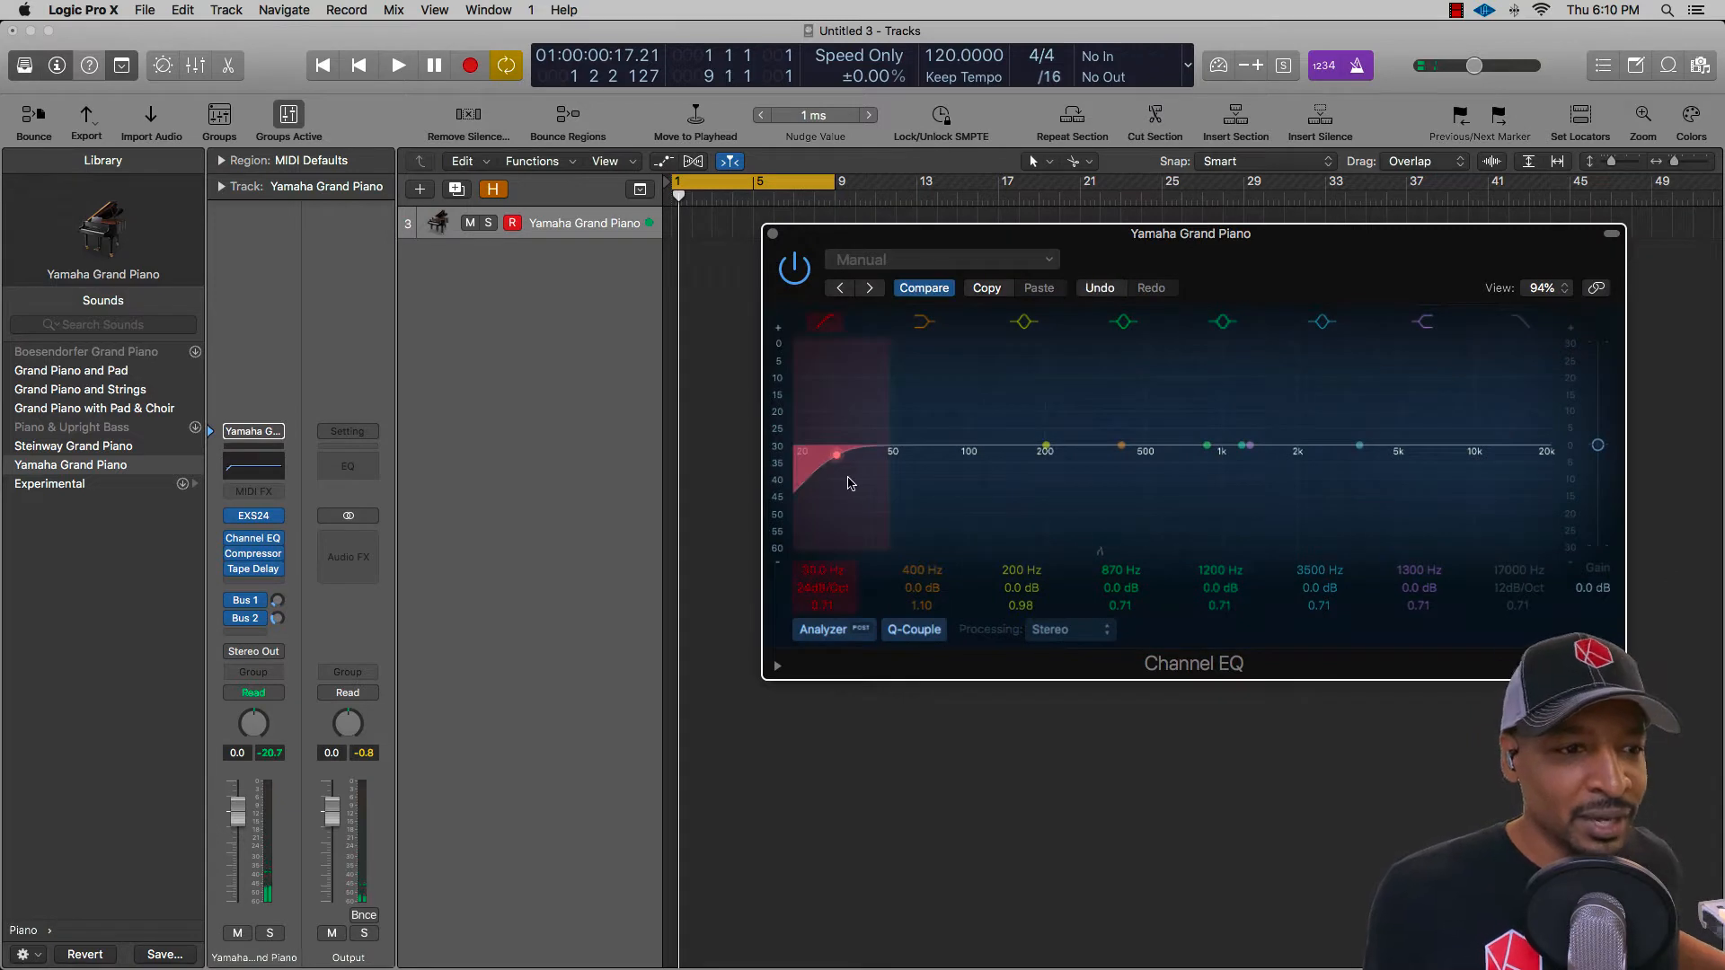
left_click_drag(848, 476, 1262, 538)
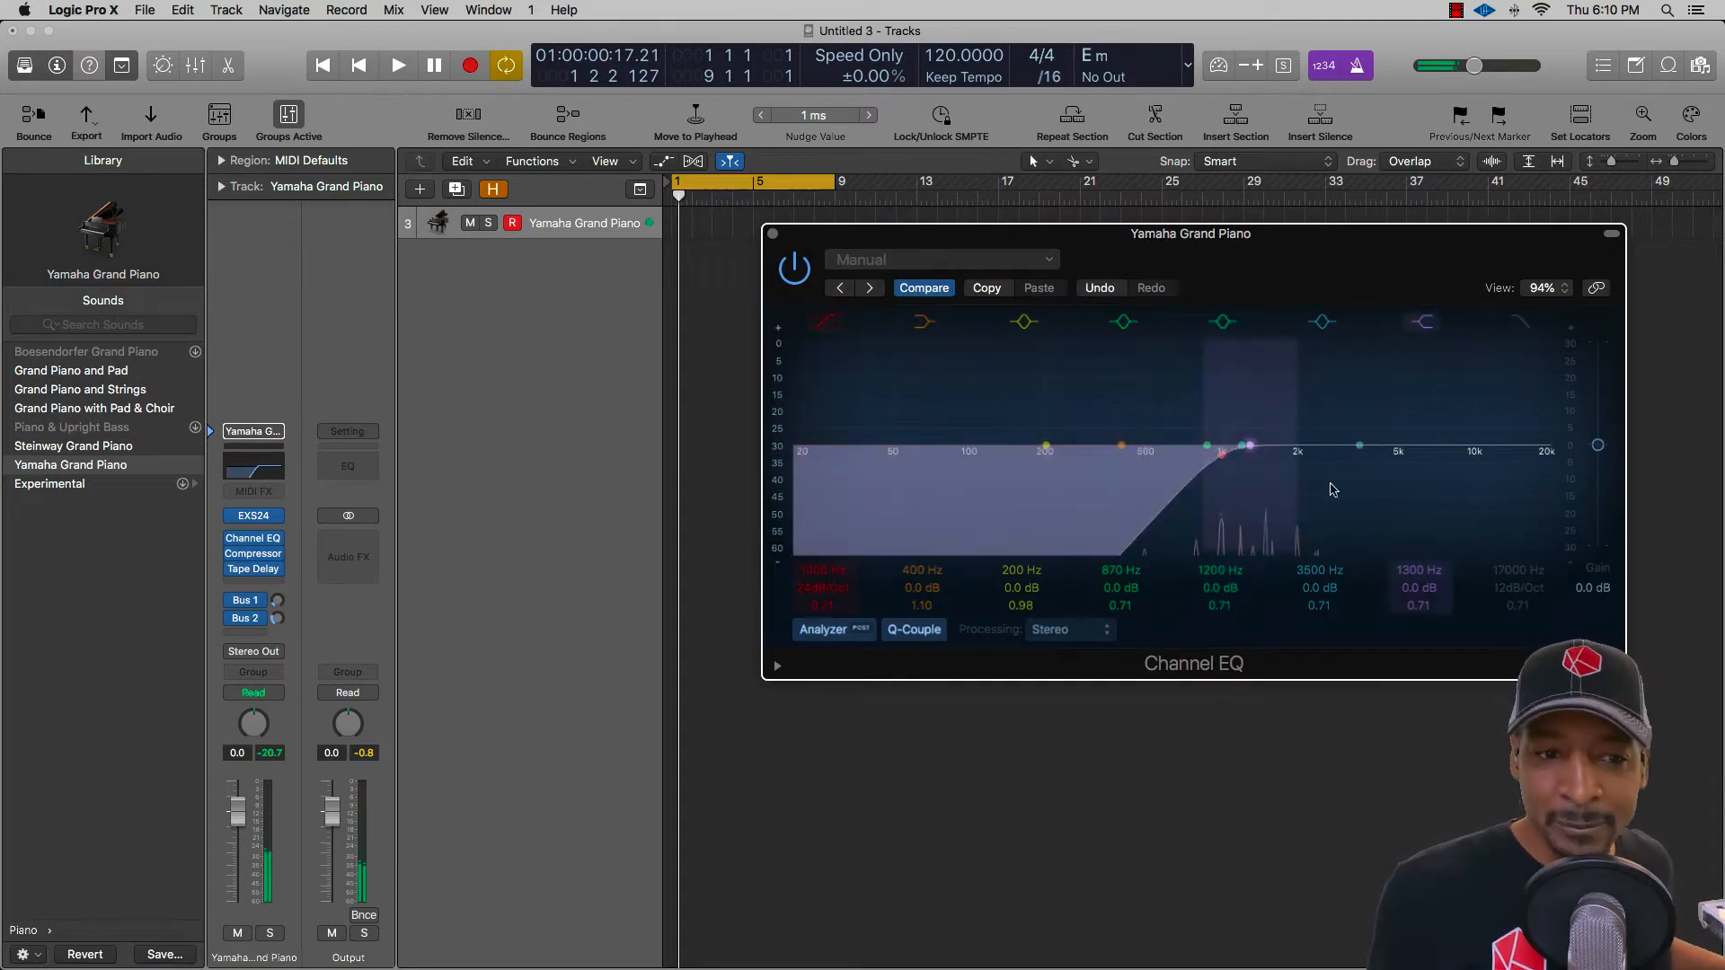
left_click_drag(1505, 347, 1164, 496)
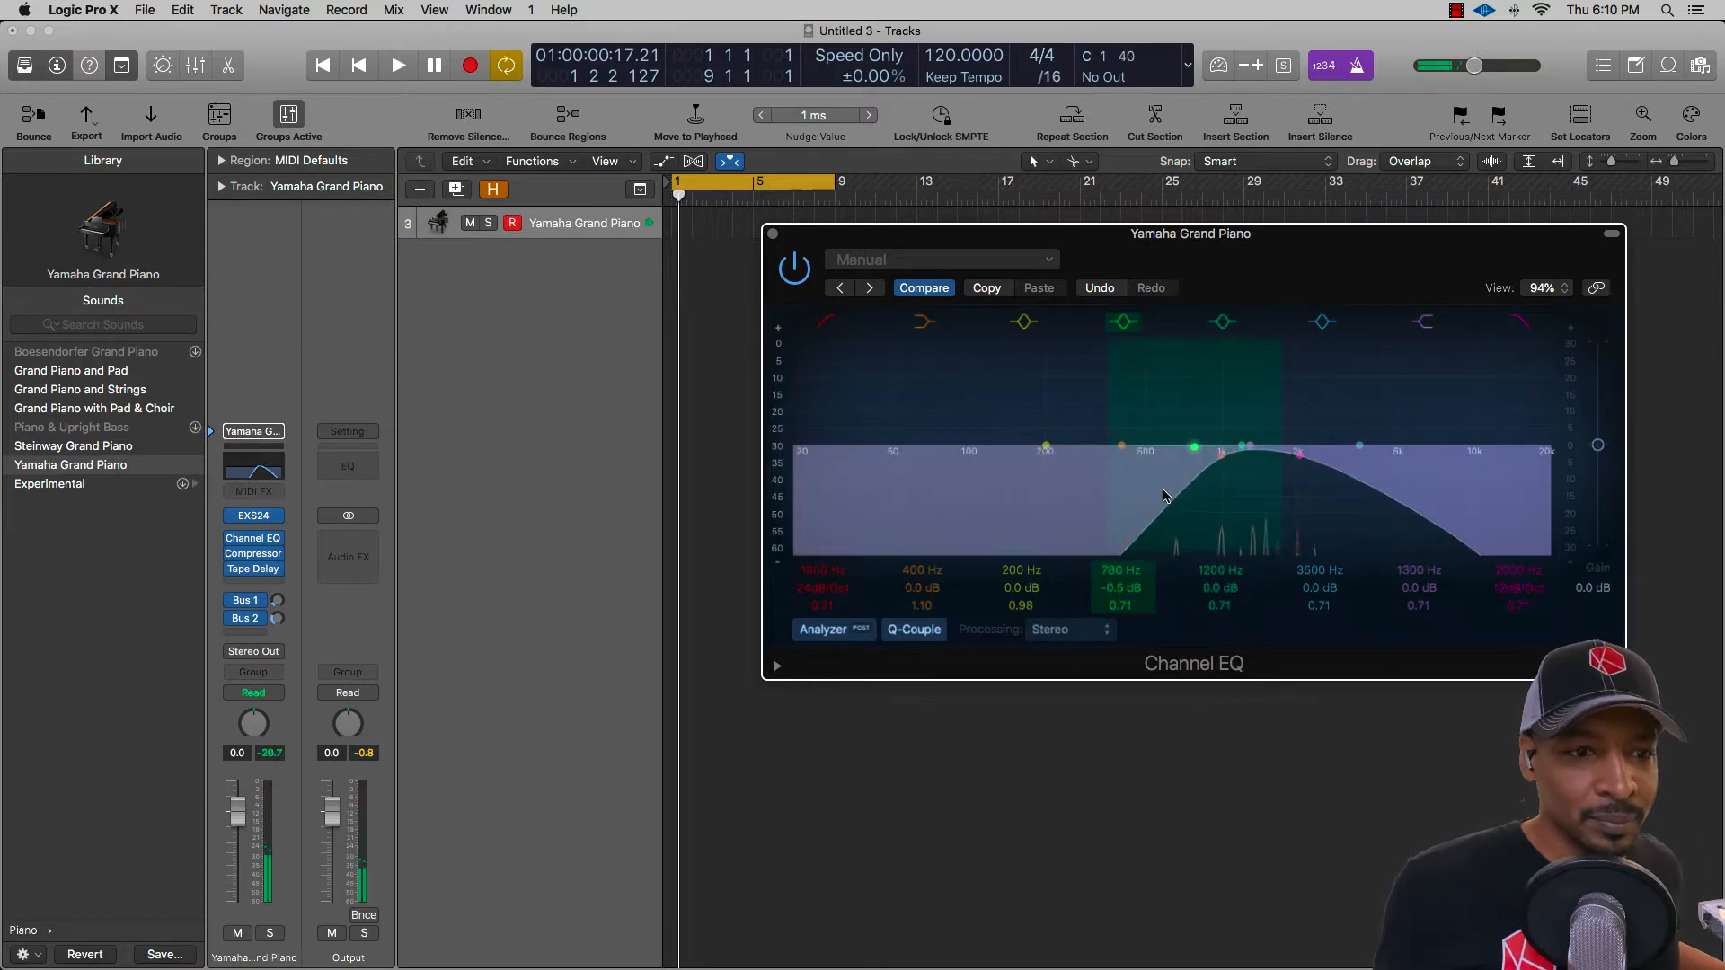
left_click(798, 267)
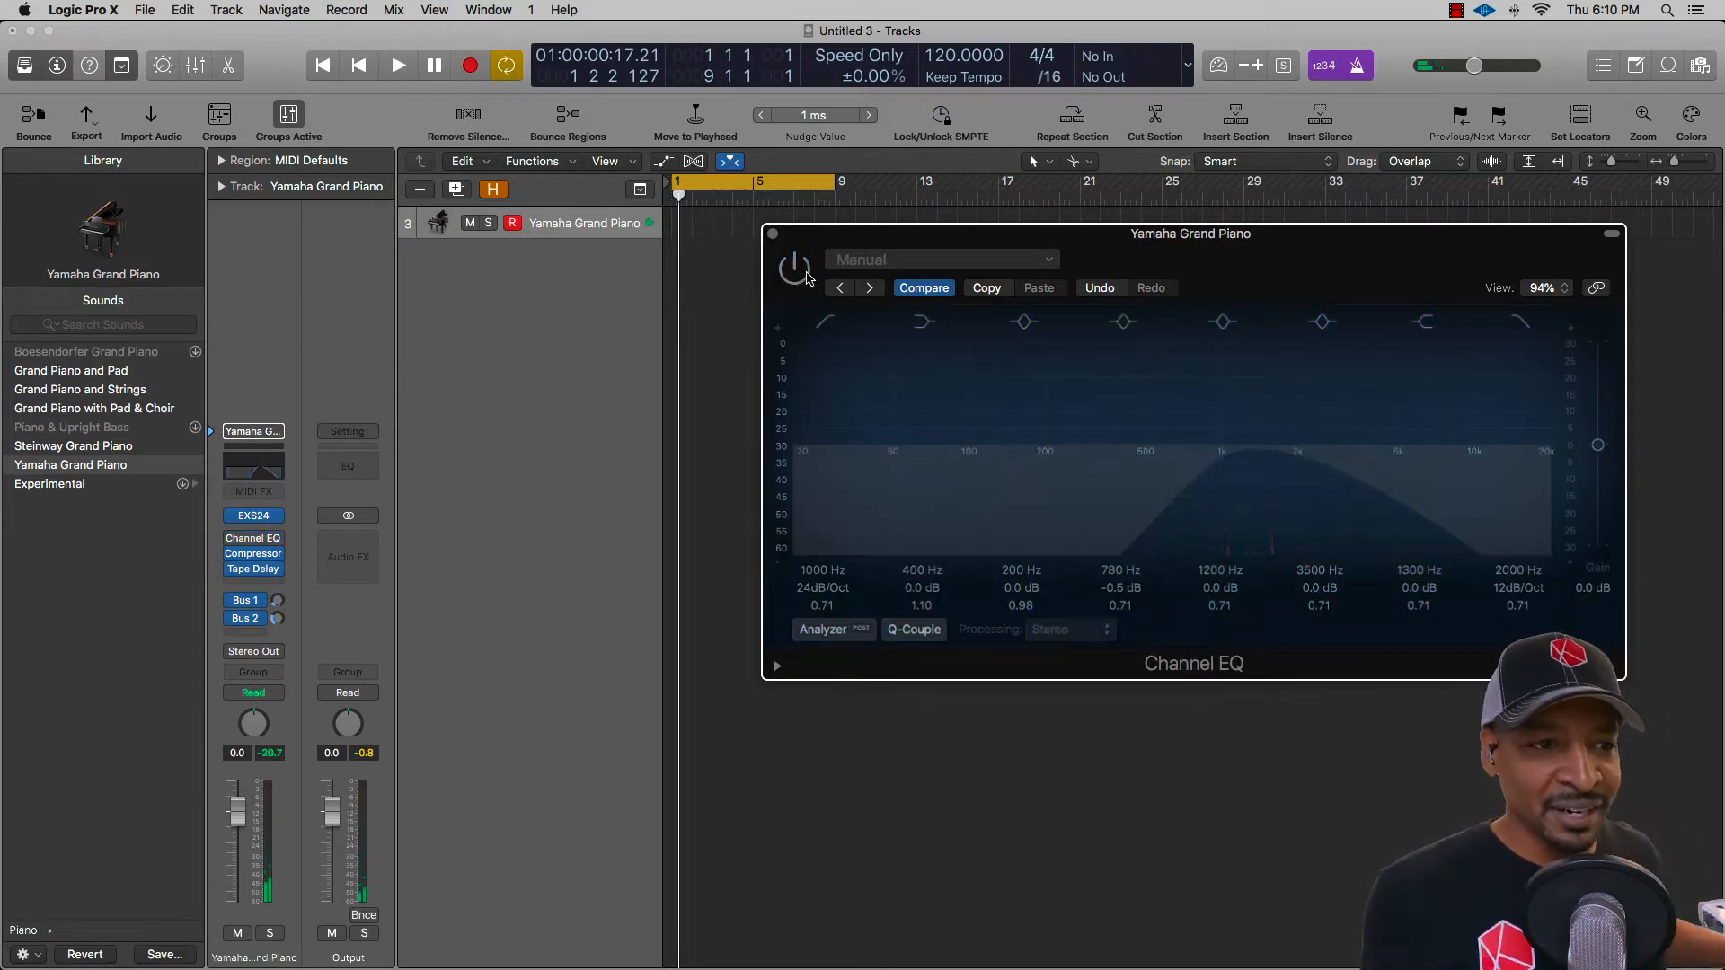
left_click(798, 269)
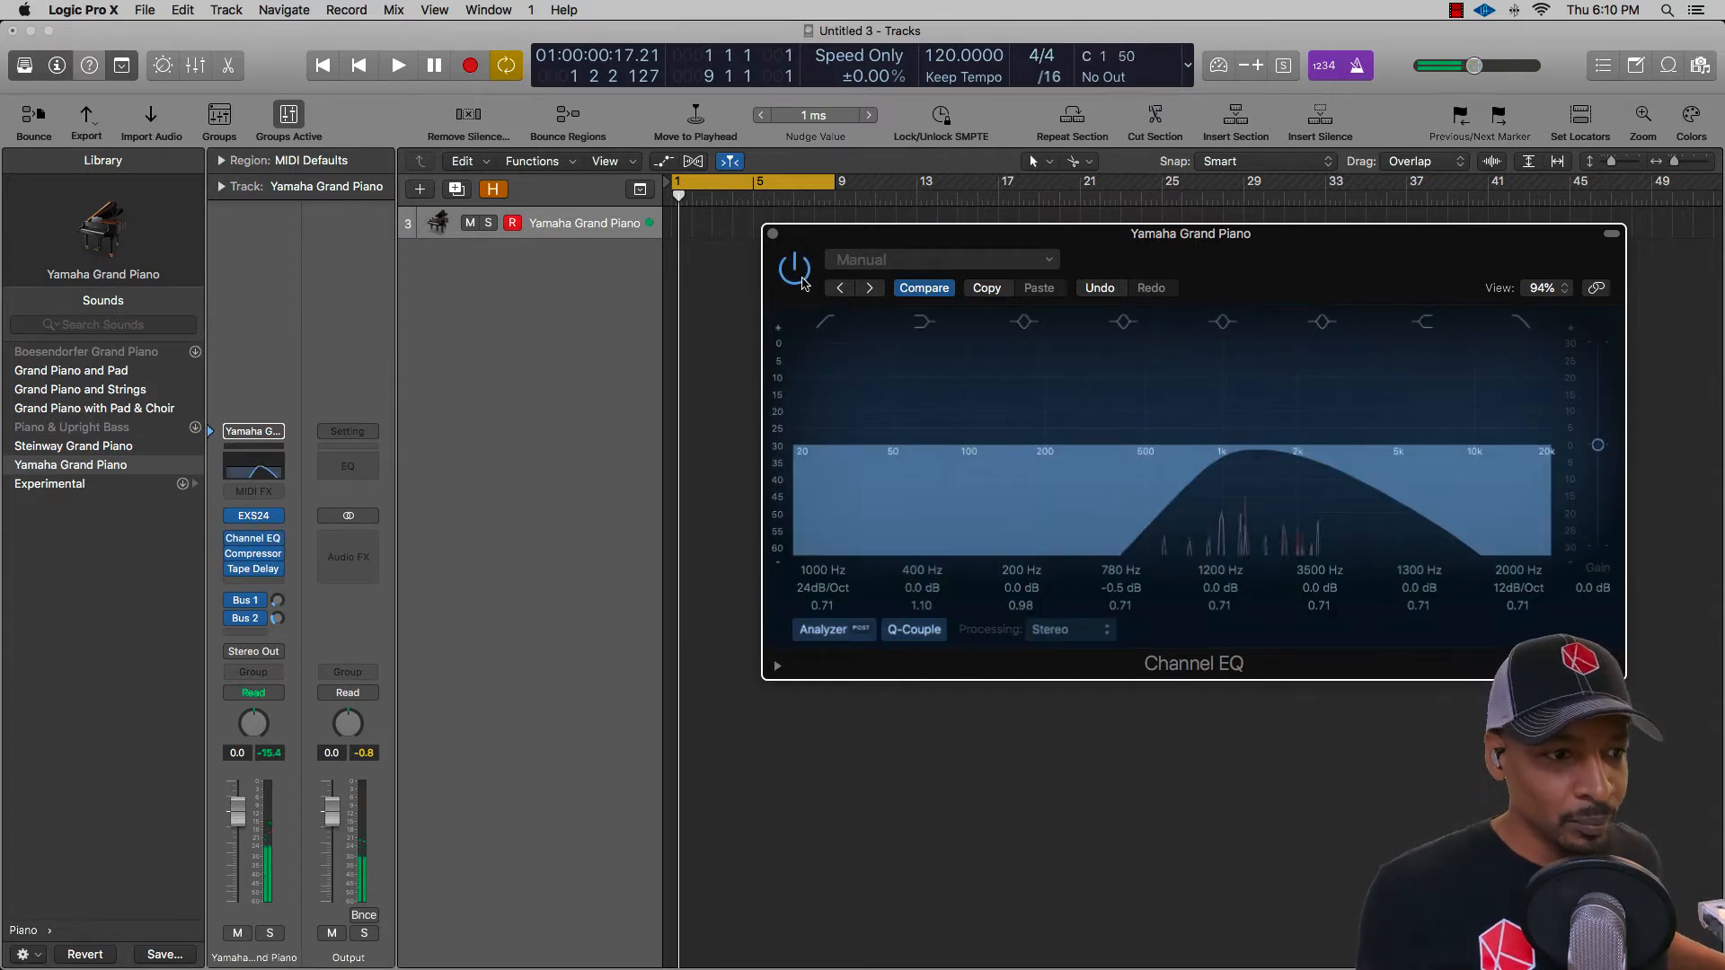
- Insert a Stereo Delay on the piano channel and set its output mix to 54% left and 35% right
left_click(259, 584)
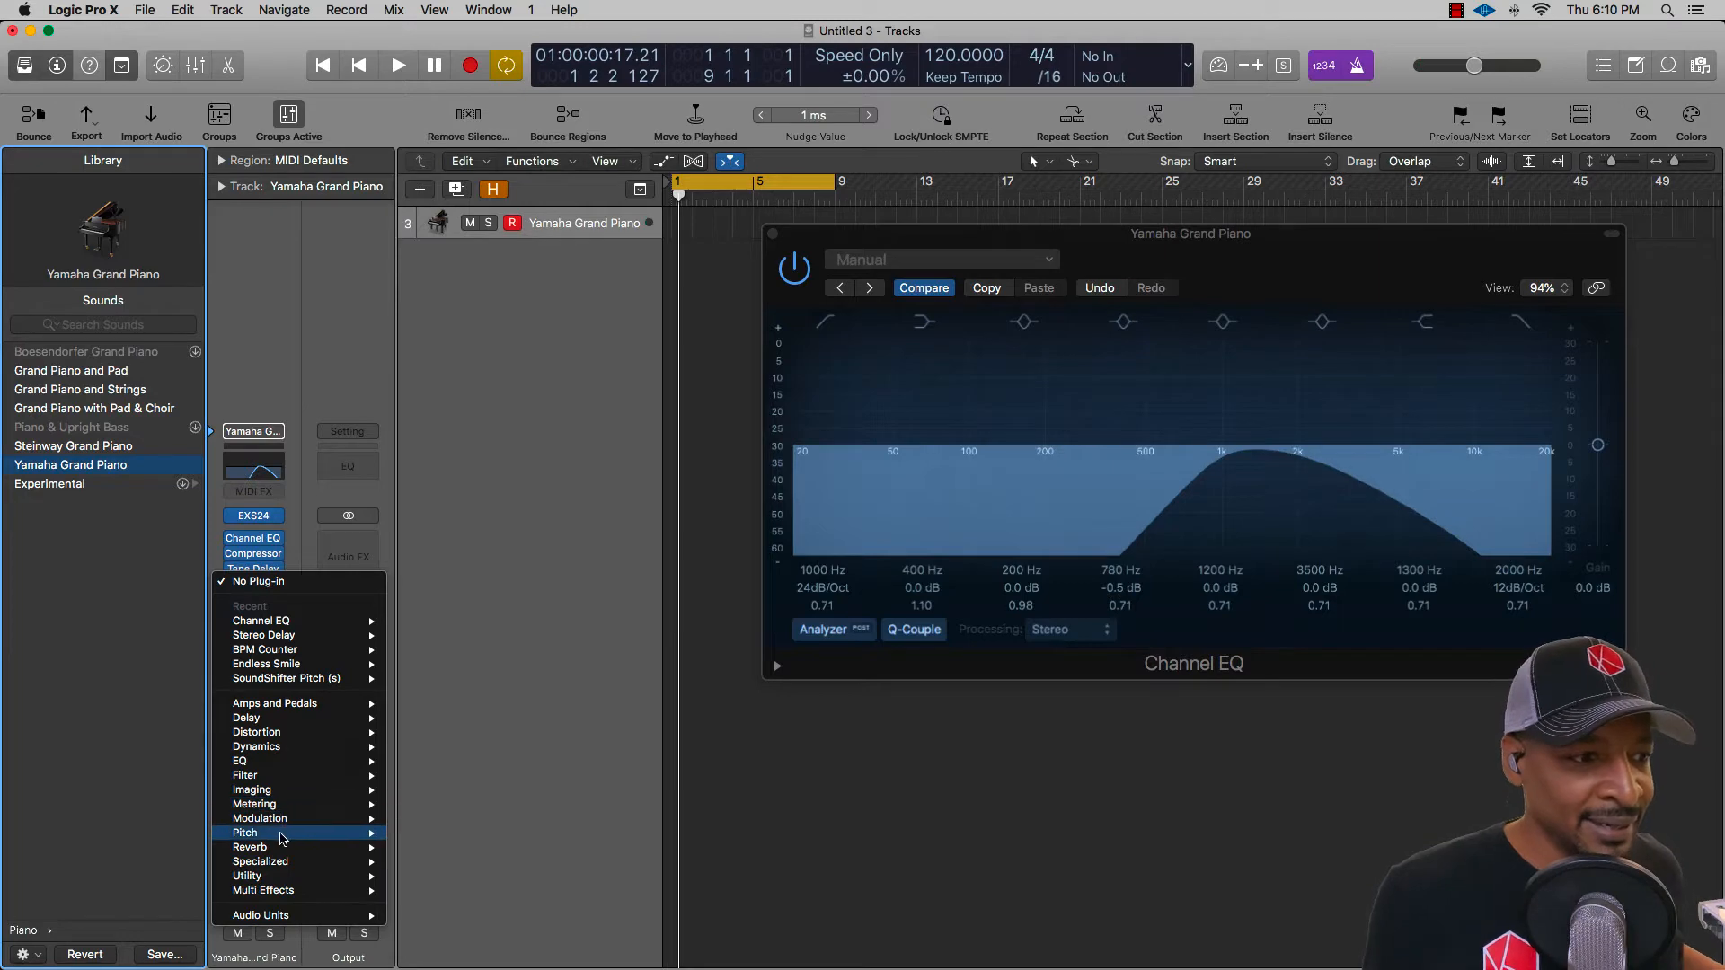
mouse_move(342, 722)
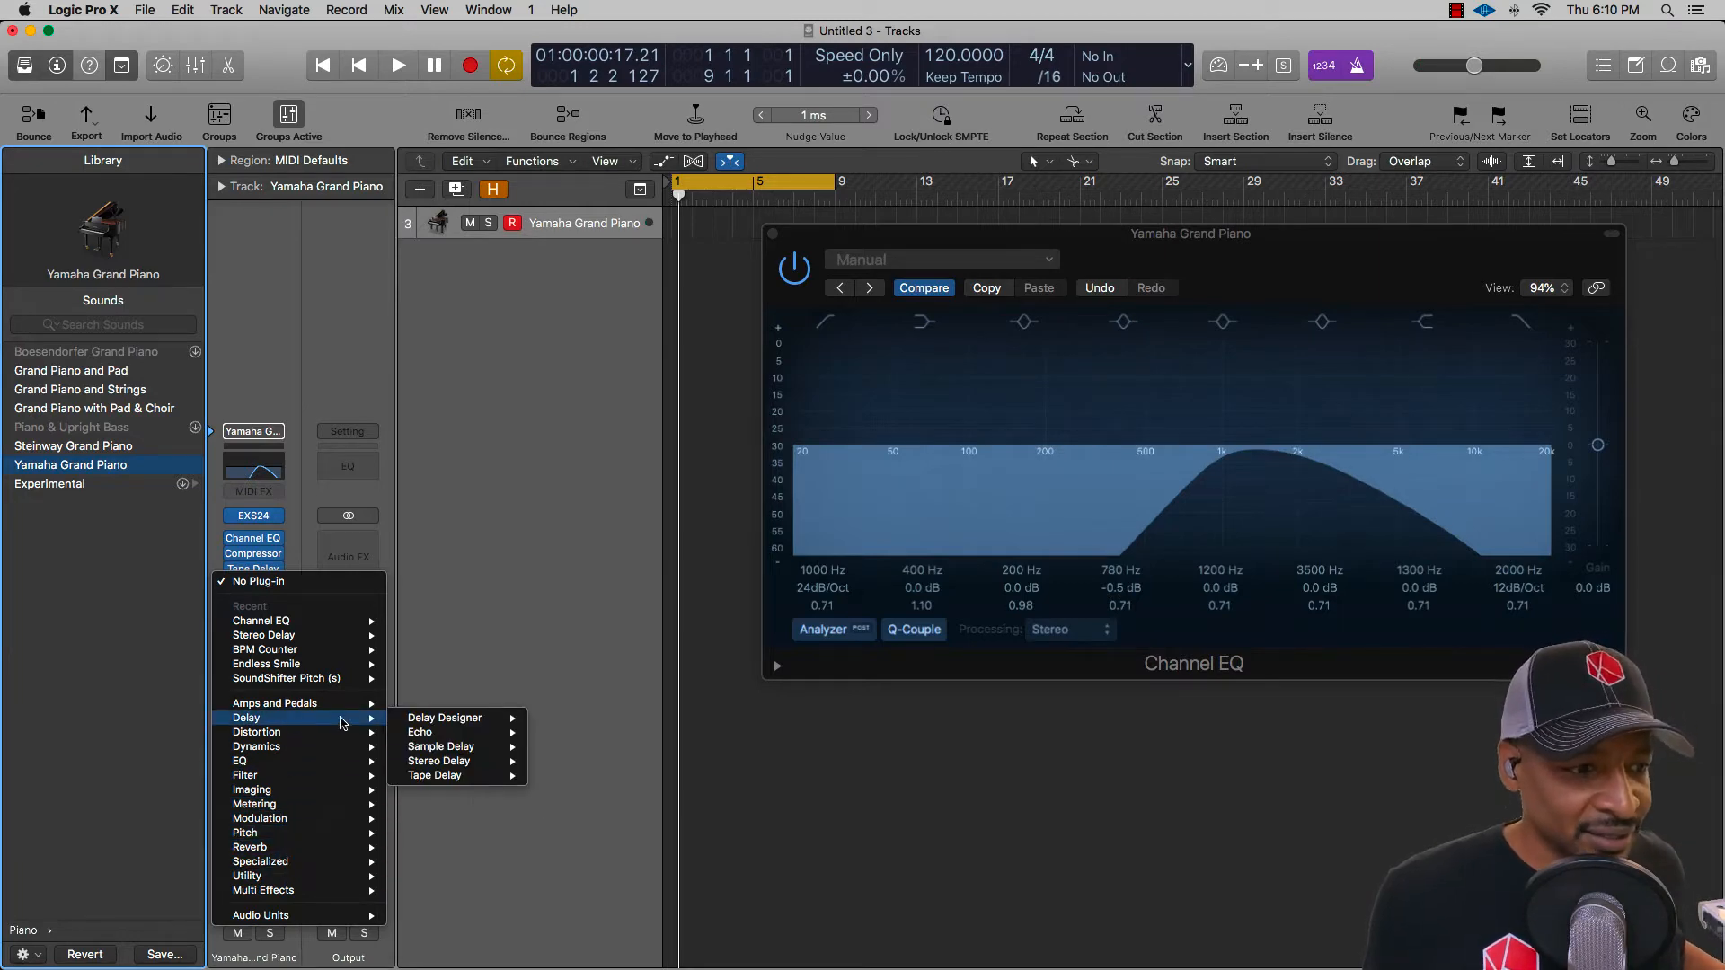
mouse_move(449, 762)
left_click(551, 762)
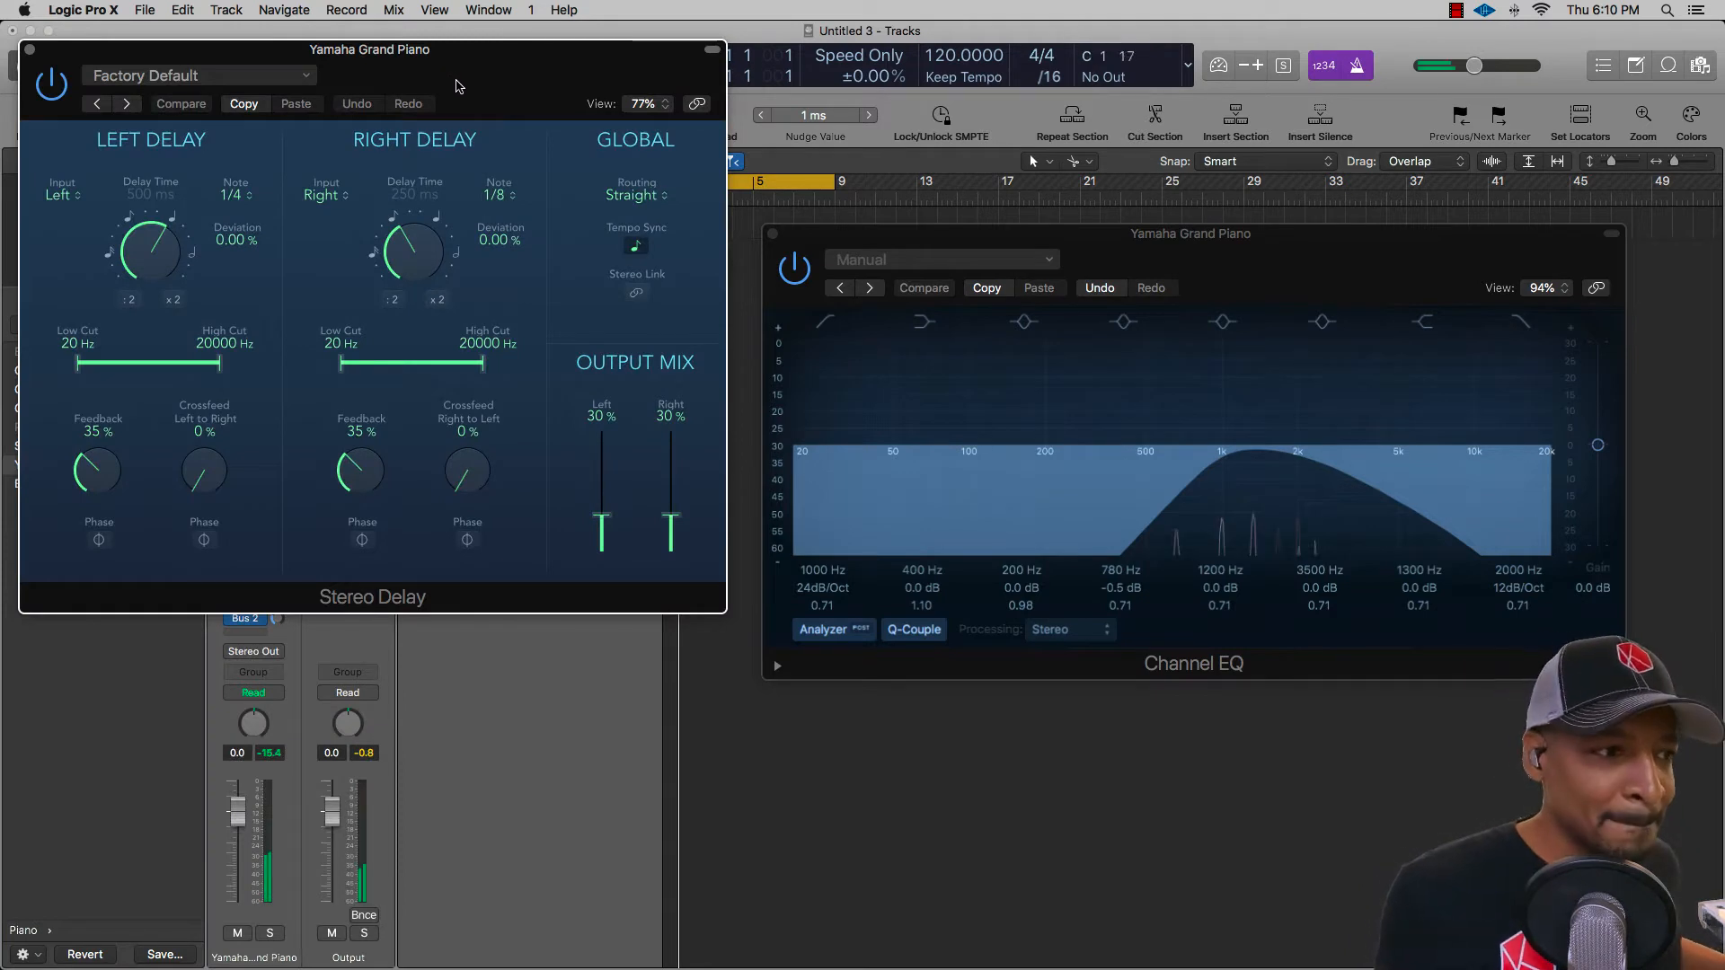
left_click_drag(601, 516, 602, 480)
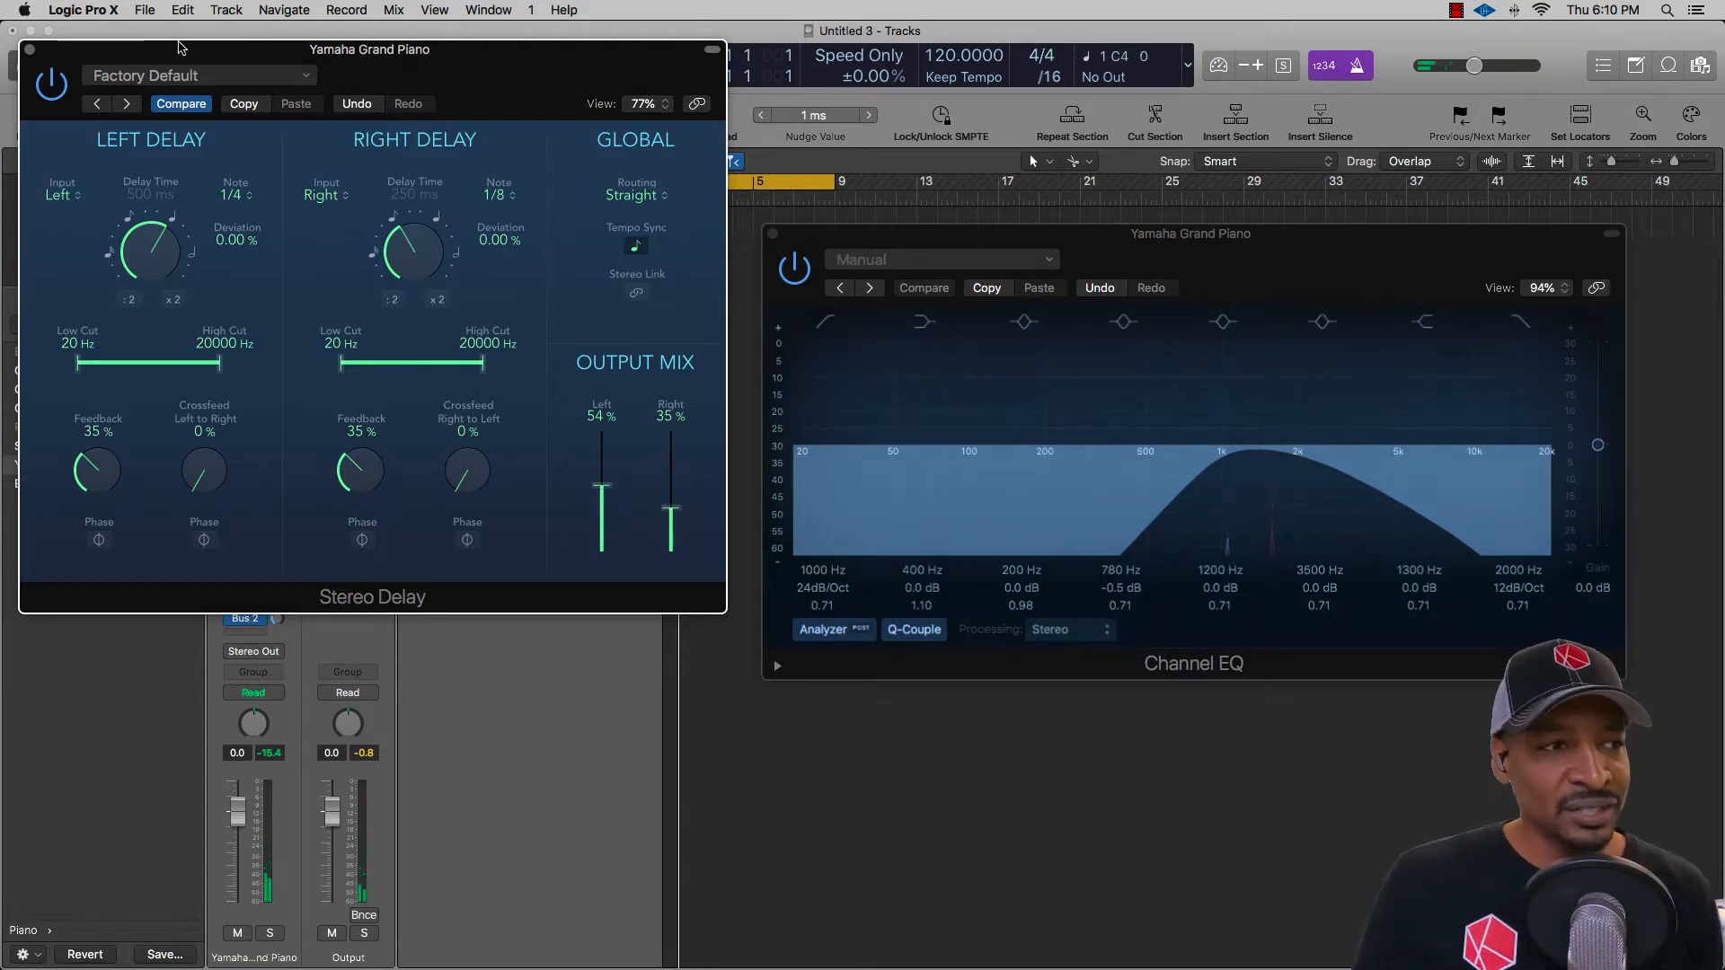
left_click(28, 50)
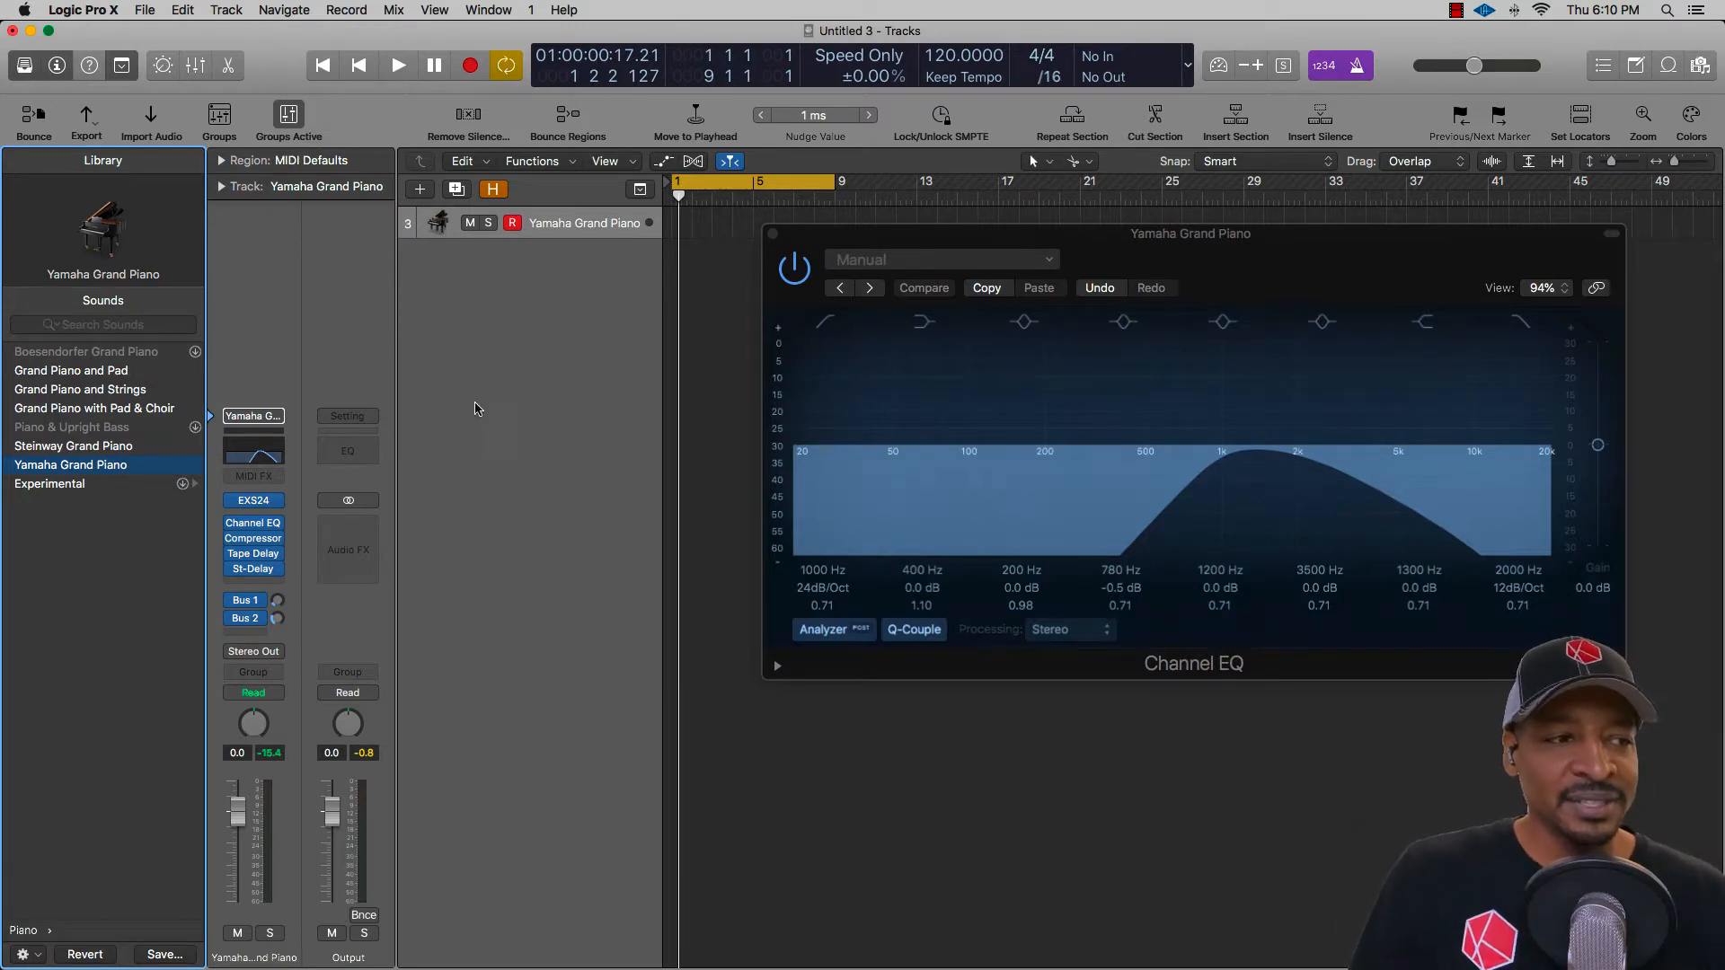
- Save the piano's channel strip setting as a performance named Yamaha Grand Piano with program number 12
left_click(268, 415)
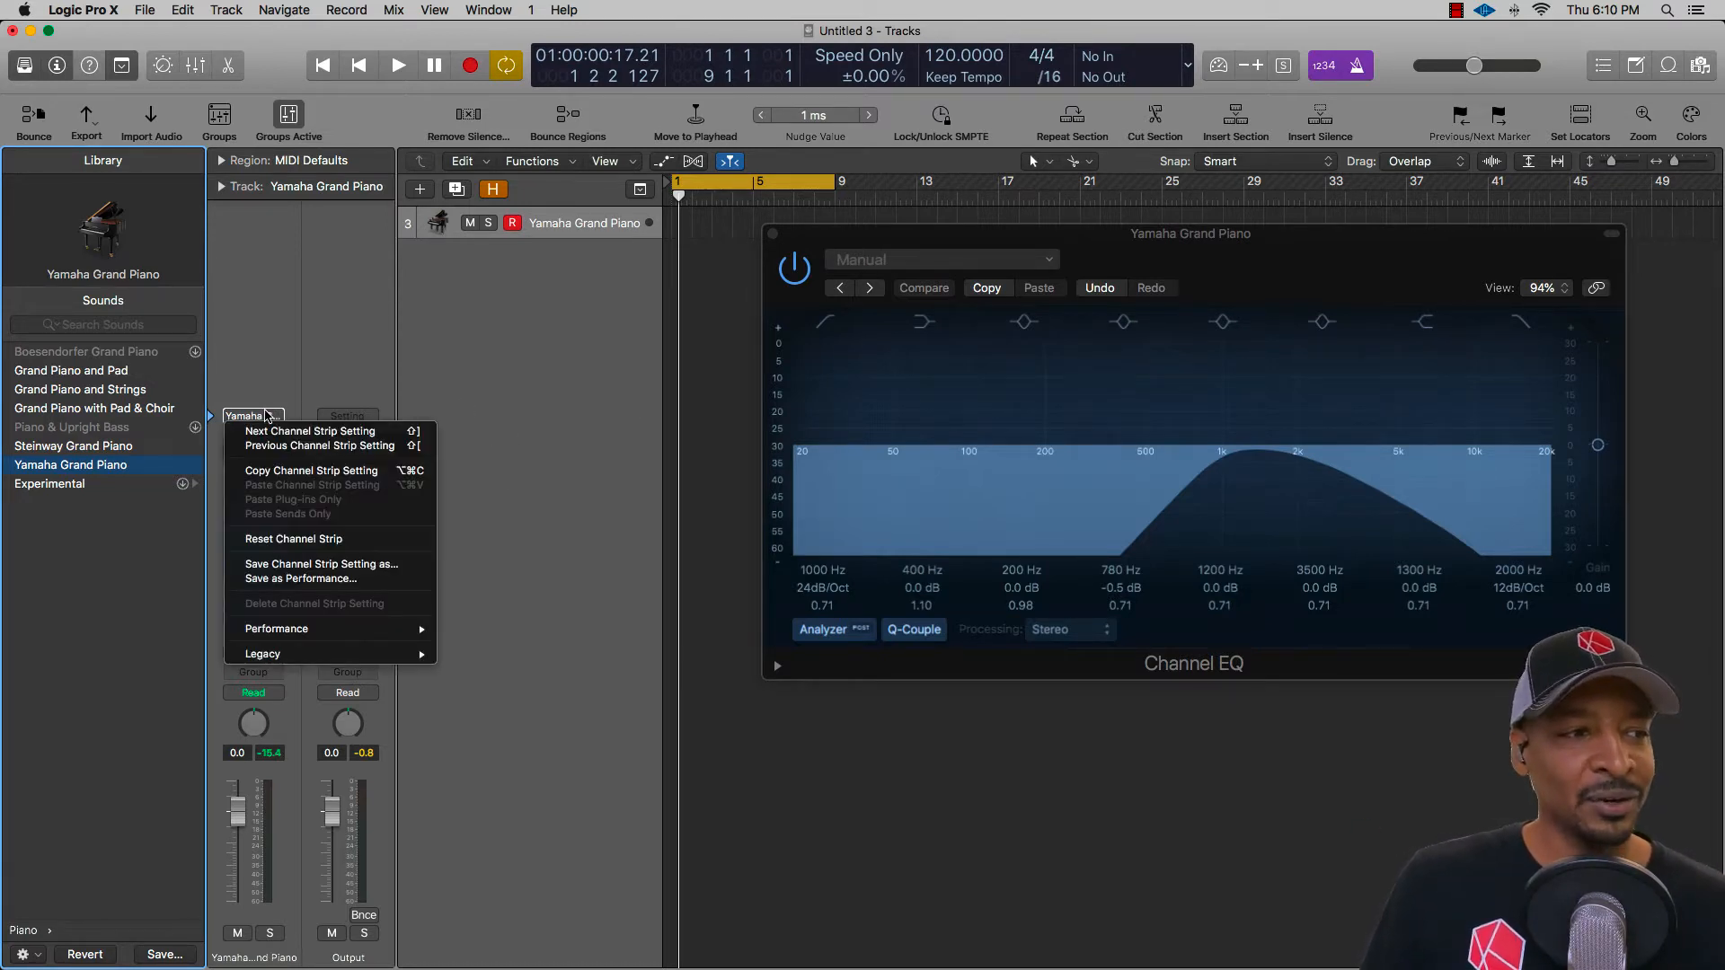
left_click(277, 388)
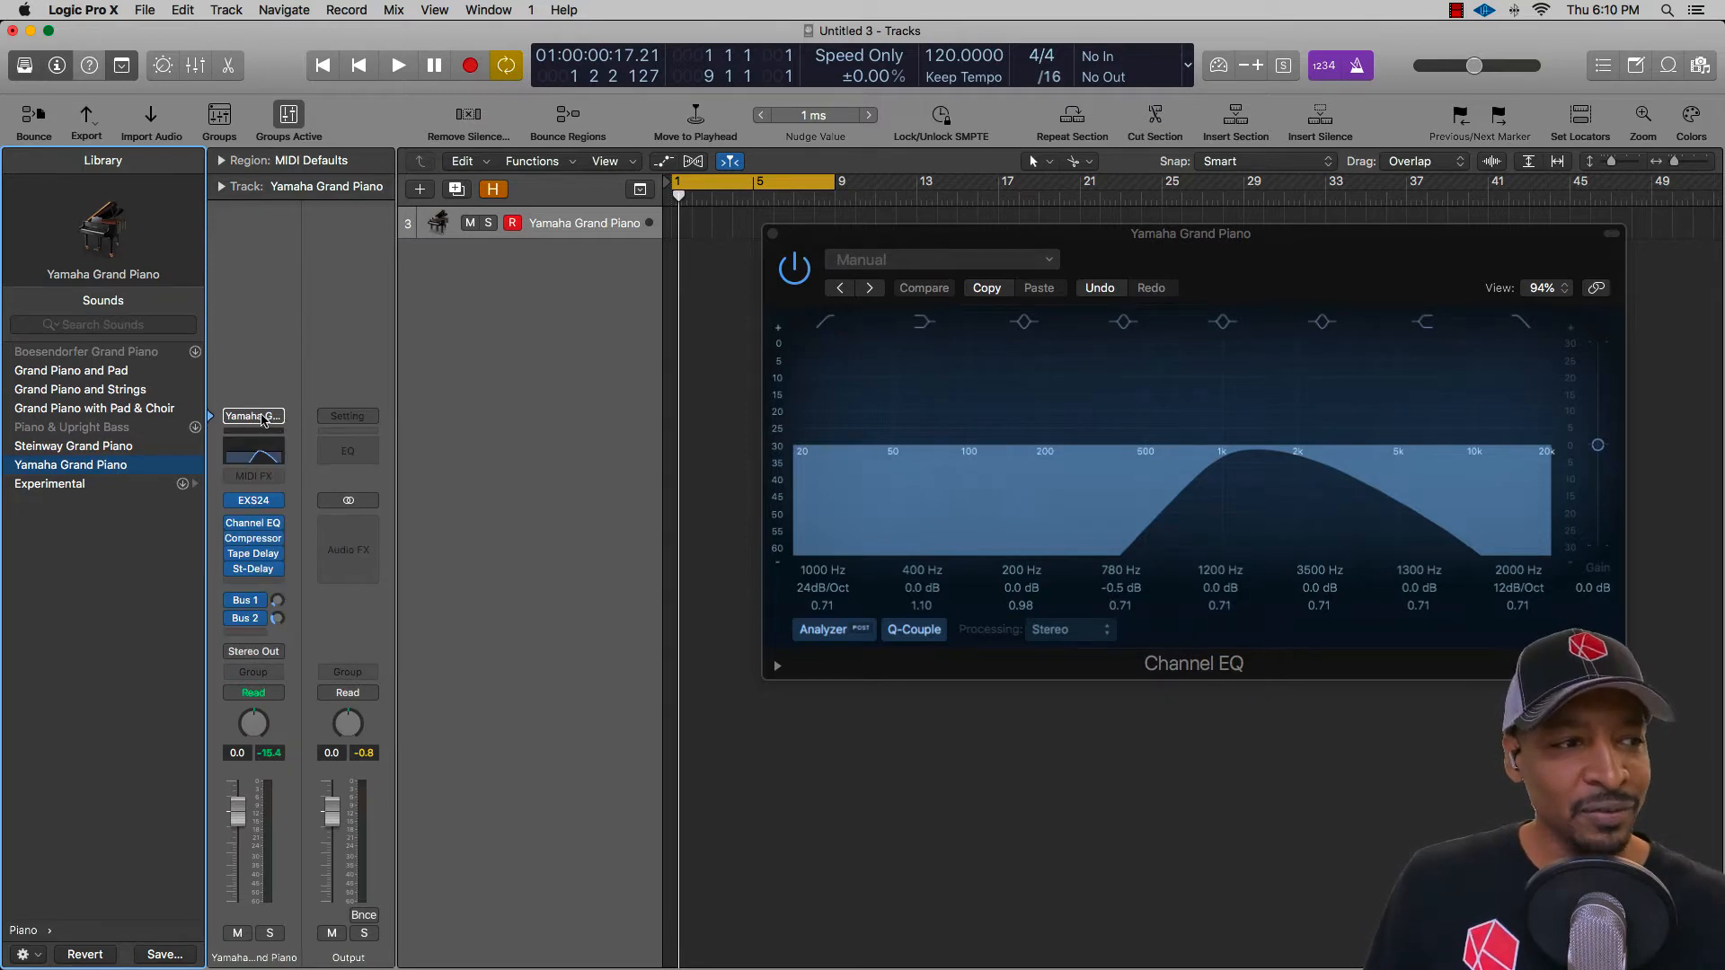
left_click(269, 417)
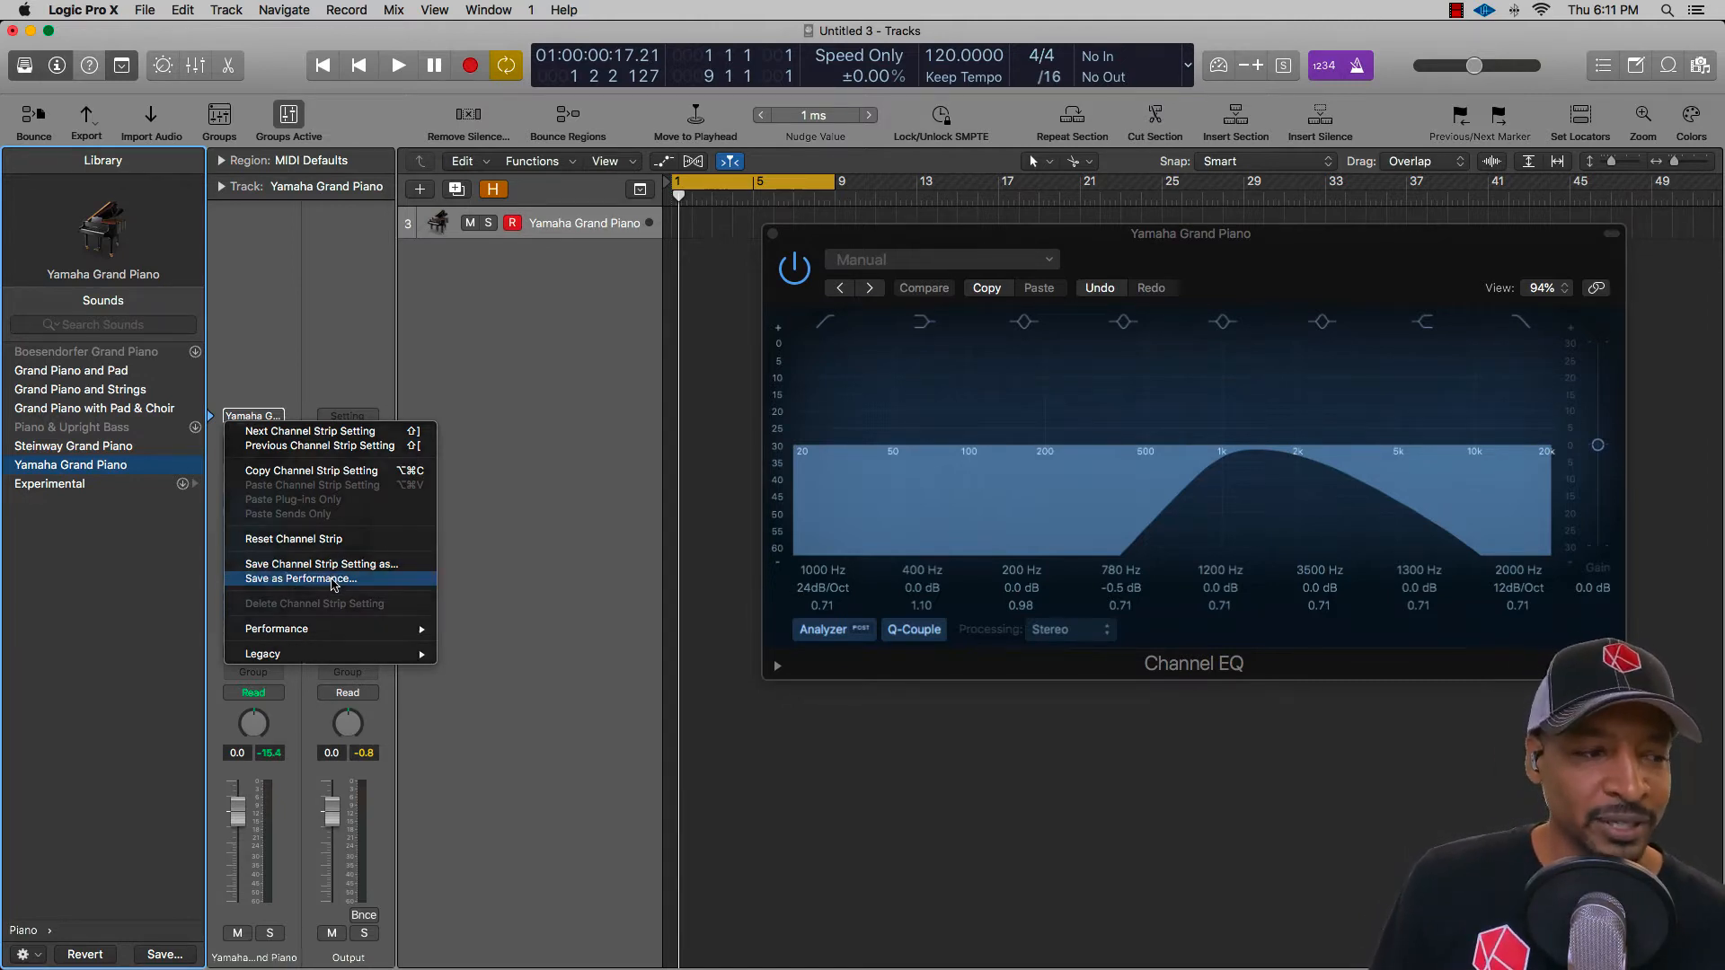
left_click(335, 579)
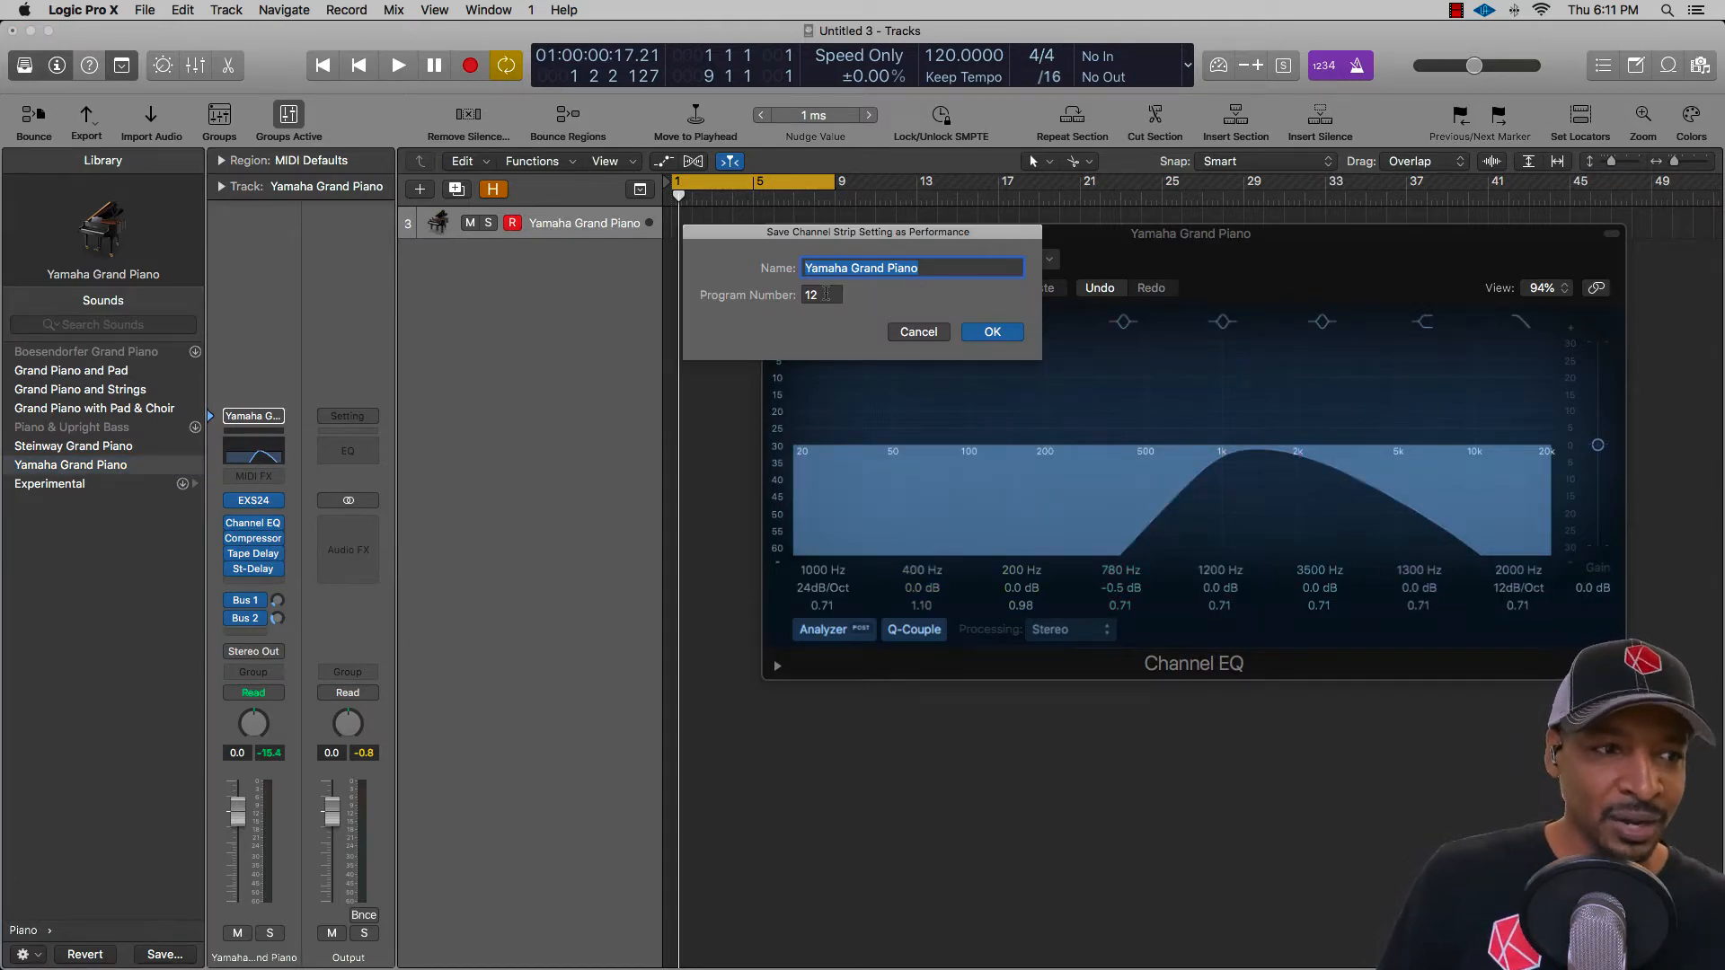
left_click(826, 295)
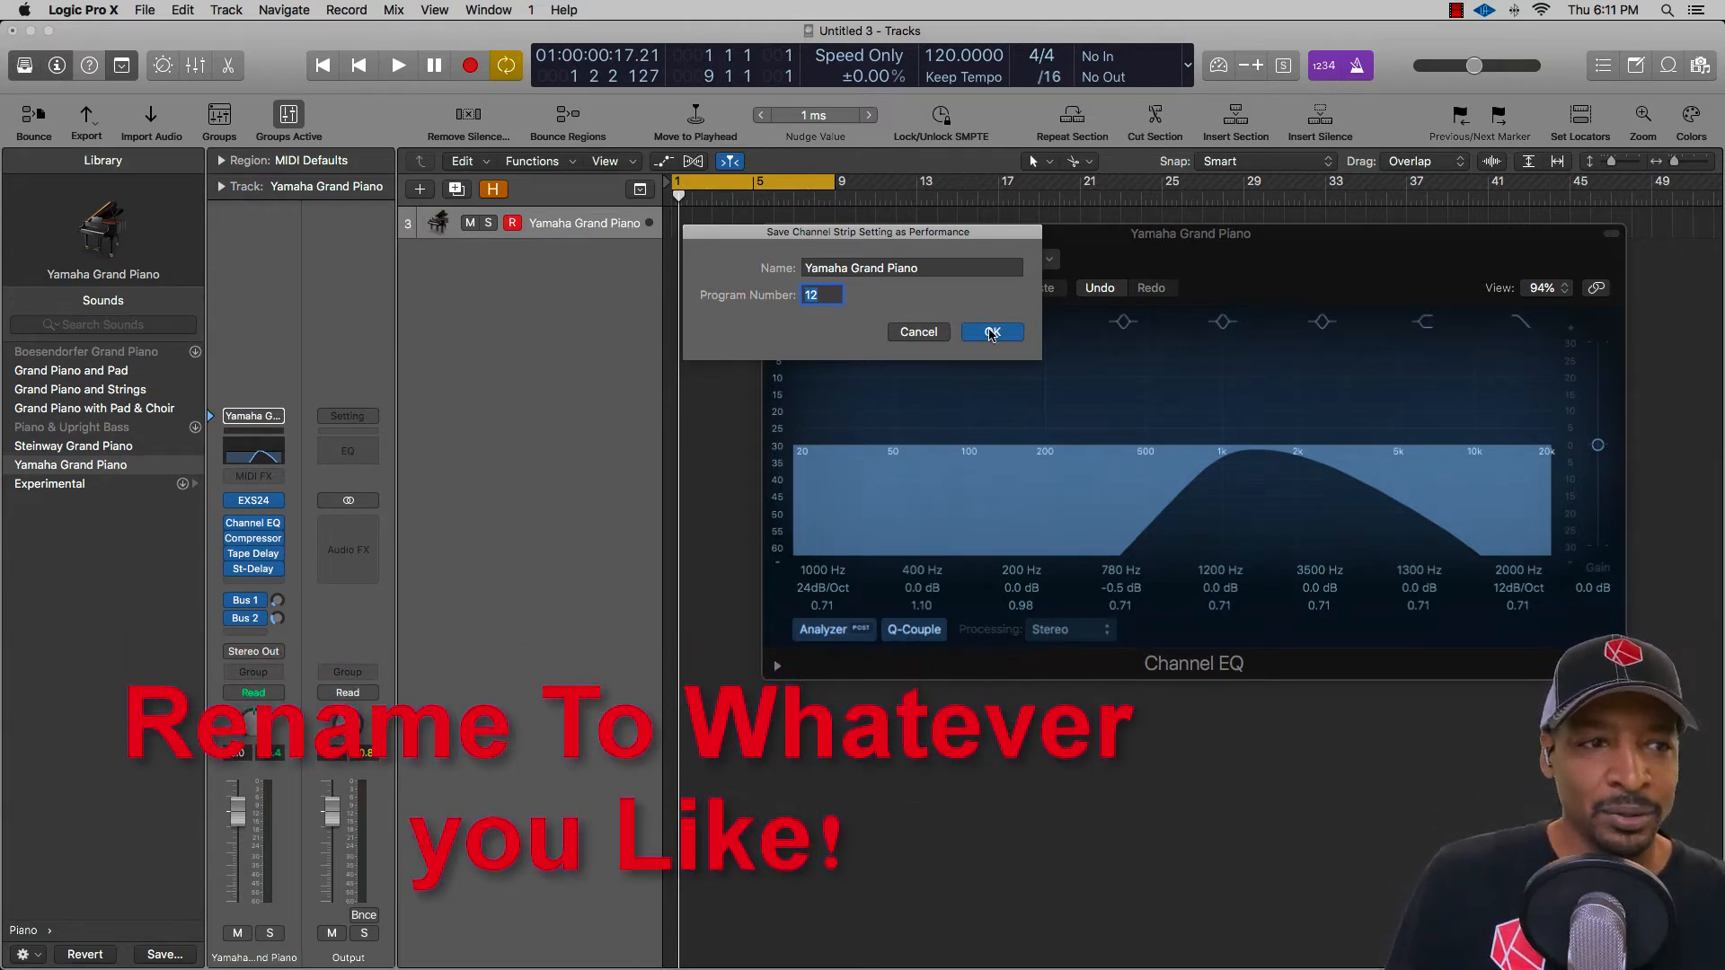
left_click(992, 333)
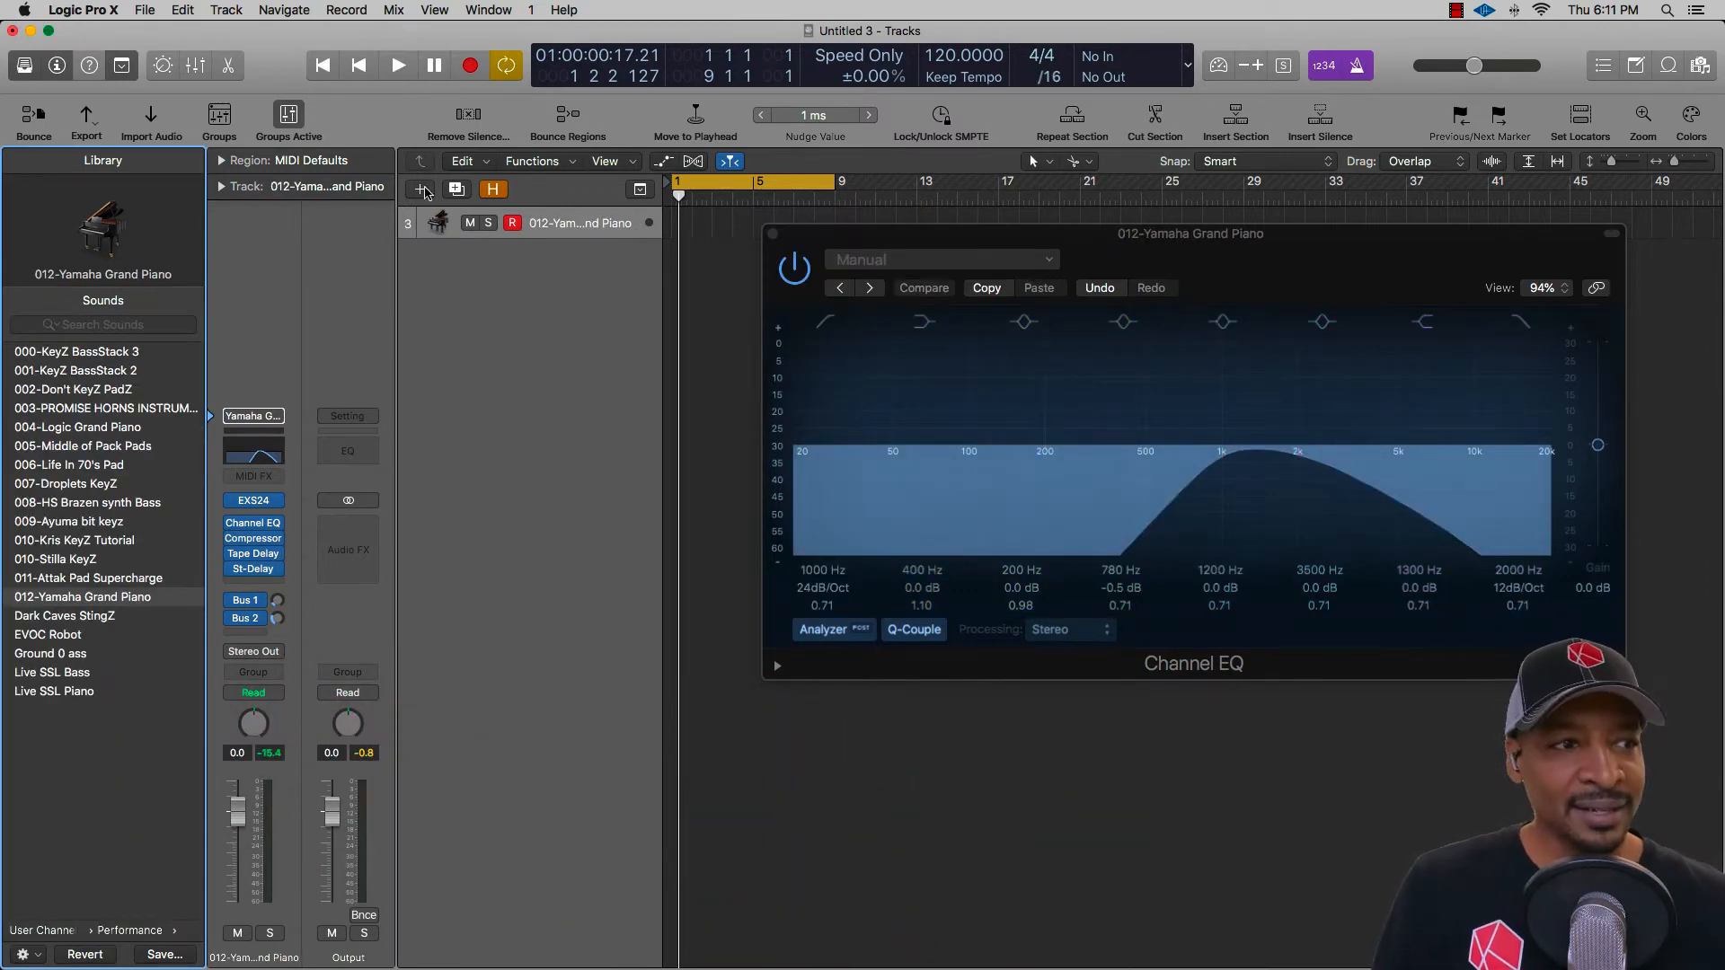
- Create a new software instrument track and load the 012-Yamaha Grand Piano performance onto its channel strip
left_click(422, 189)
left_click(1137, 314)
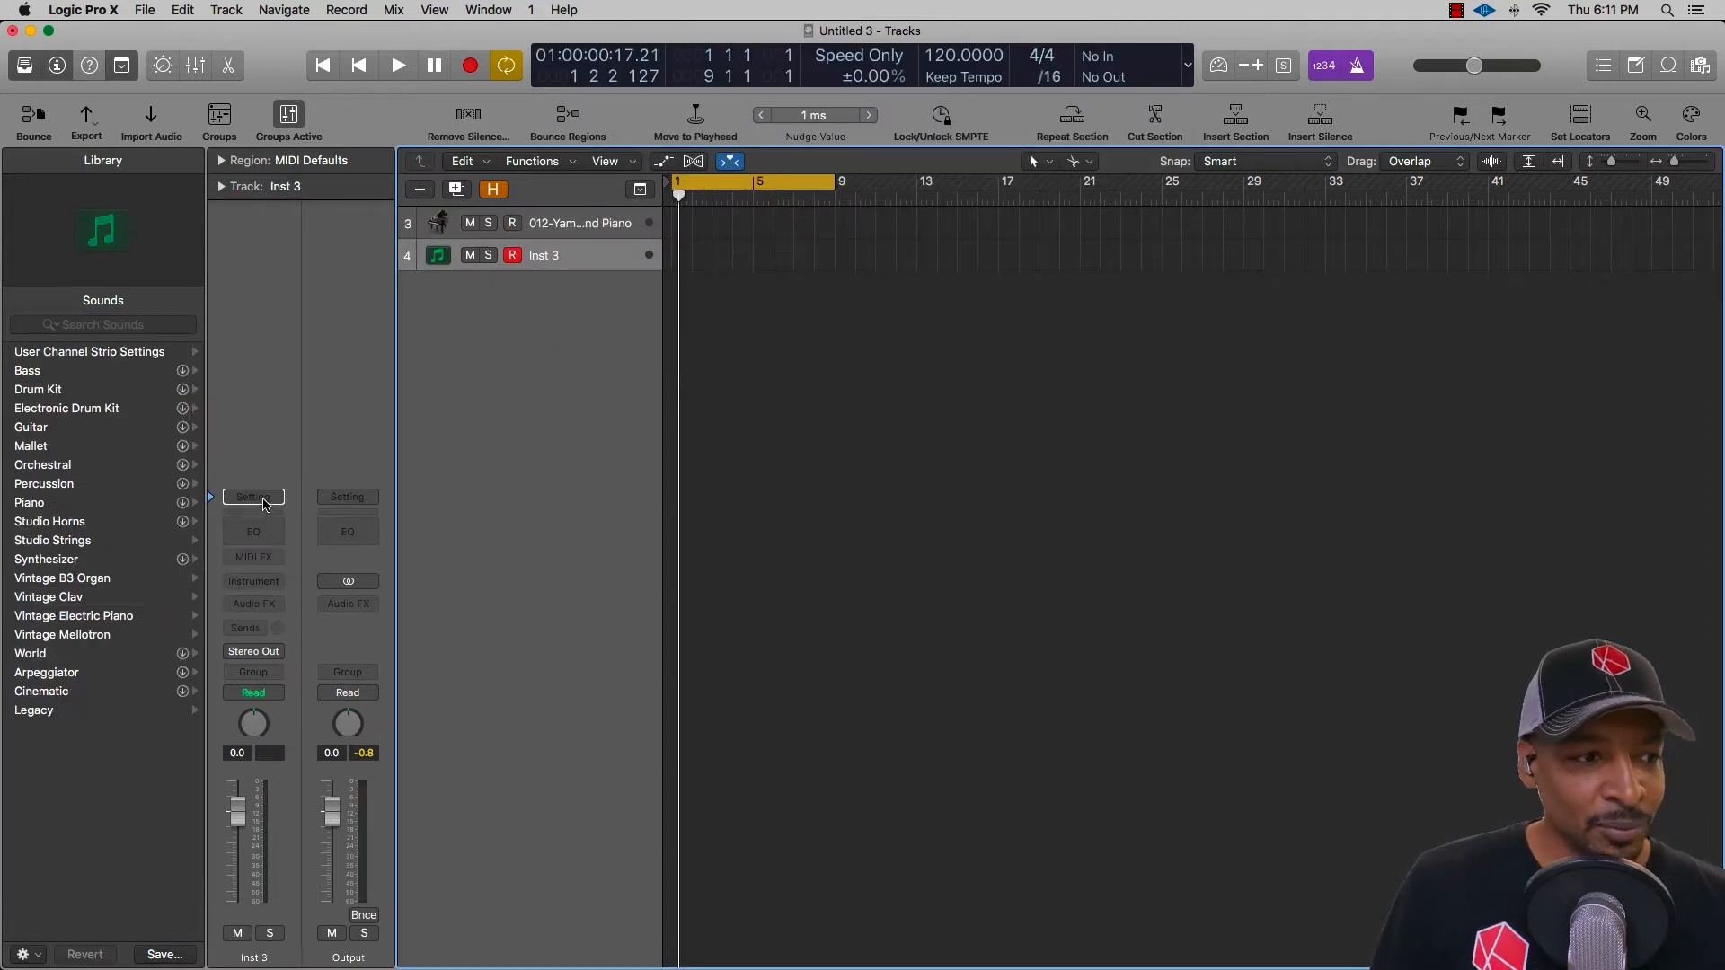
left_click(253, 498)
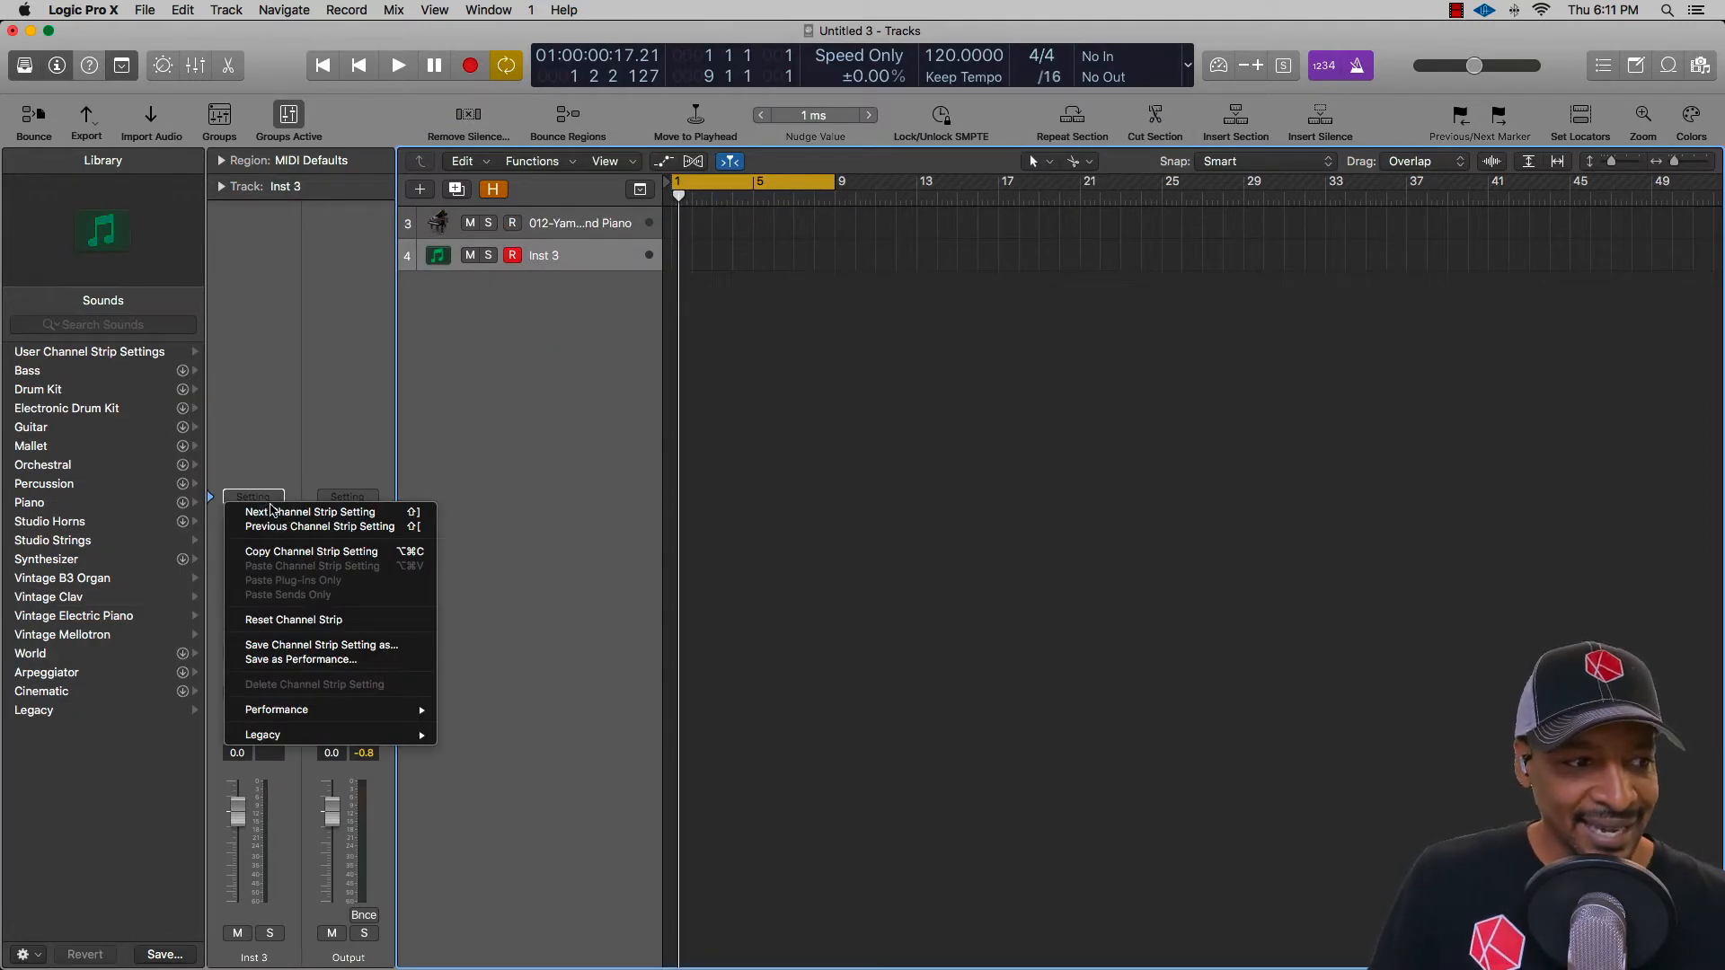
mouse_move(335, 716)
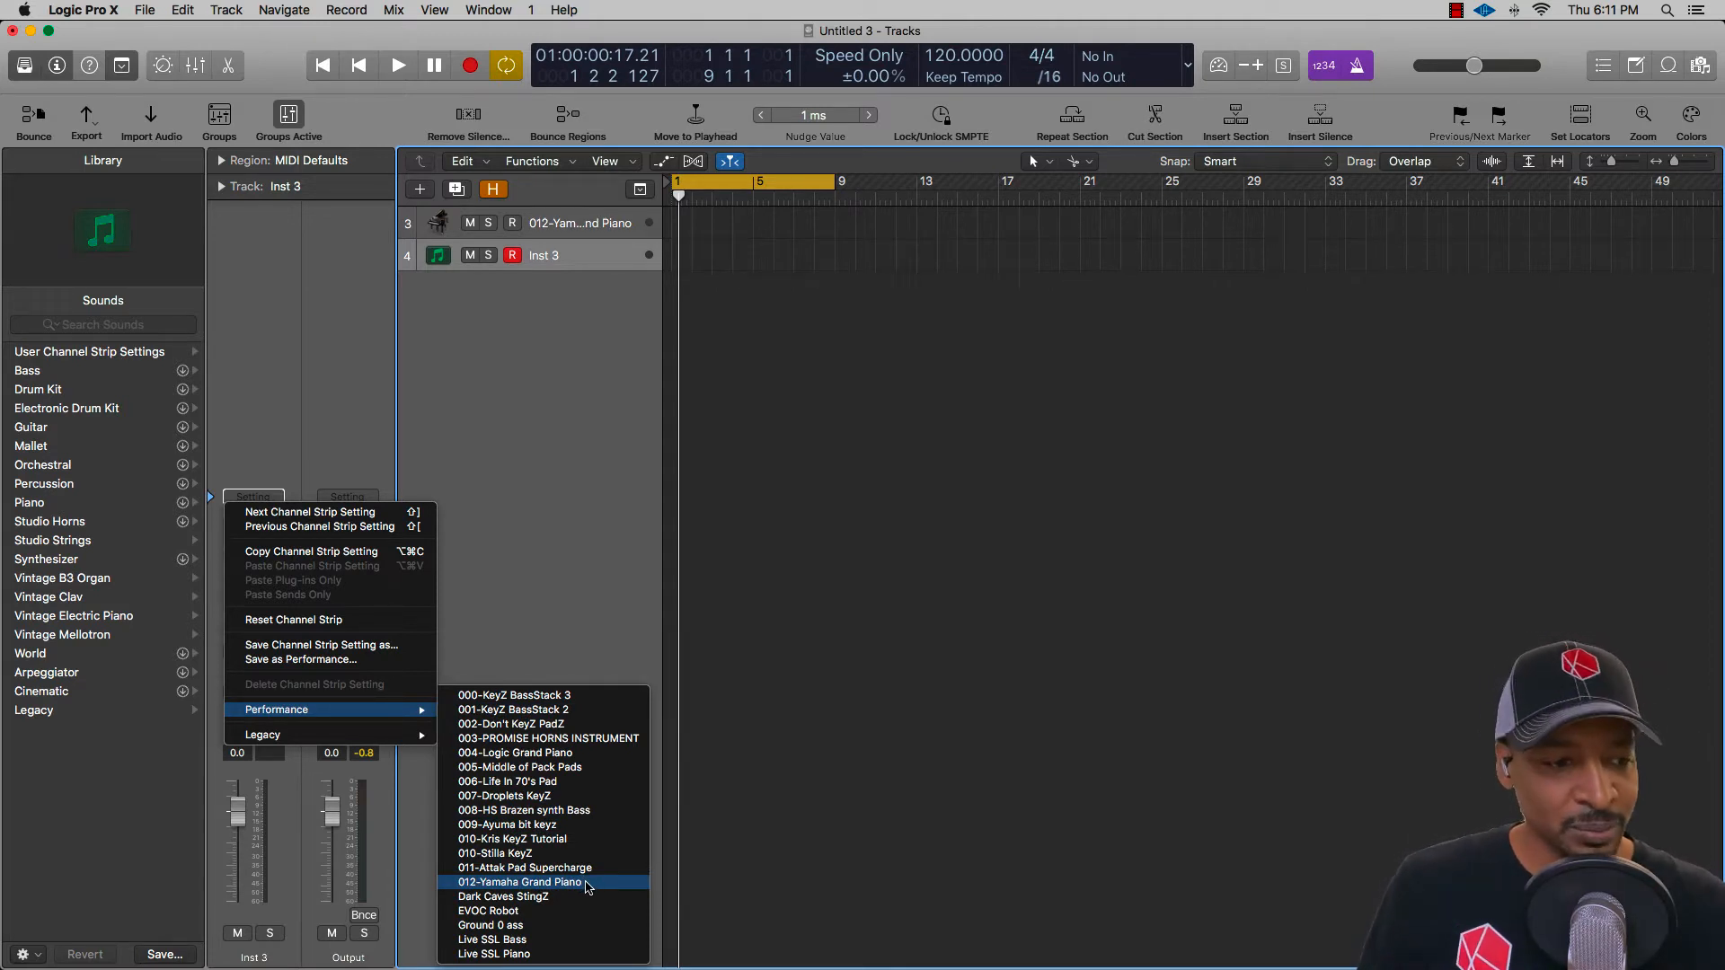
left_click(588, 883)
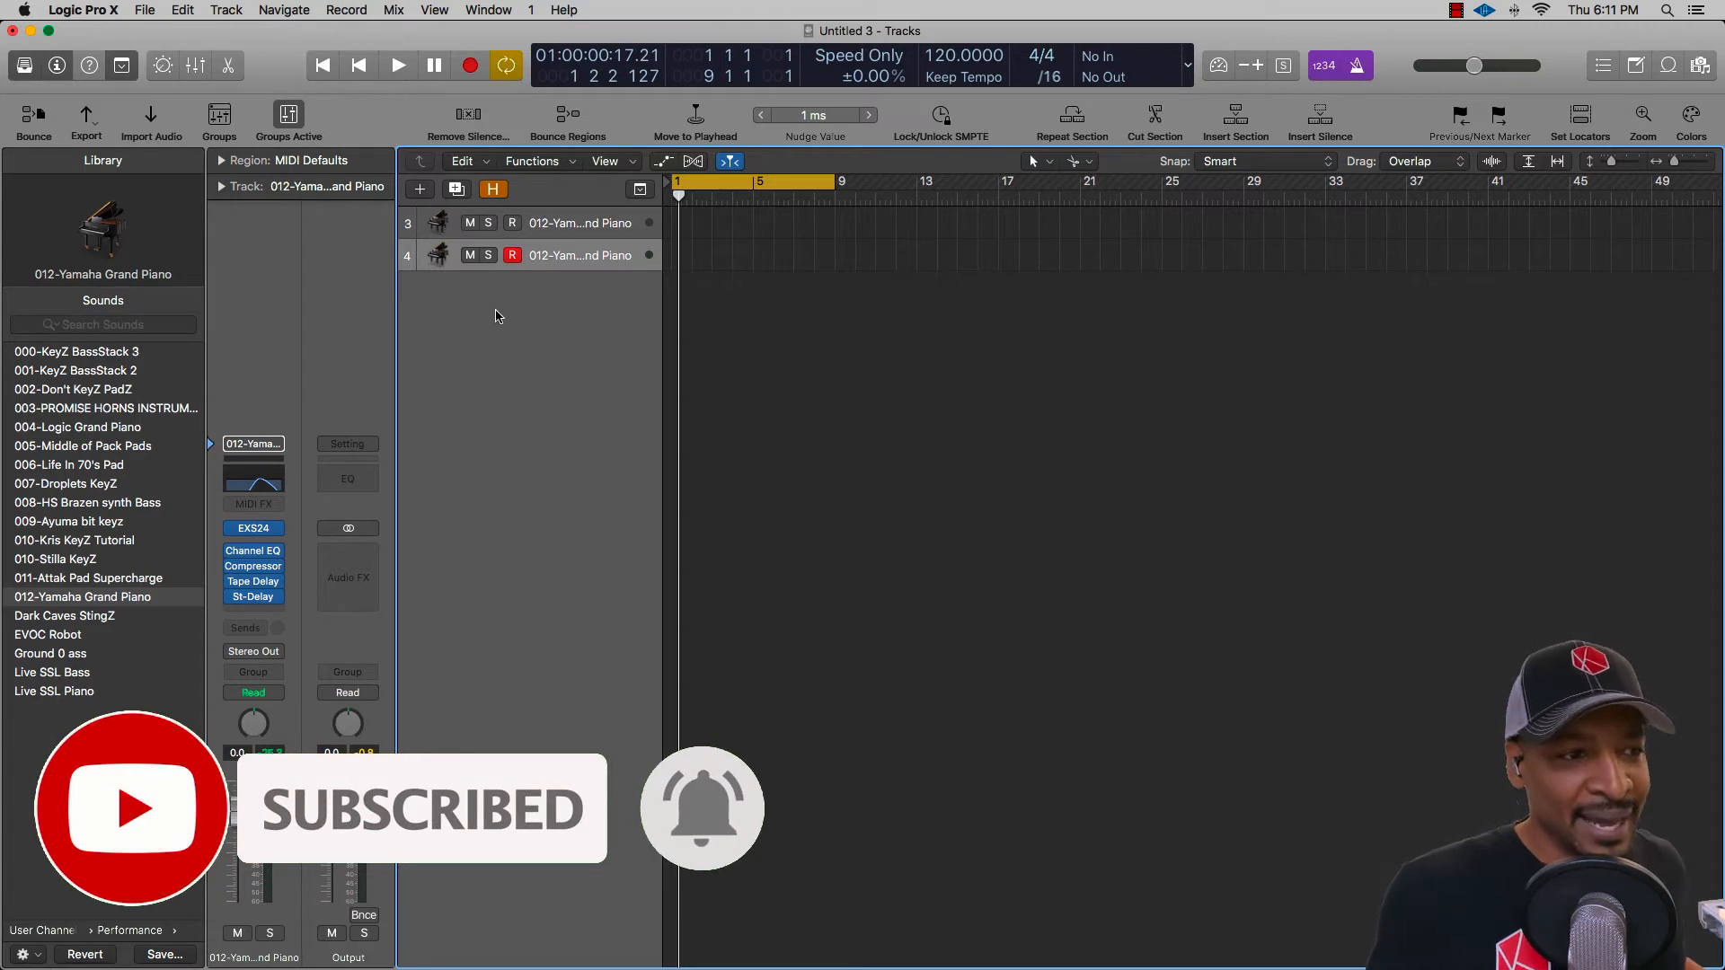
- Reselect the 012-Yamaha Grand Piano performance among the saved performances for the second piano track
left_click(259, 444)
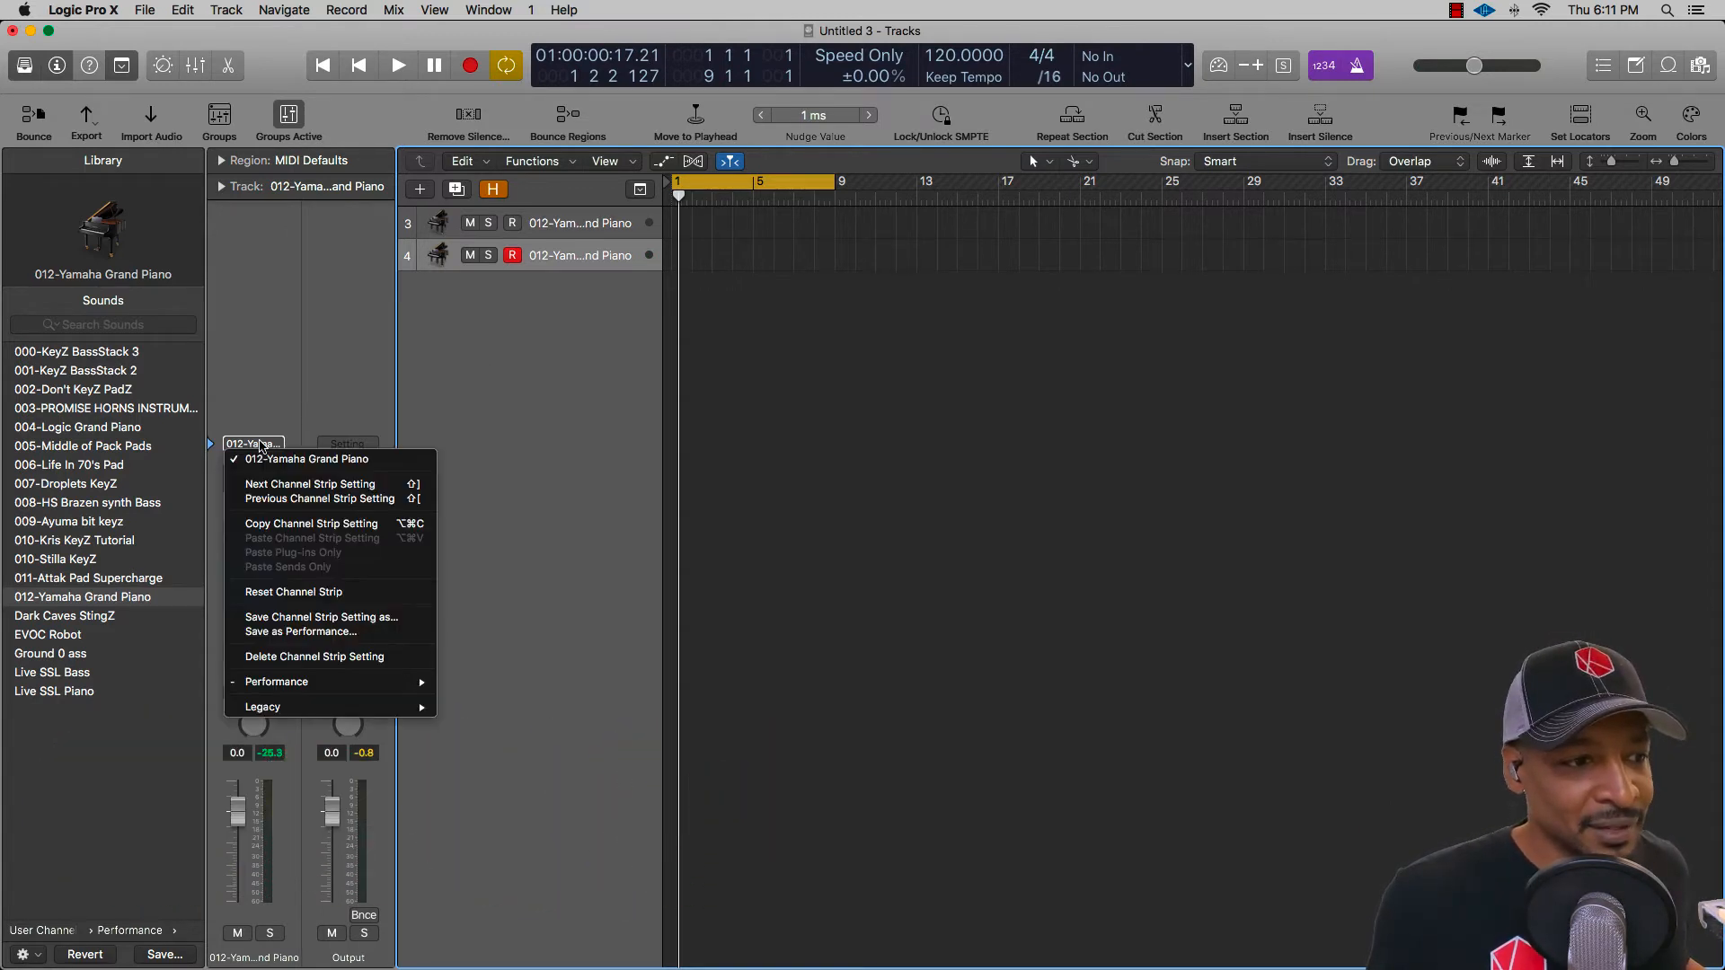
left_click(676, 418)
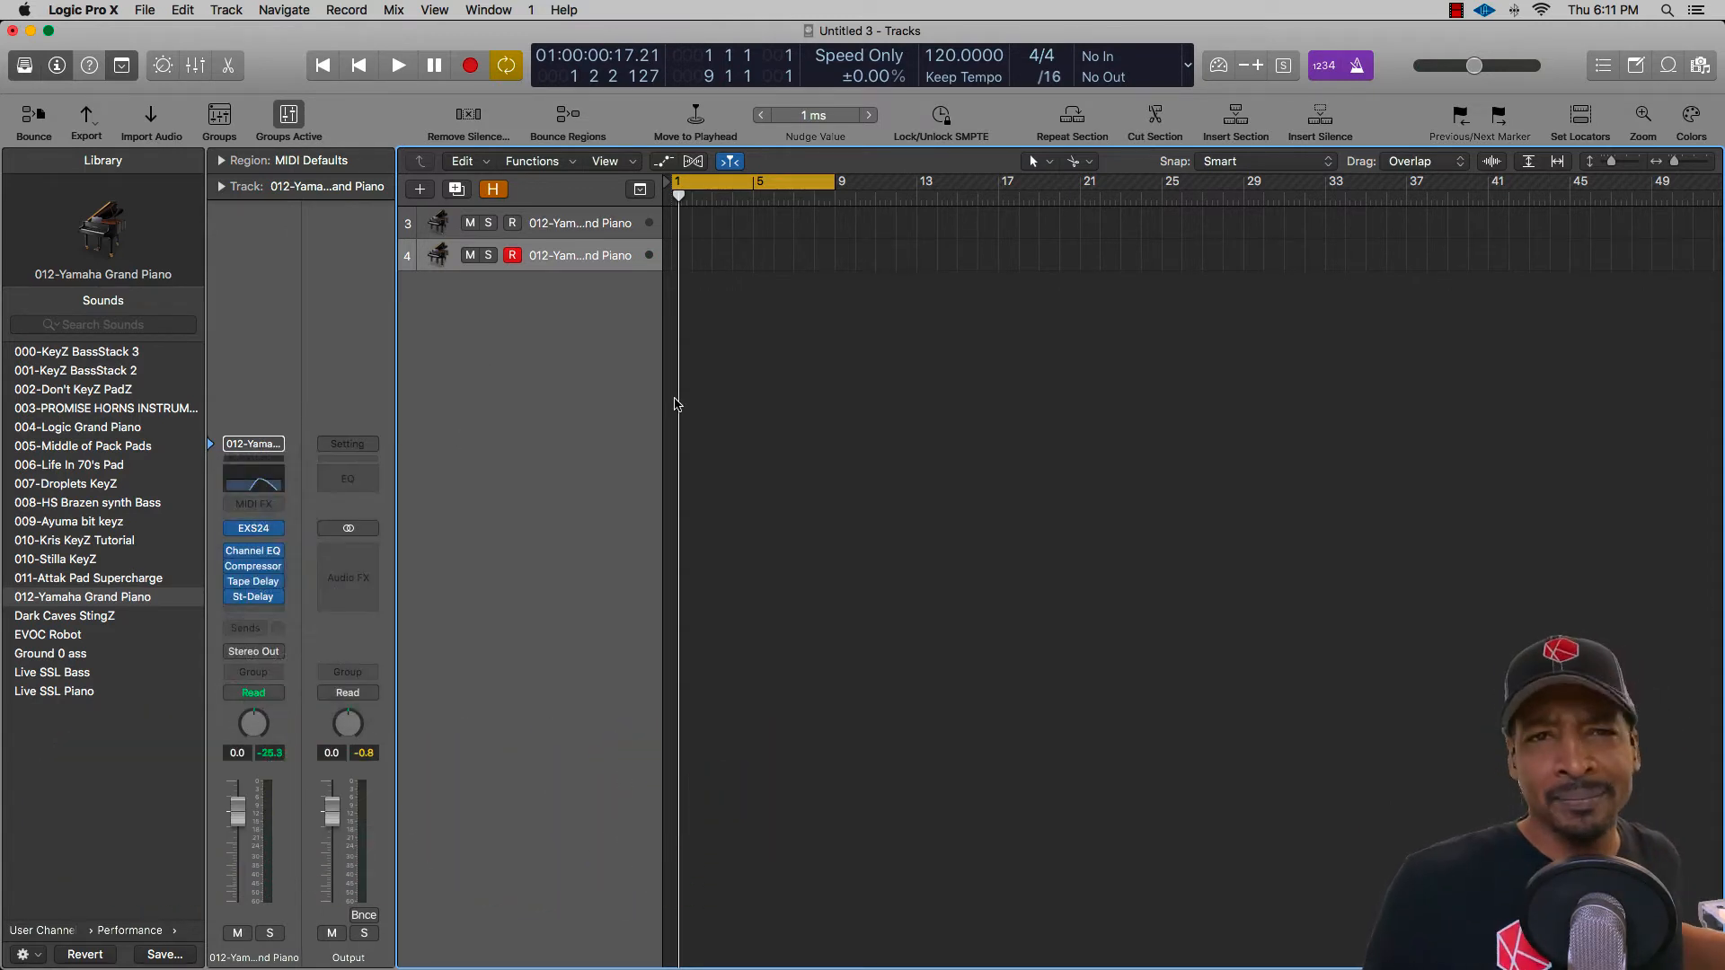
left_click(228, 444)
mouse_move(347, 686)
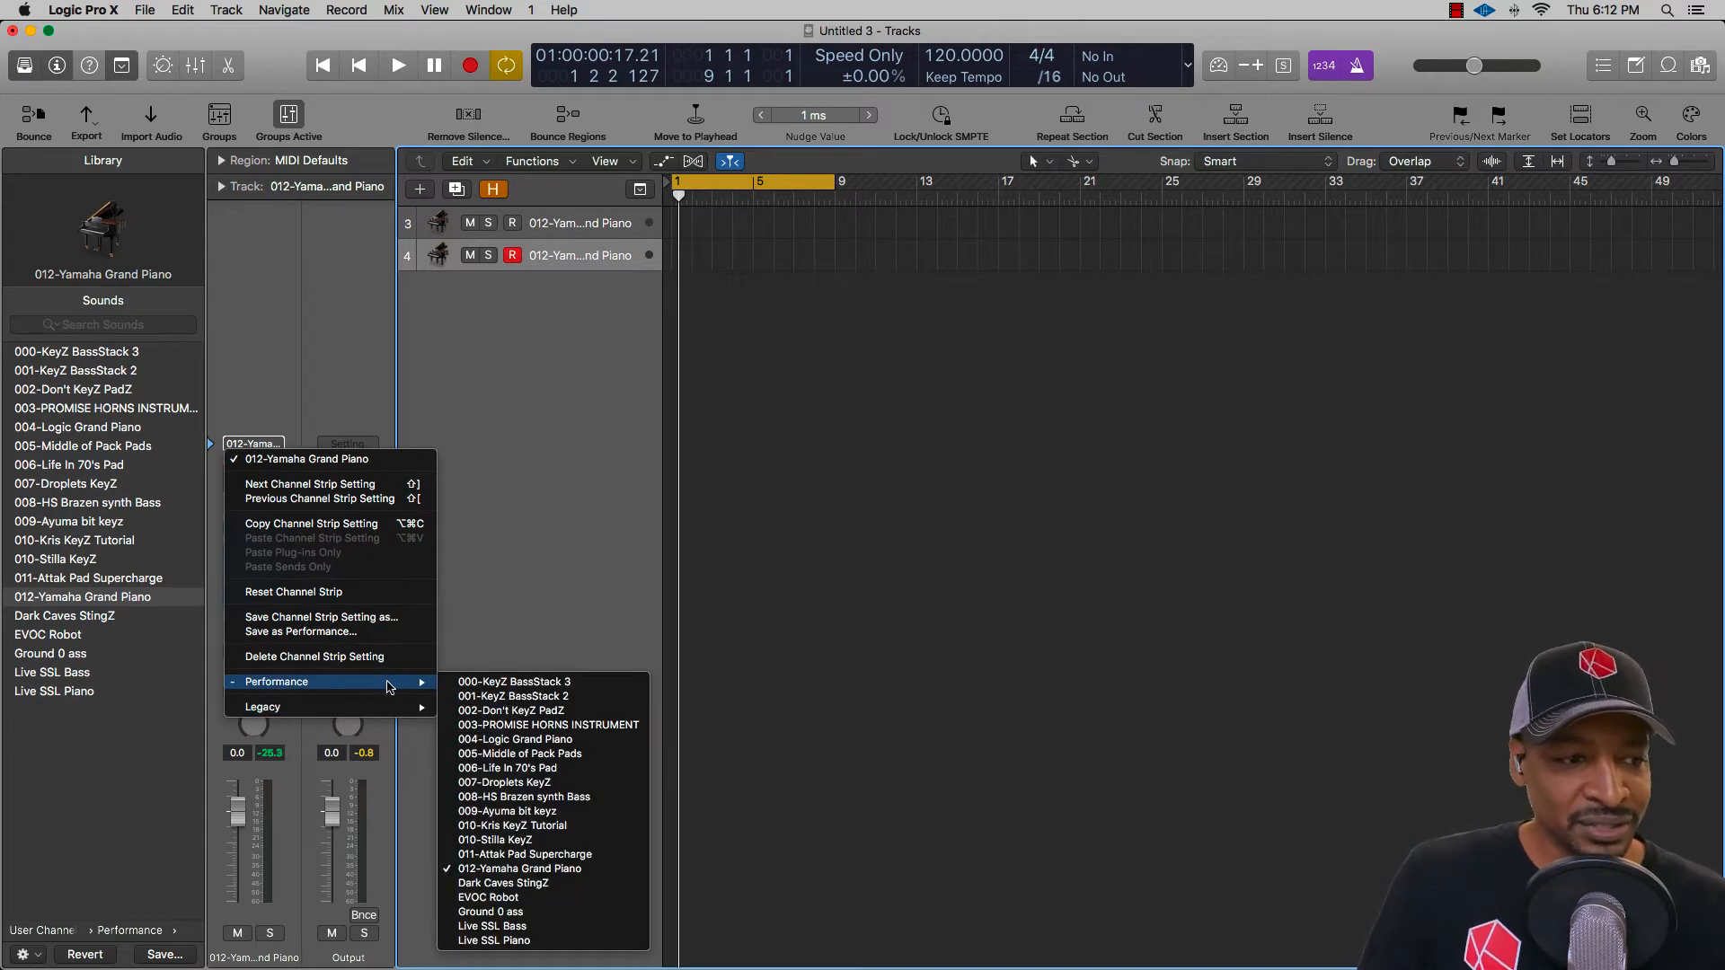
left_click(518, 869)
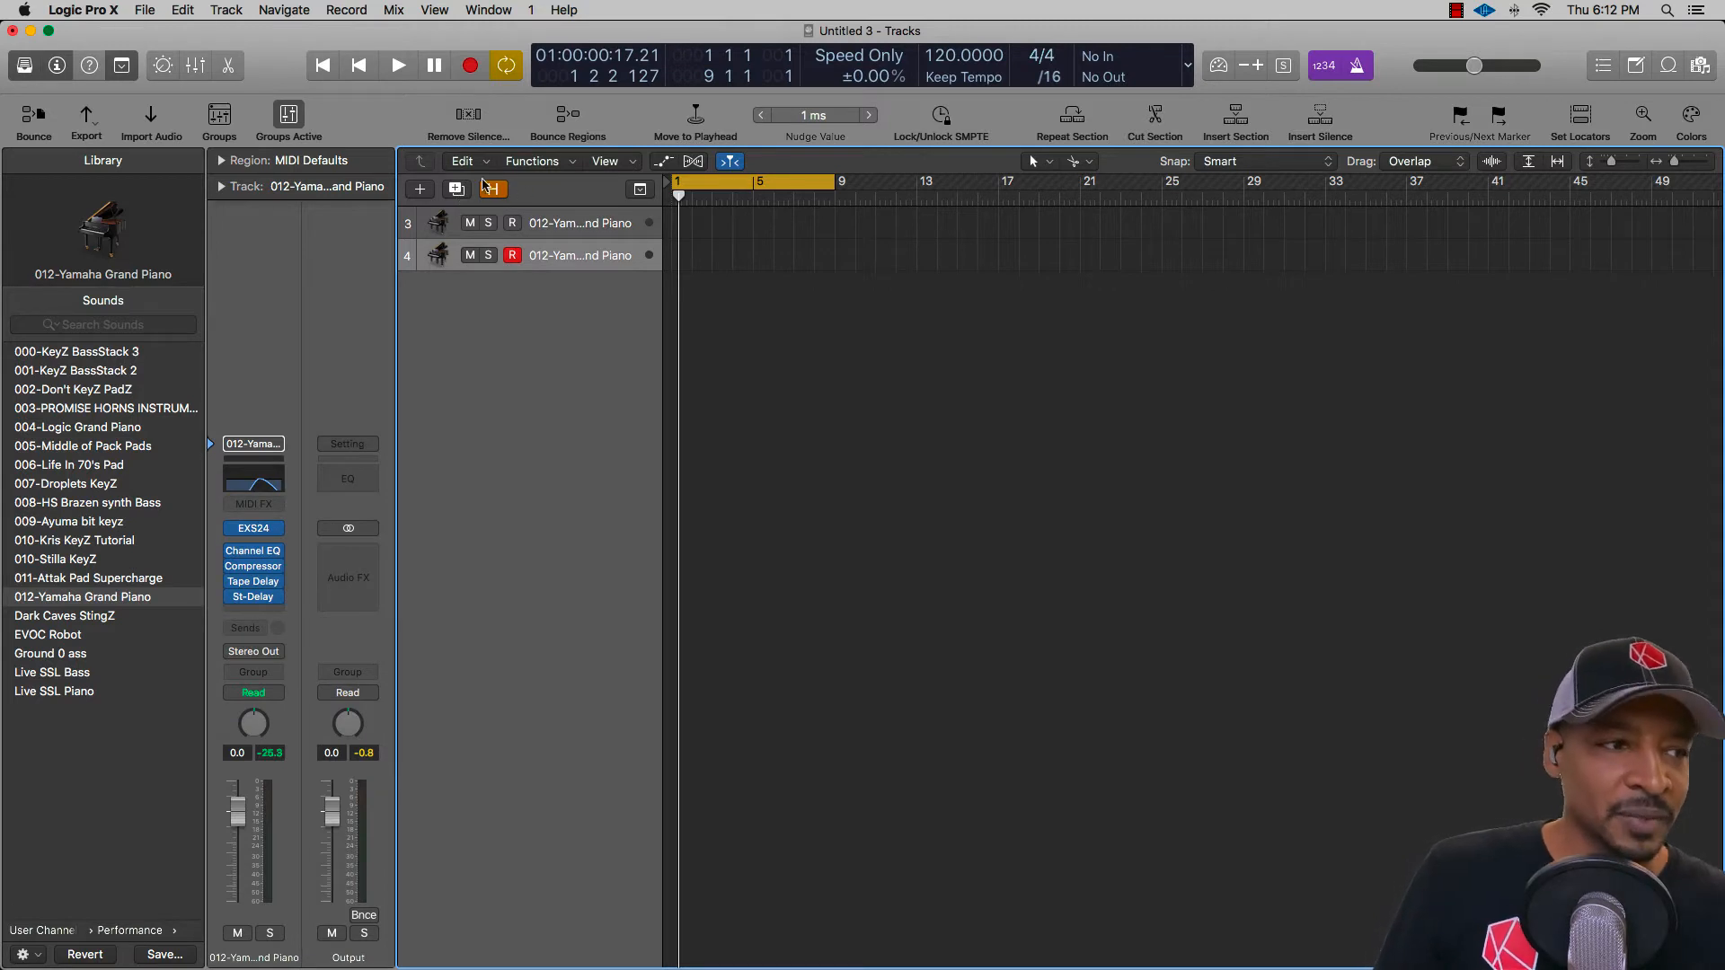
- Delete the second piano track so that only the original piano track is kept
left_click(421, 189)
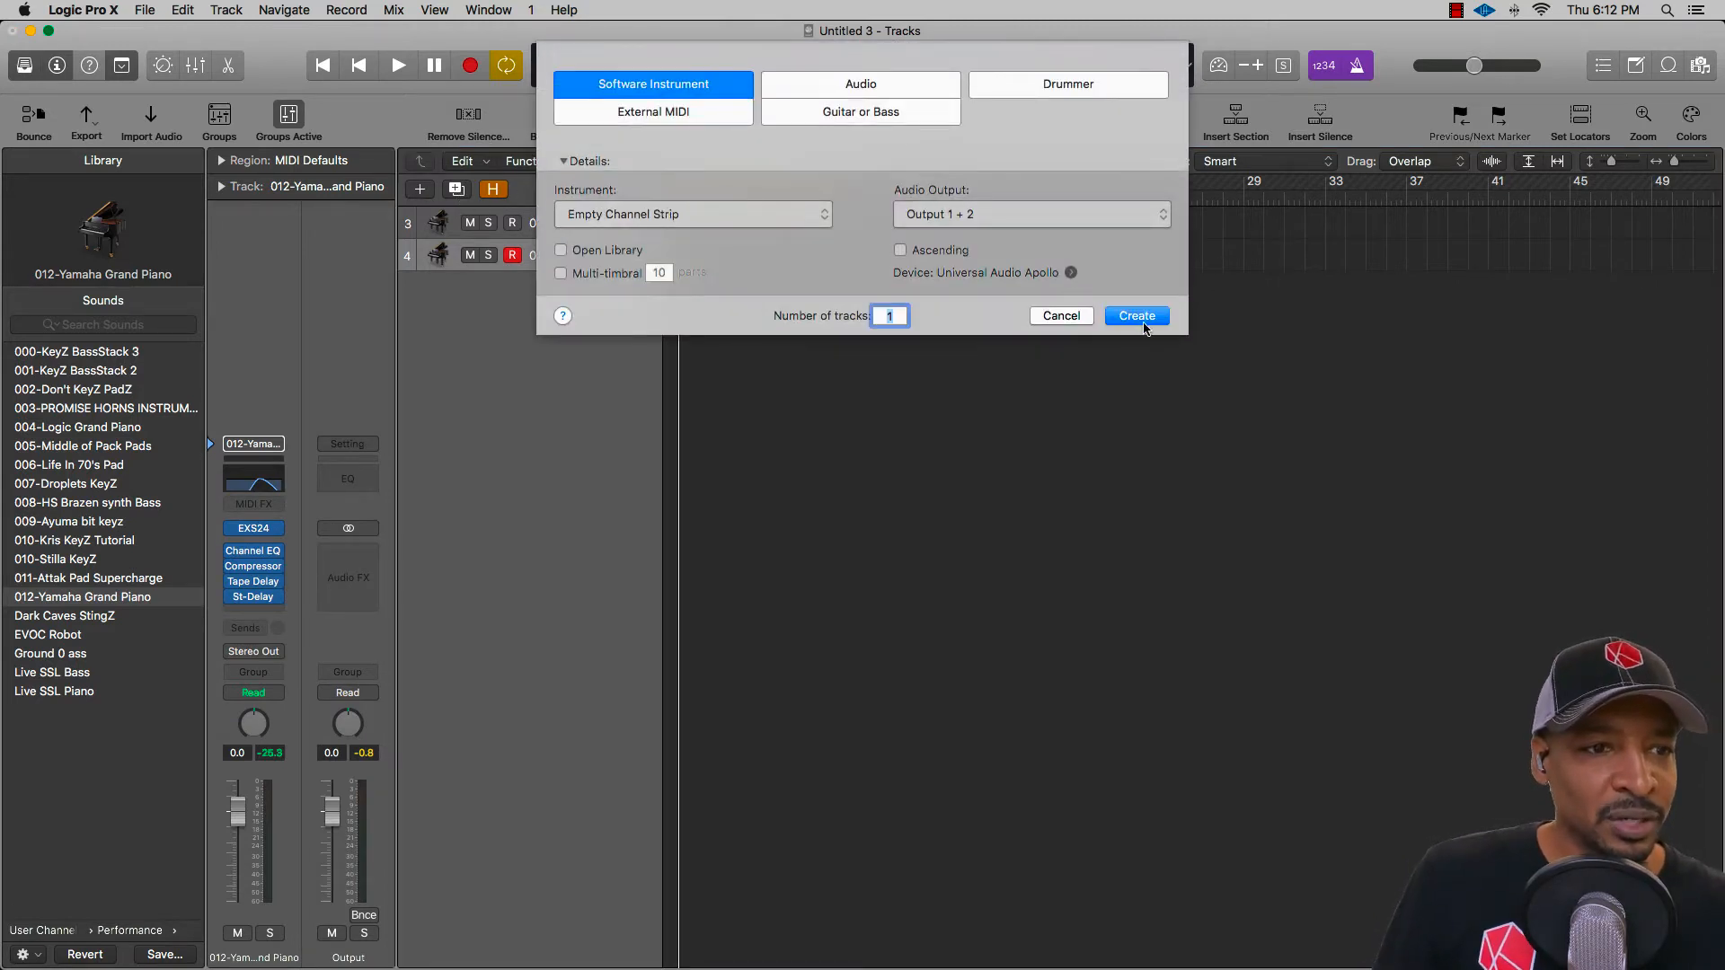
left_click(1060, 315)
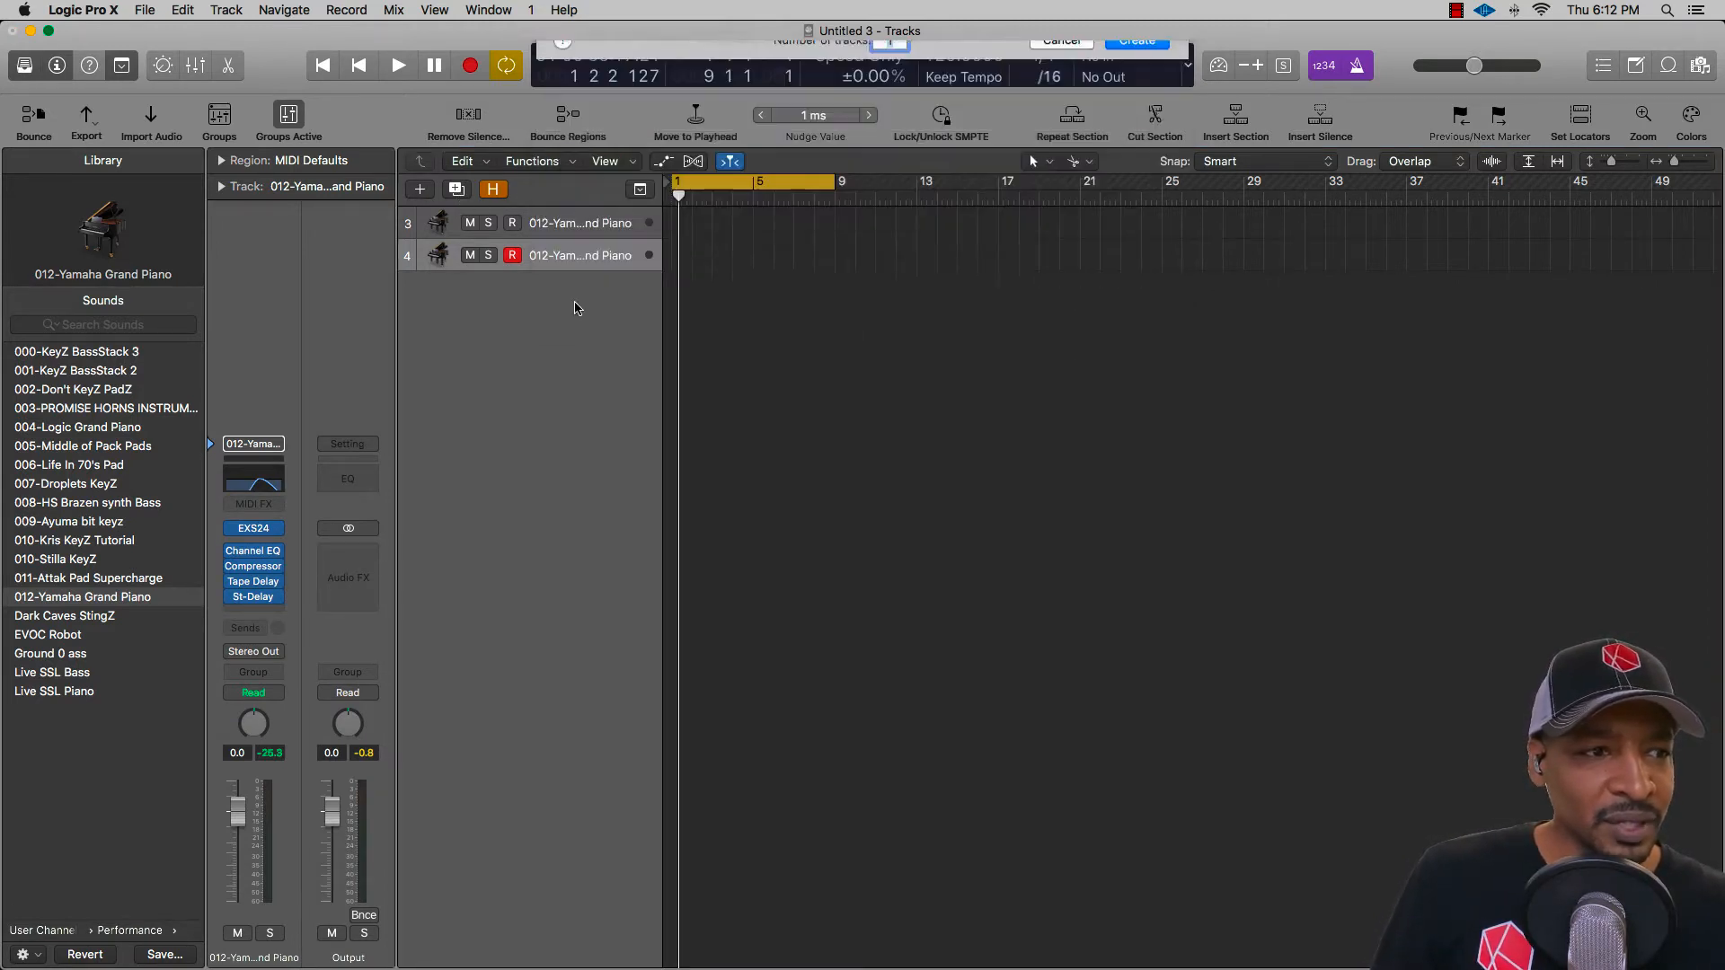
left_click(573, 252)
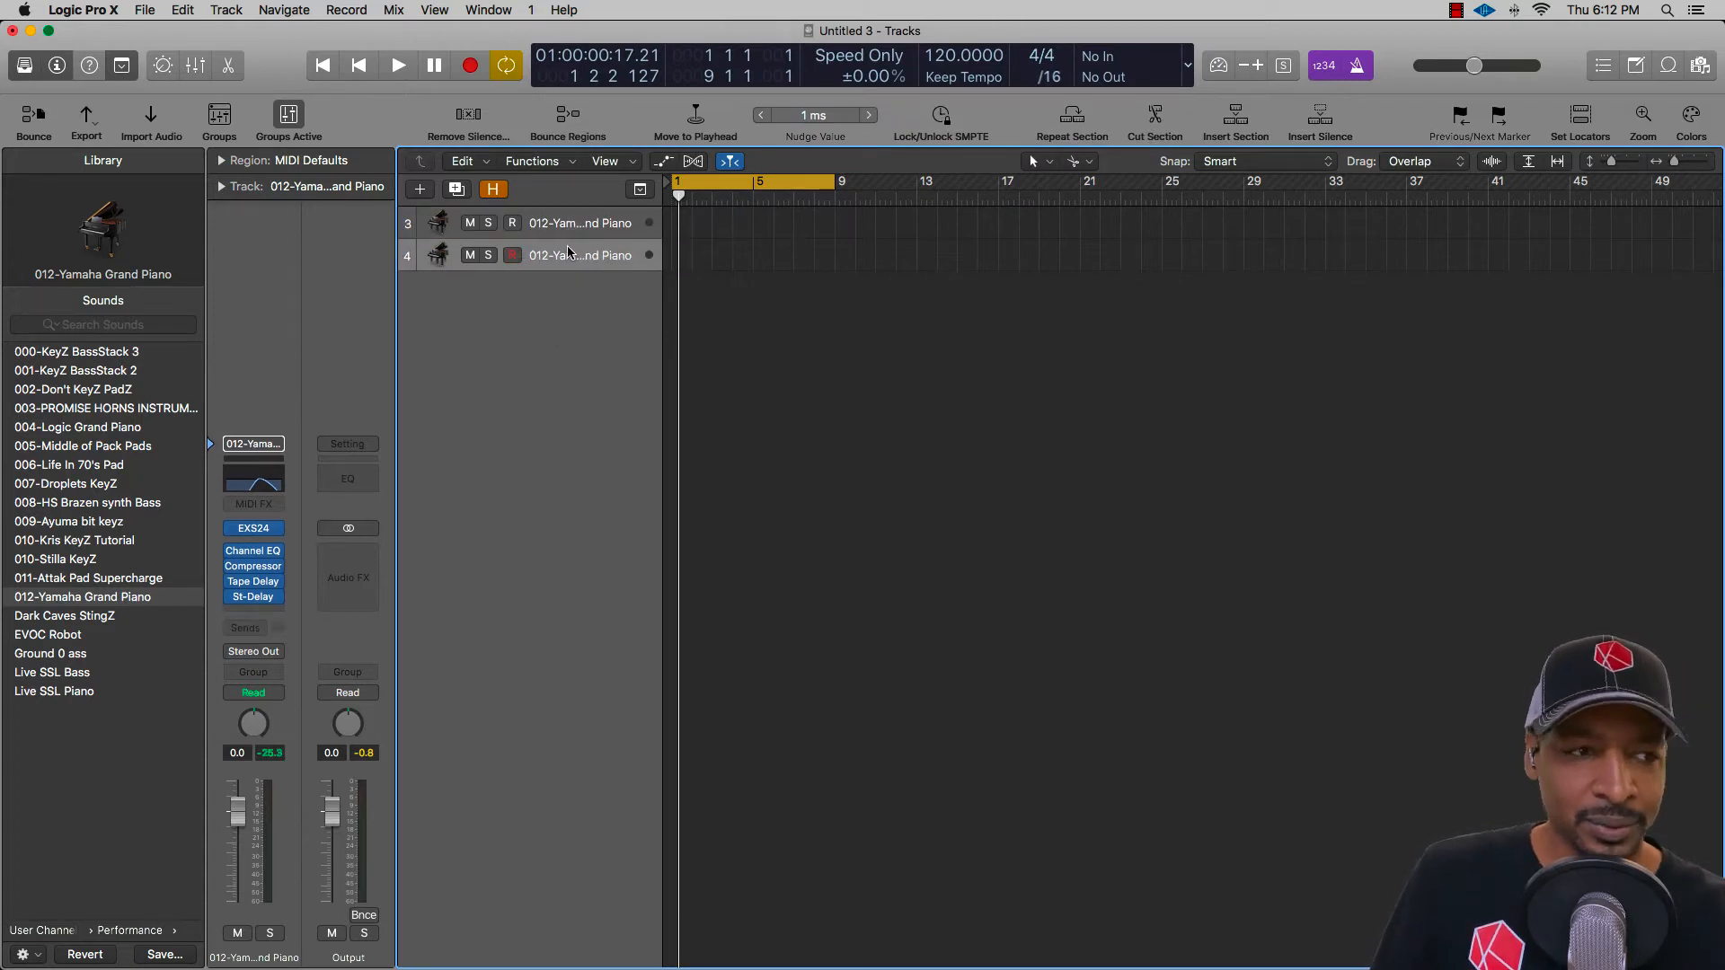
key("super+BackSpace")
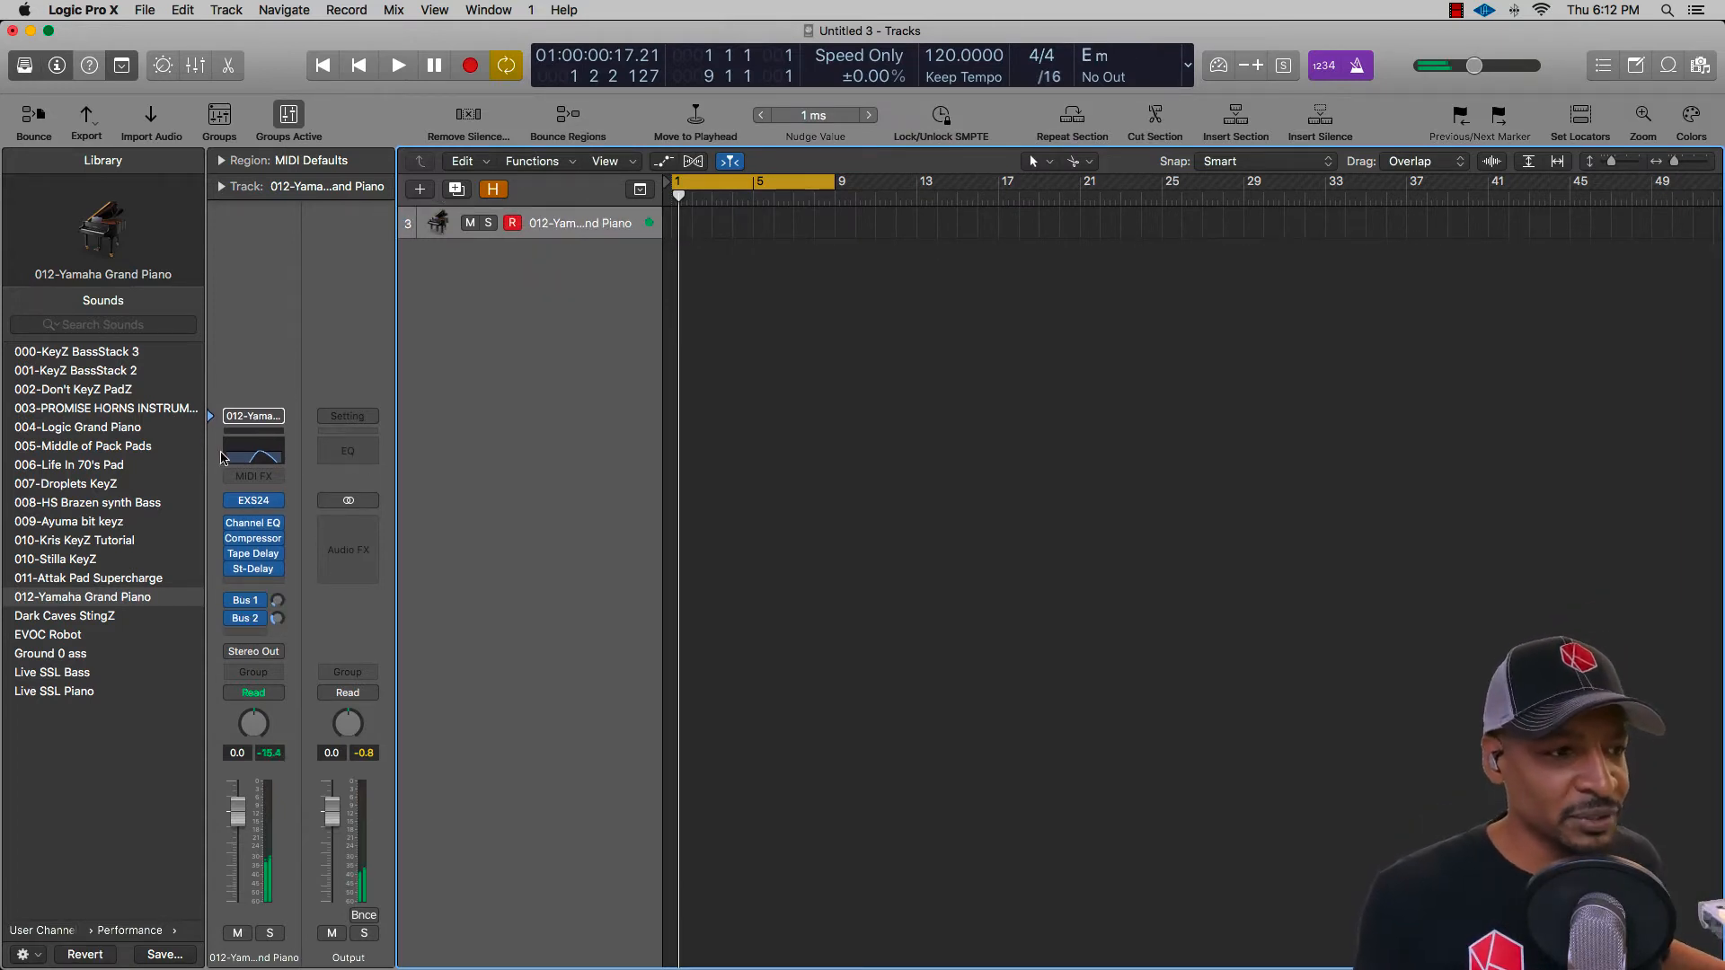
- Add a stereo Distortion effect to the piano's channel strip with Drive 16.5 dB, Output -10.5 dB and Tone 3500 Hz
left_click(255, 585)
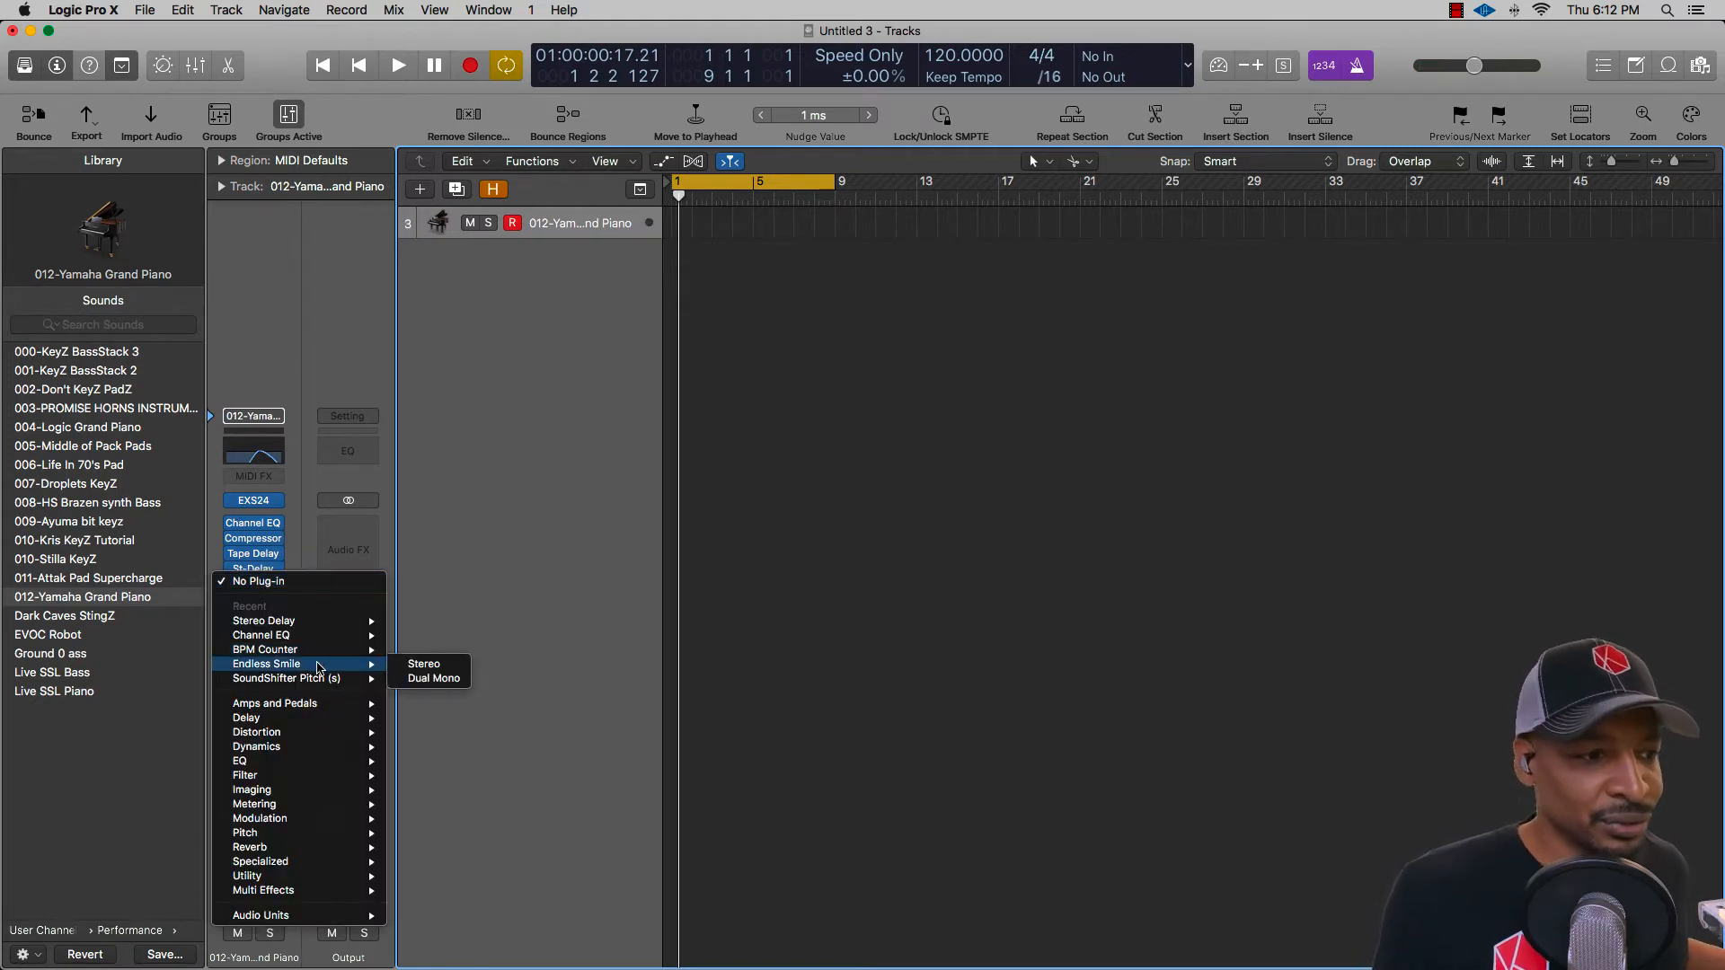
mouse_move(470, 761)
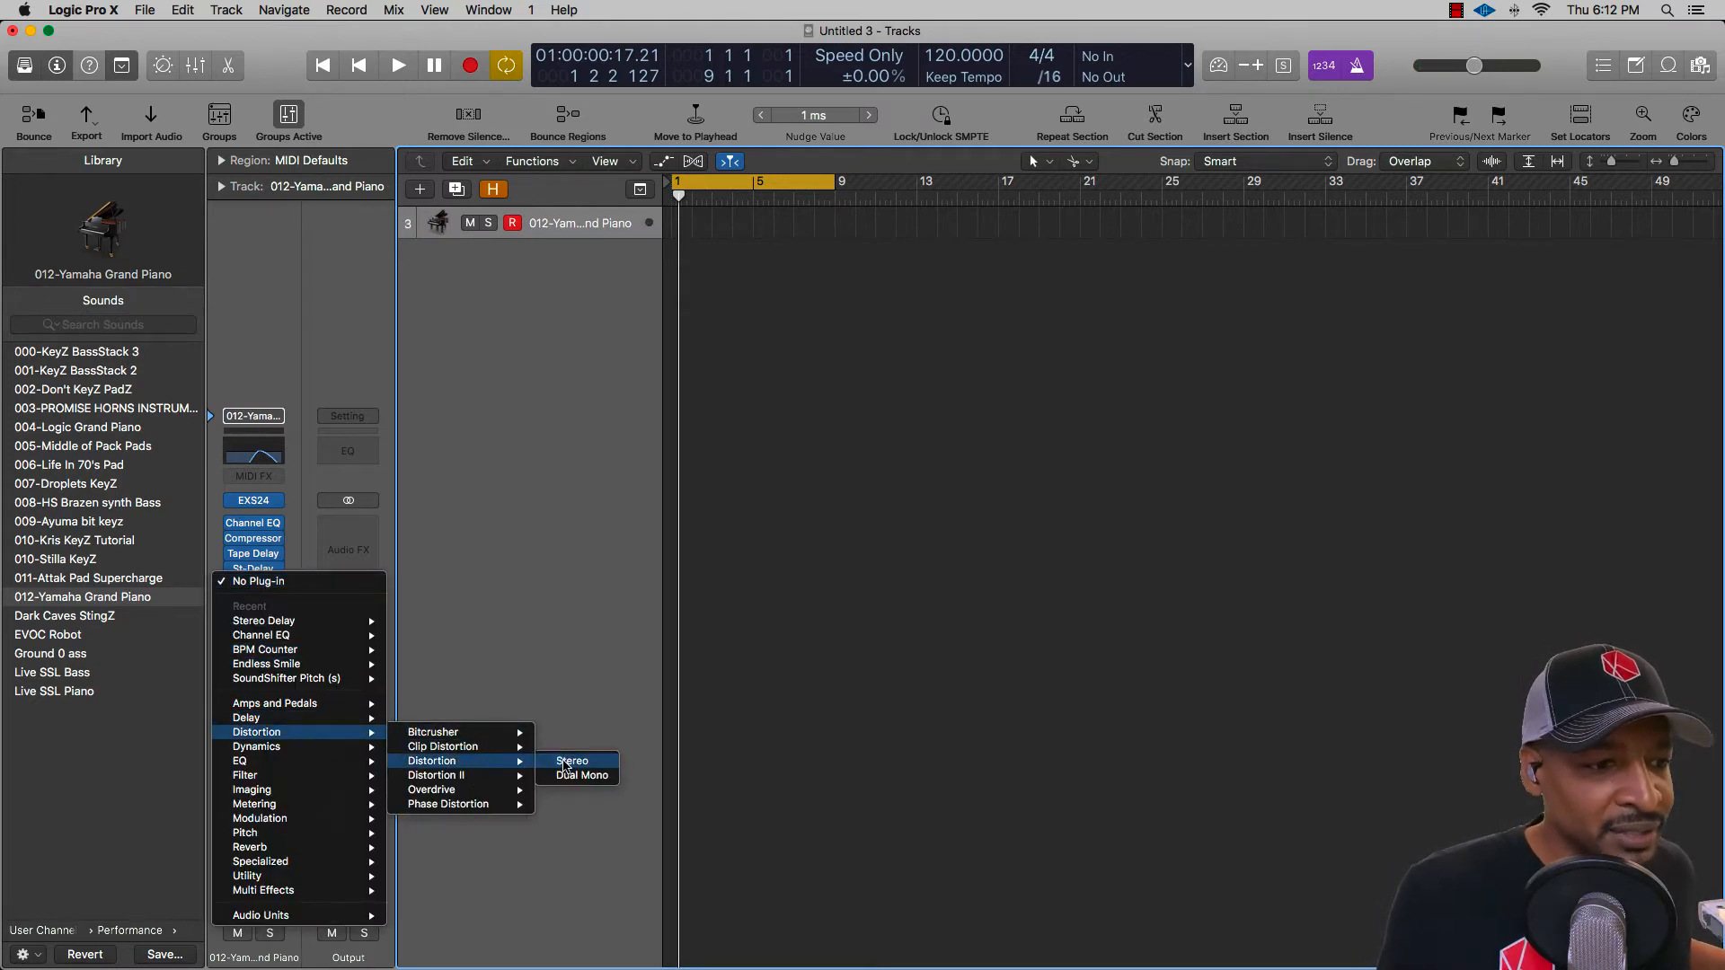
left_click(567, 762)
left_click_drag(215, 32, 1087, 418)
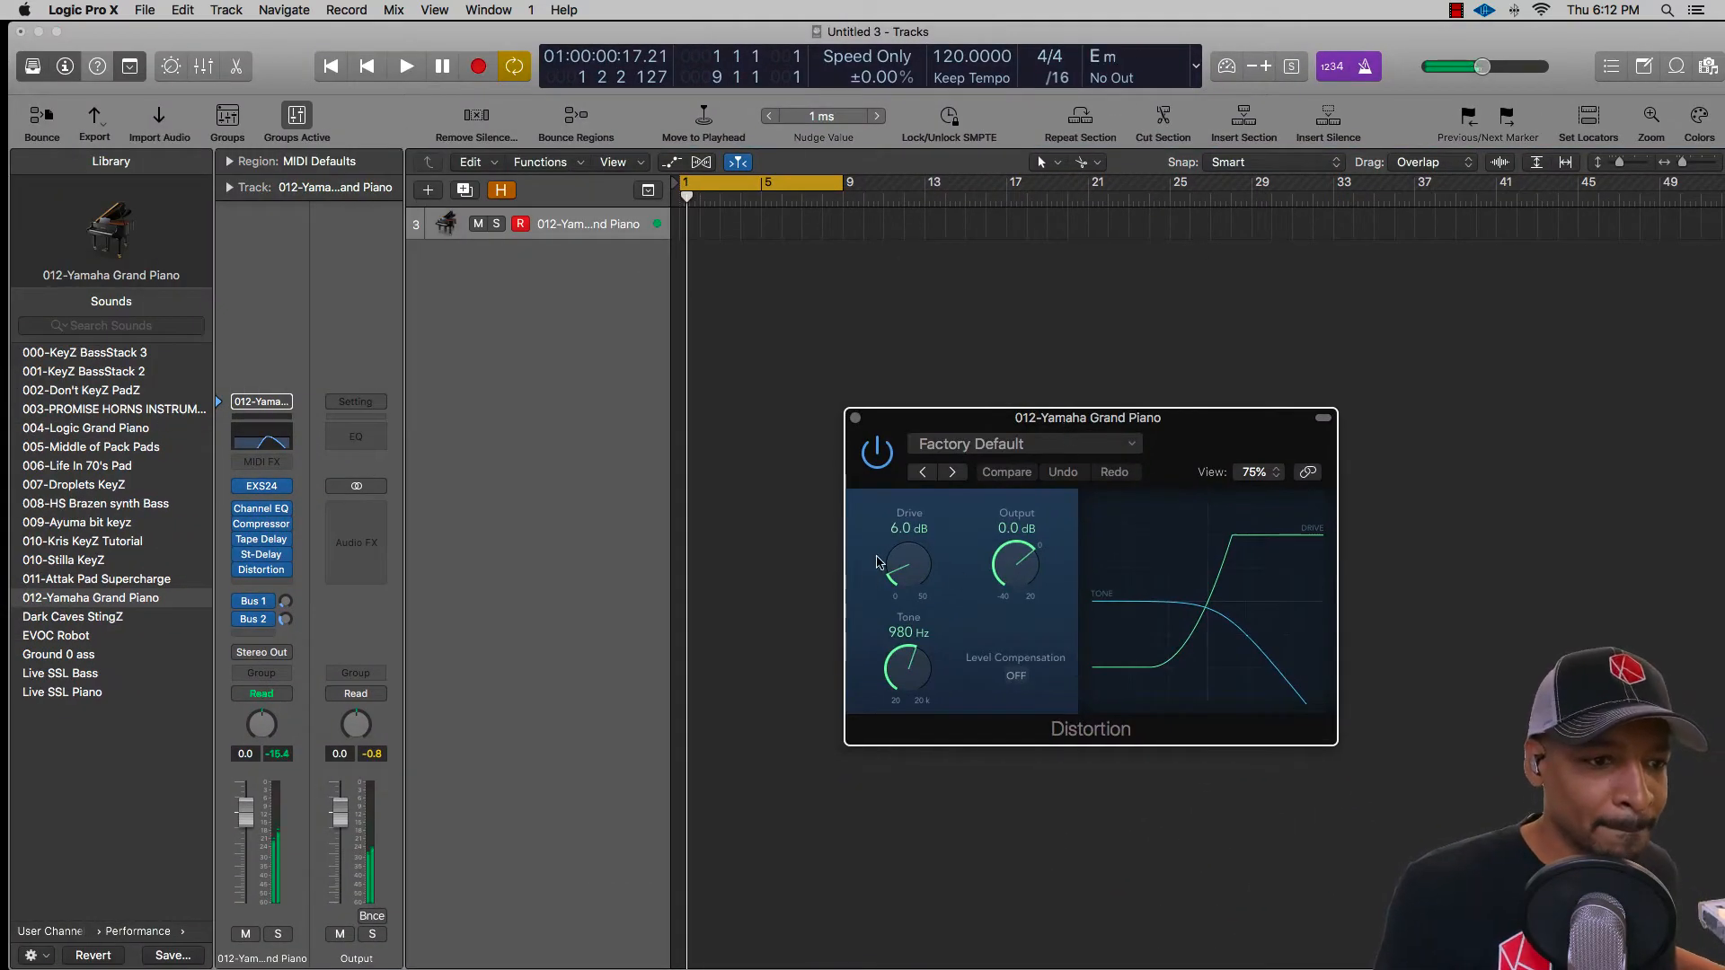
left_click_drag(908, 564, 1011, 612)
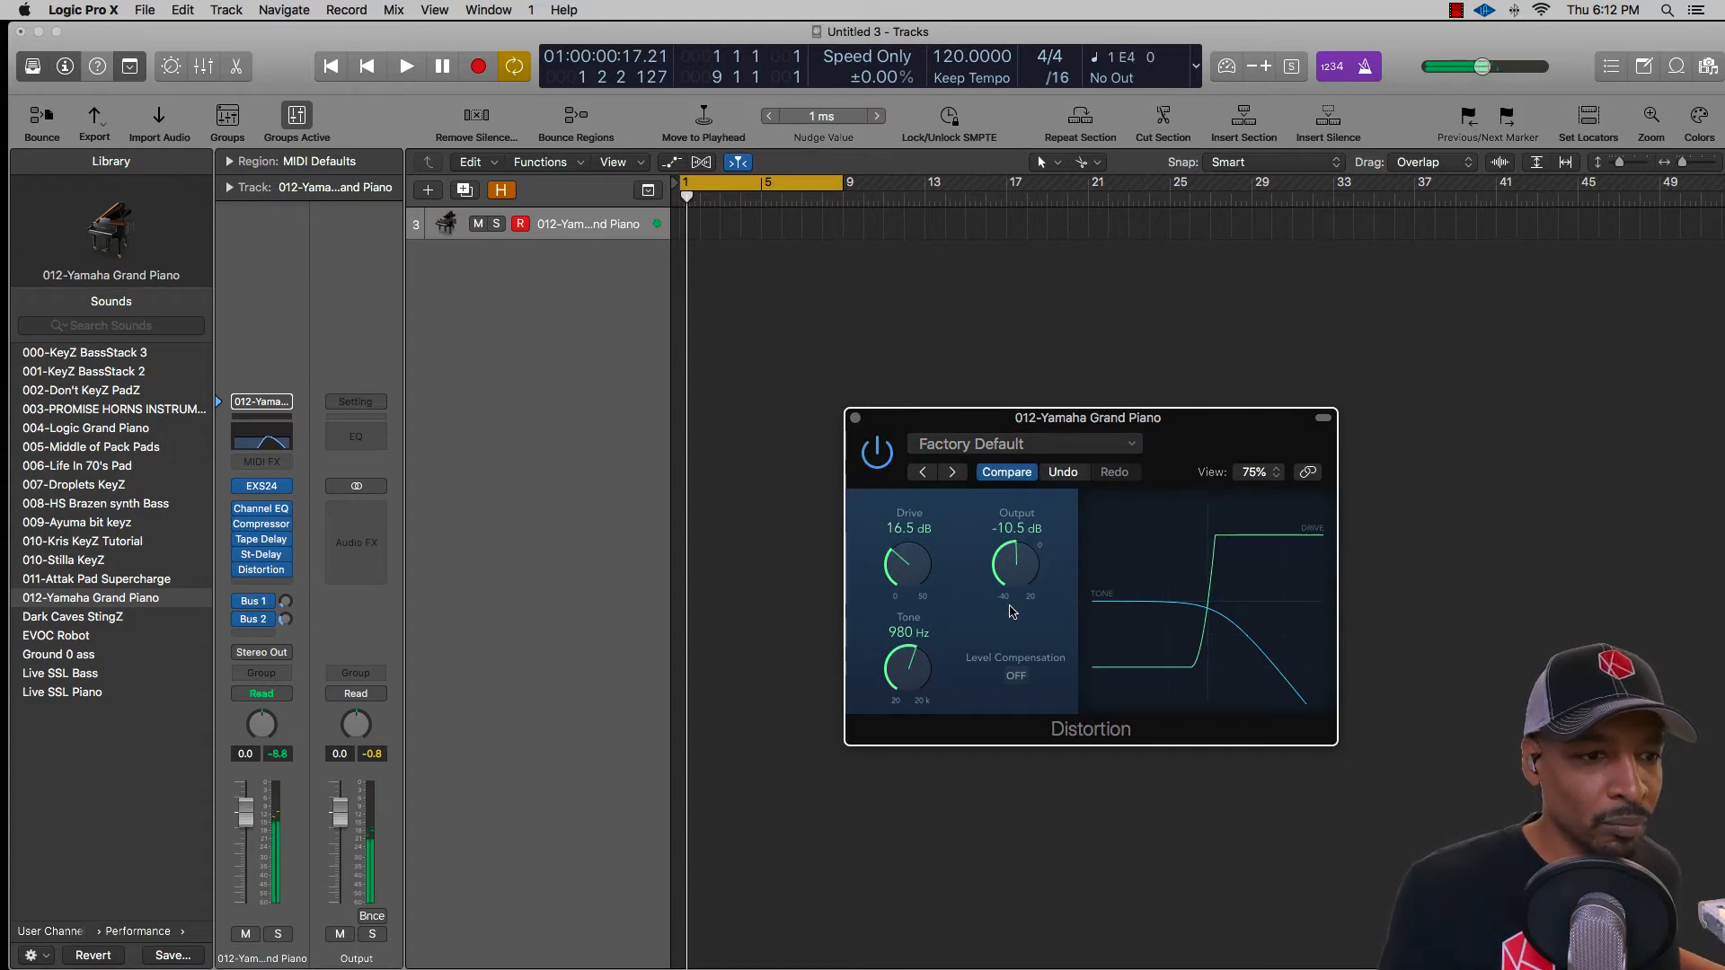
left_click_drag(902, 667, 933, 616)
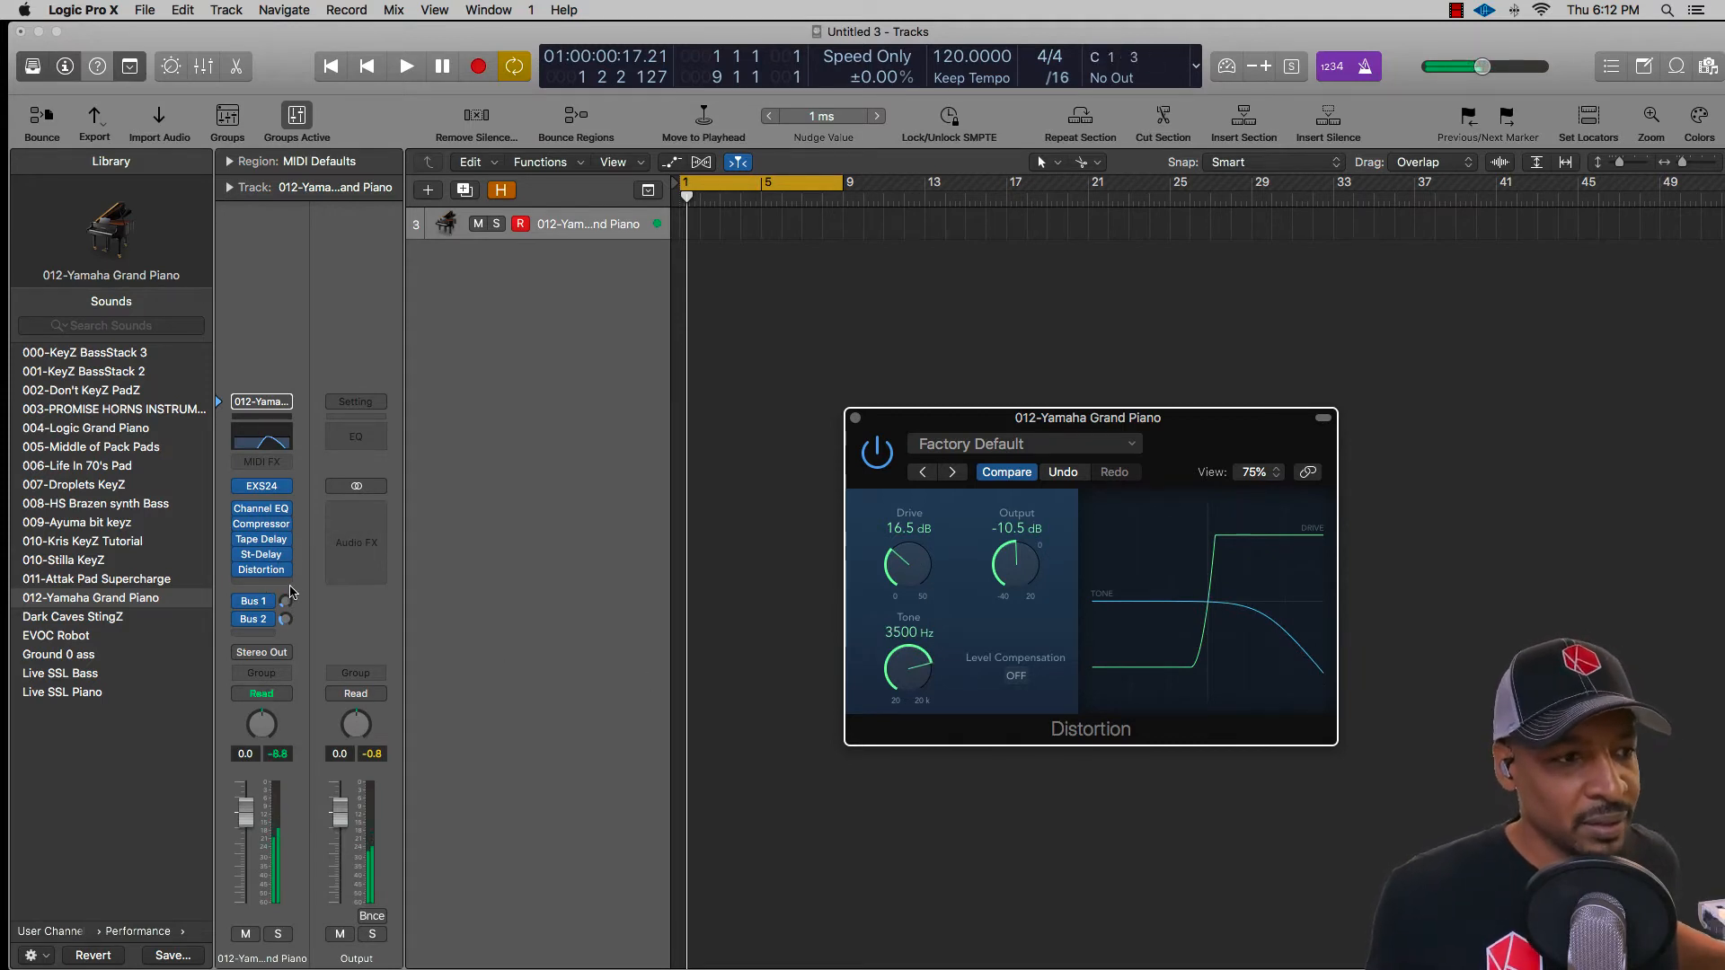
- Set the piano's Channel EQ low cut to 74 Hz and high cut to 170 Hz, and close both plug-in windows
left_click(270, 443)
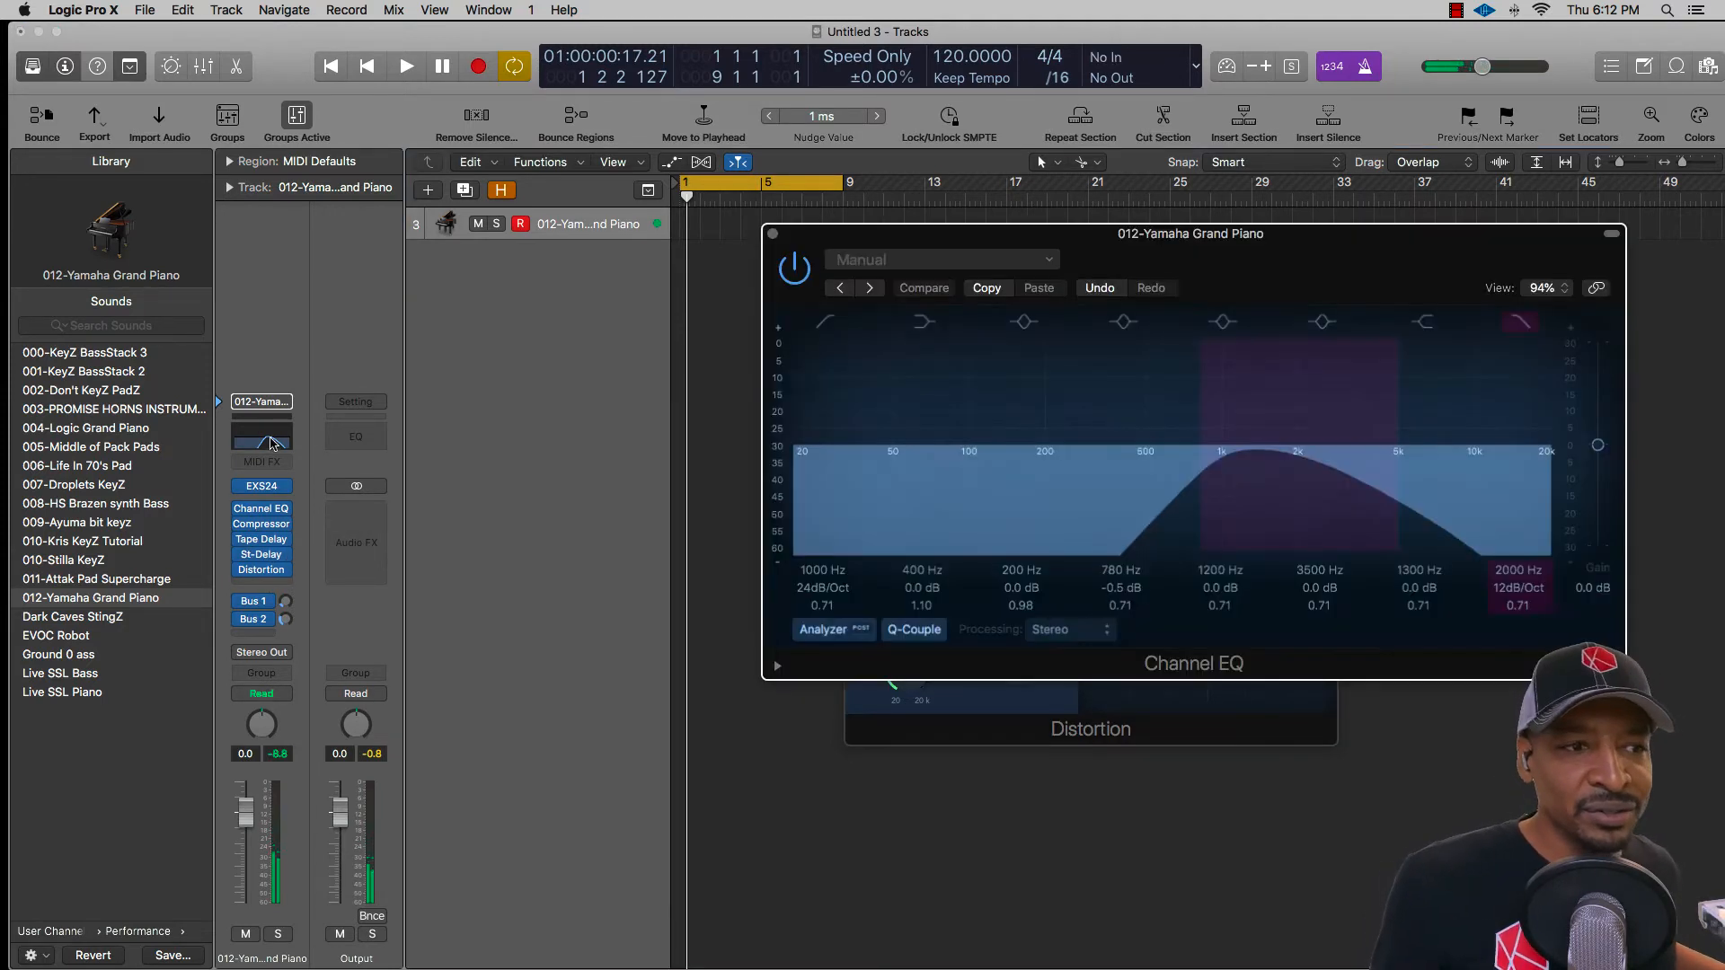
left_click_drag(1285, 513, 1033, 494)
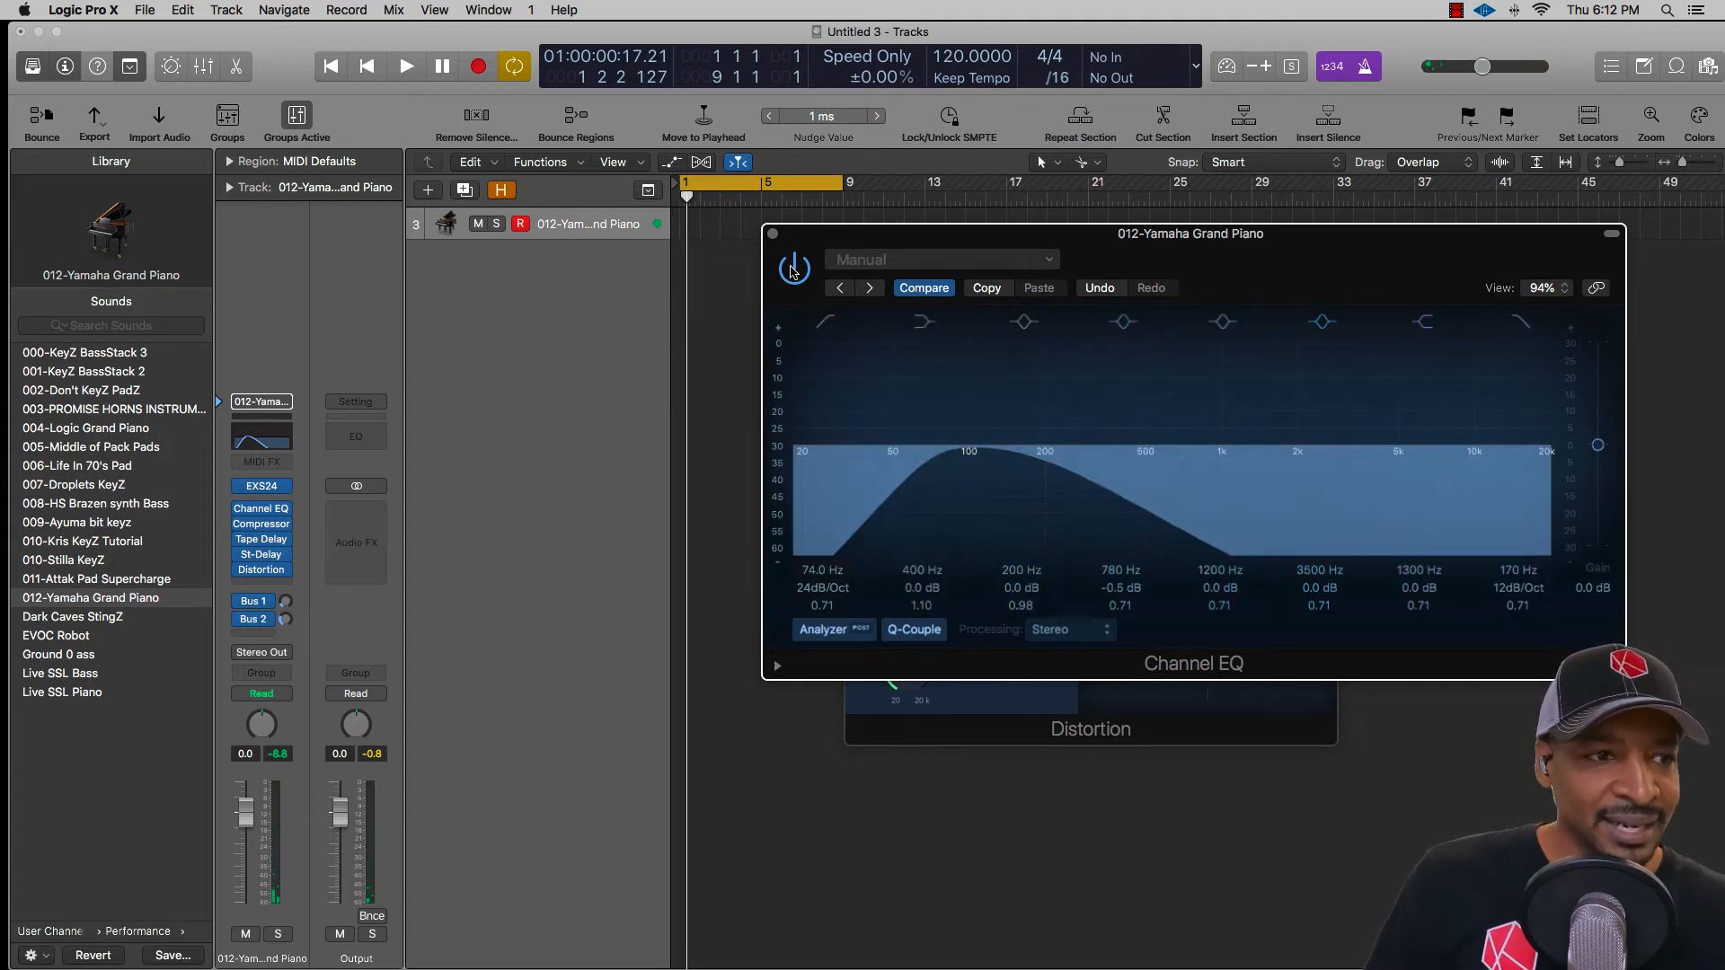
left_click(774, 235)
left_click(855, 418)
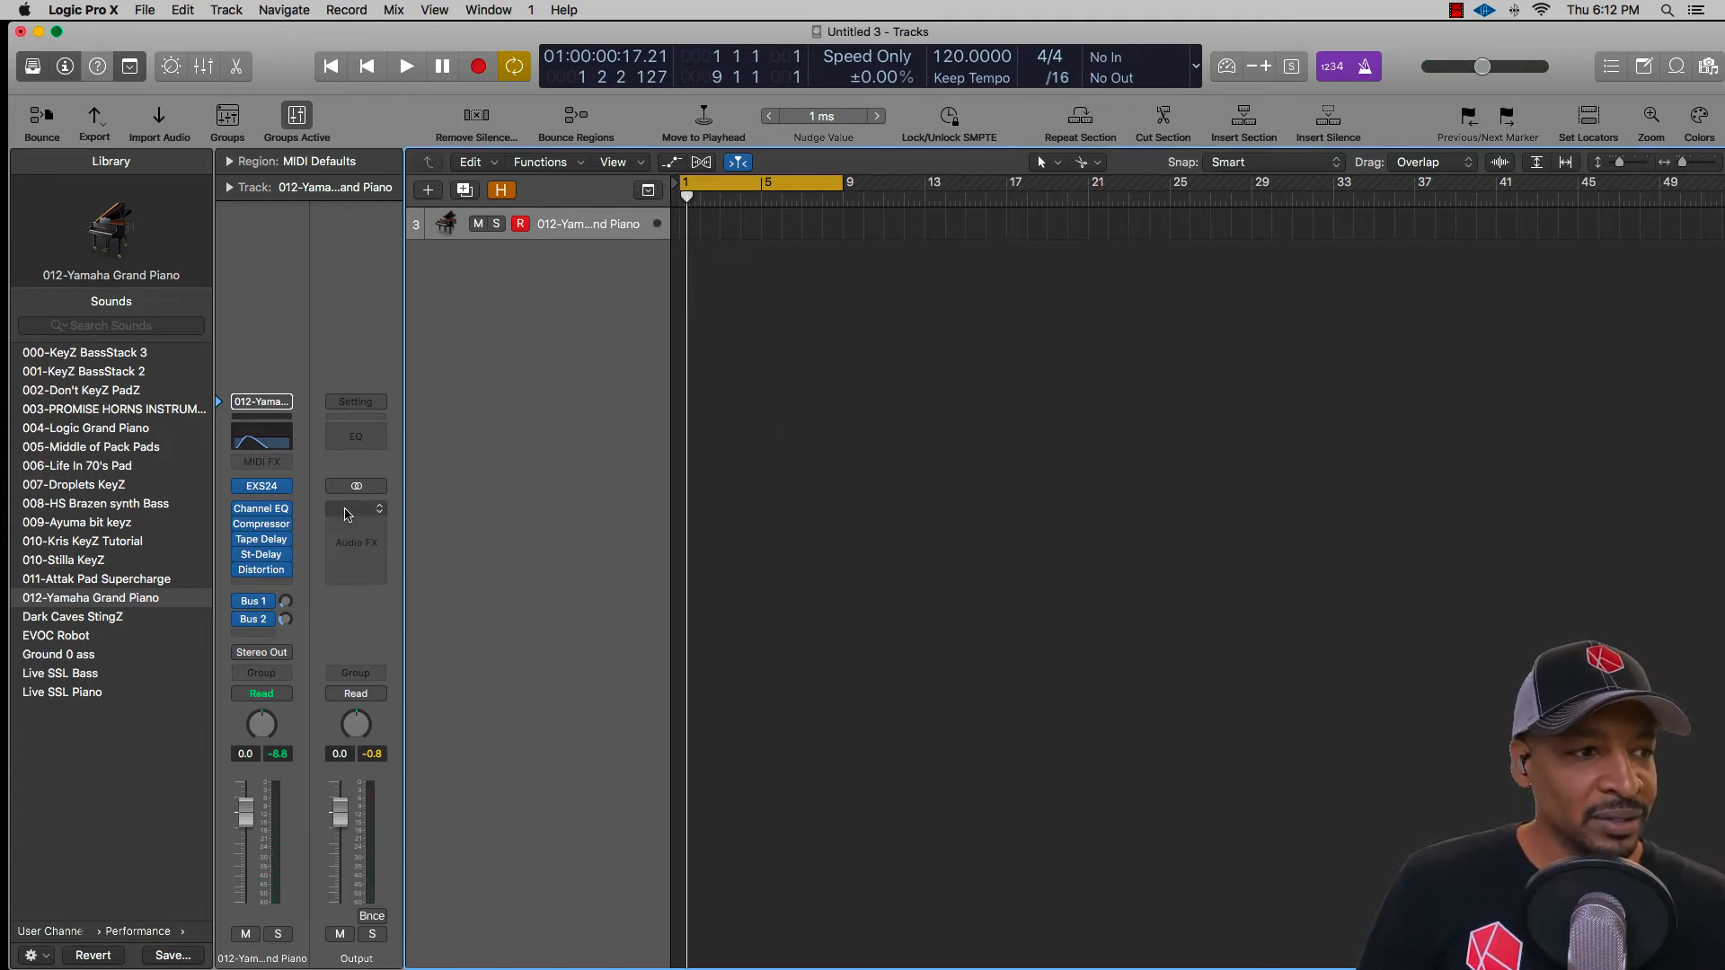
- Start saving the piano's channel strip setting and choose the Performance folder inside Instrument as its location
left_click(274, 402)
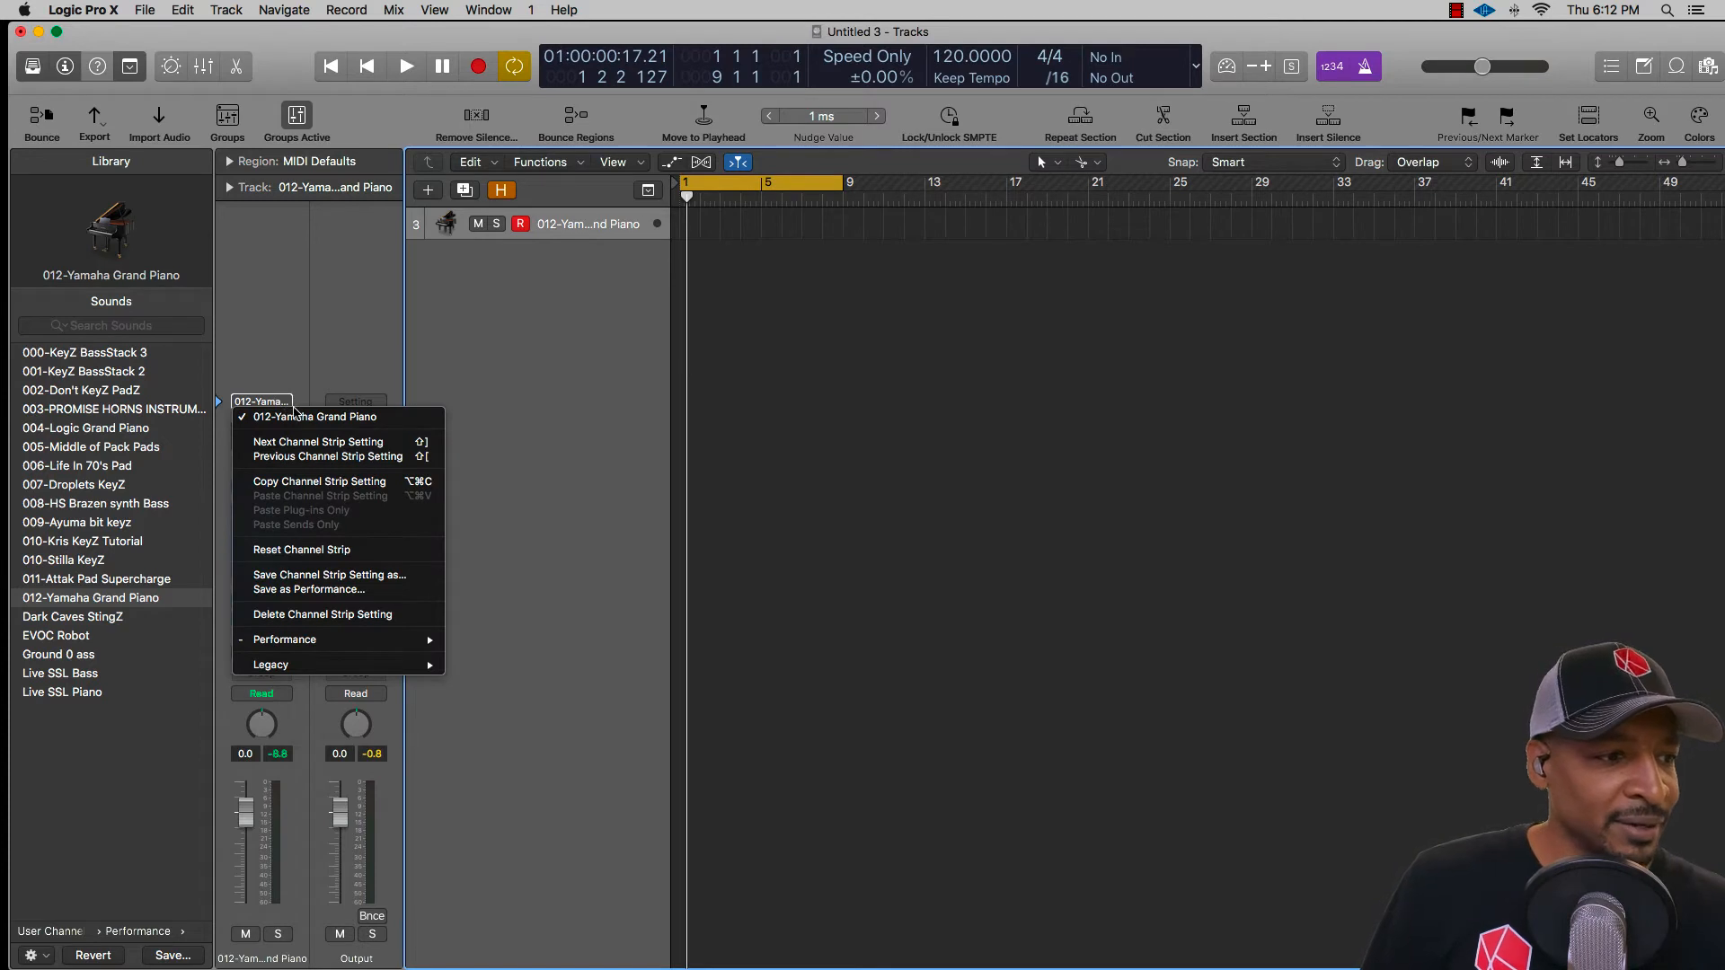
left_click(396, 576)
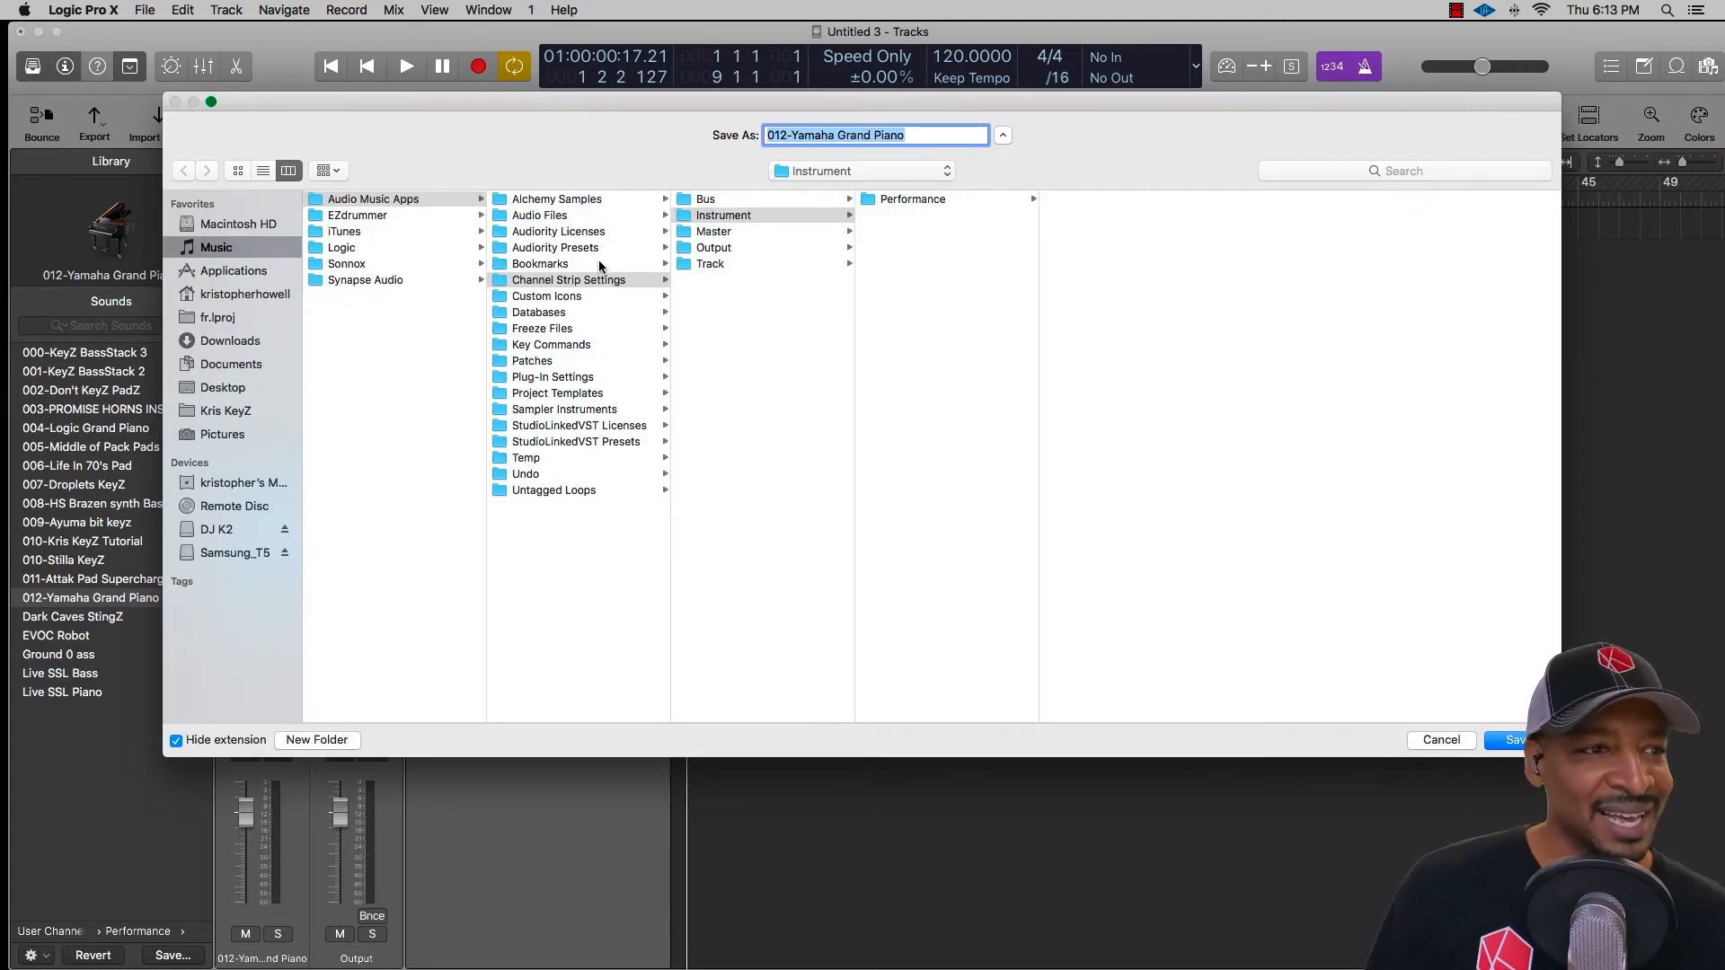
left_click(742, 201)
left_click(736, 214)
left_click(735, 230)
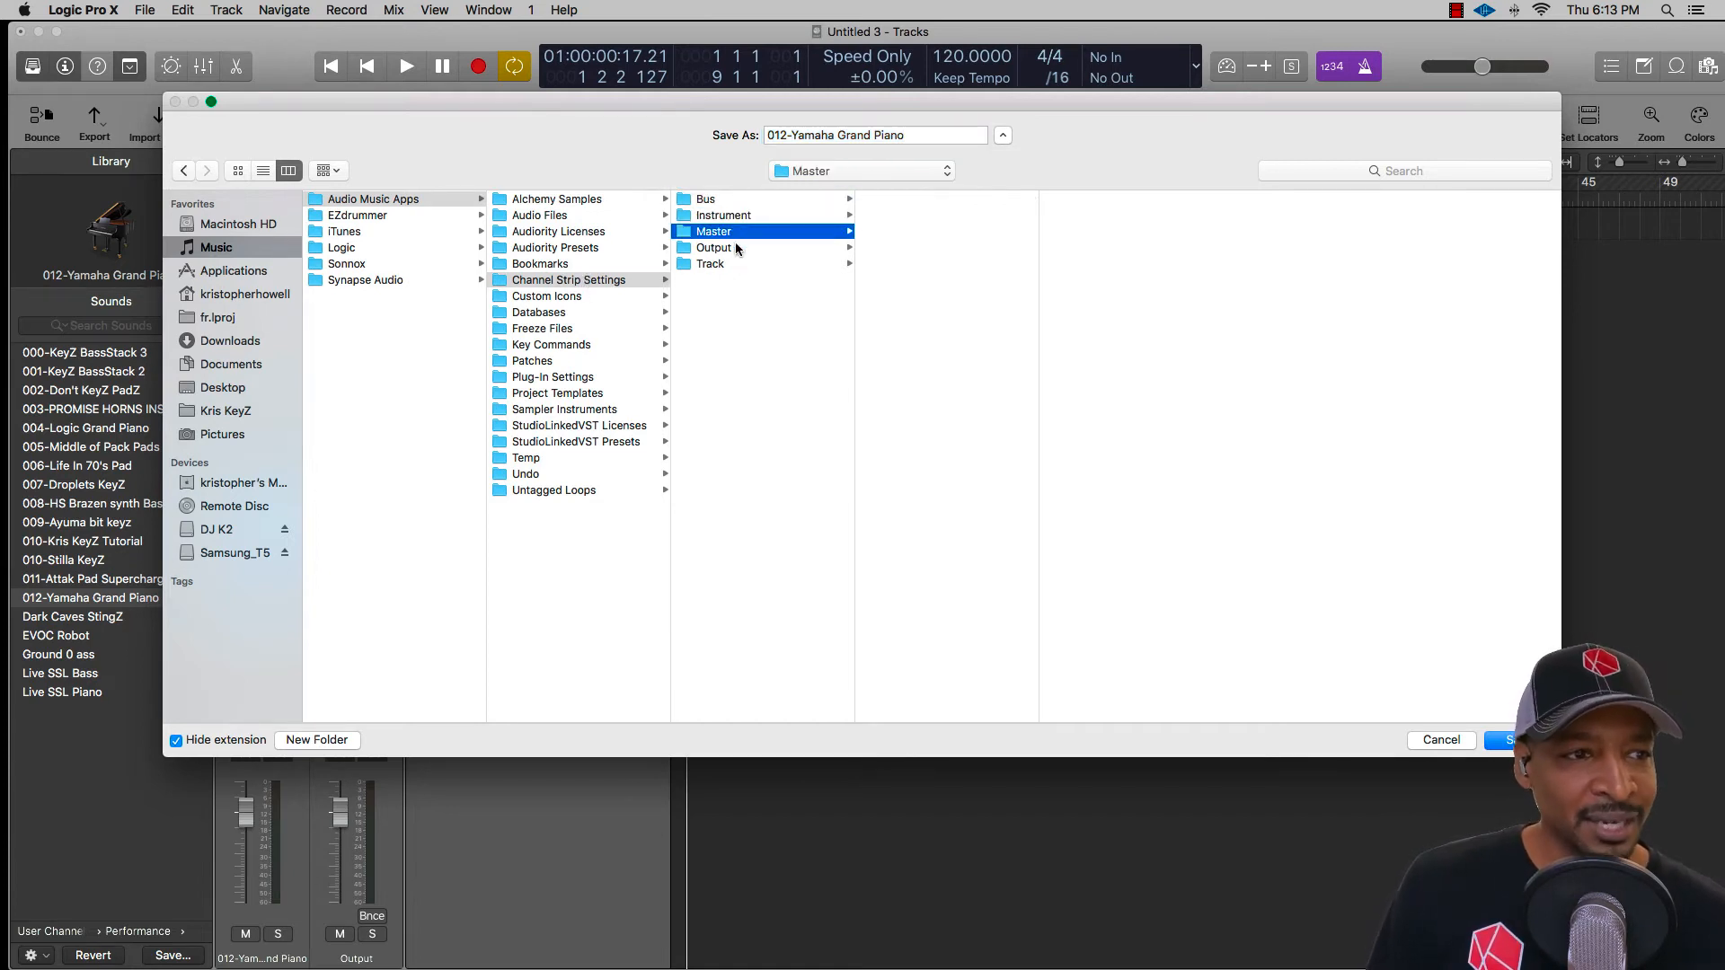
left_click(736, 249)
left_click(733, 263)
left_click(749, 214)
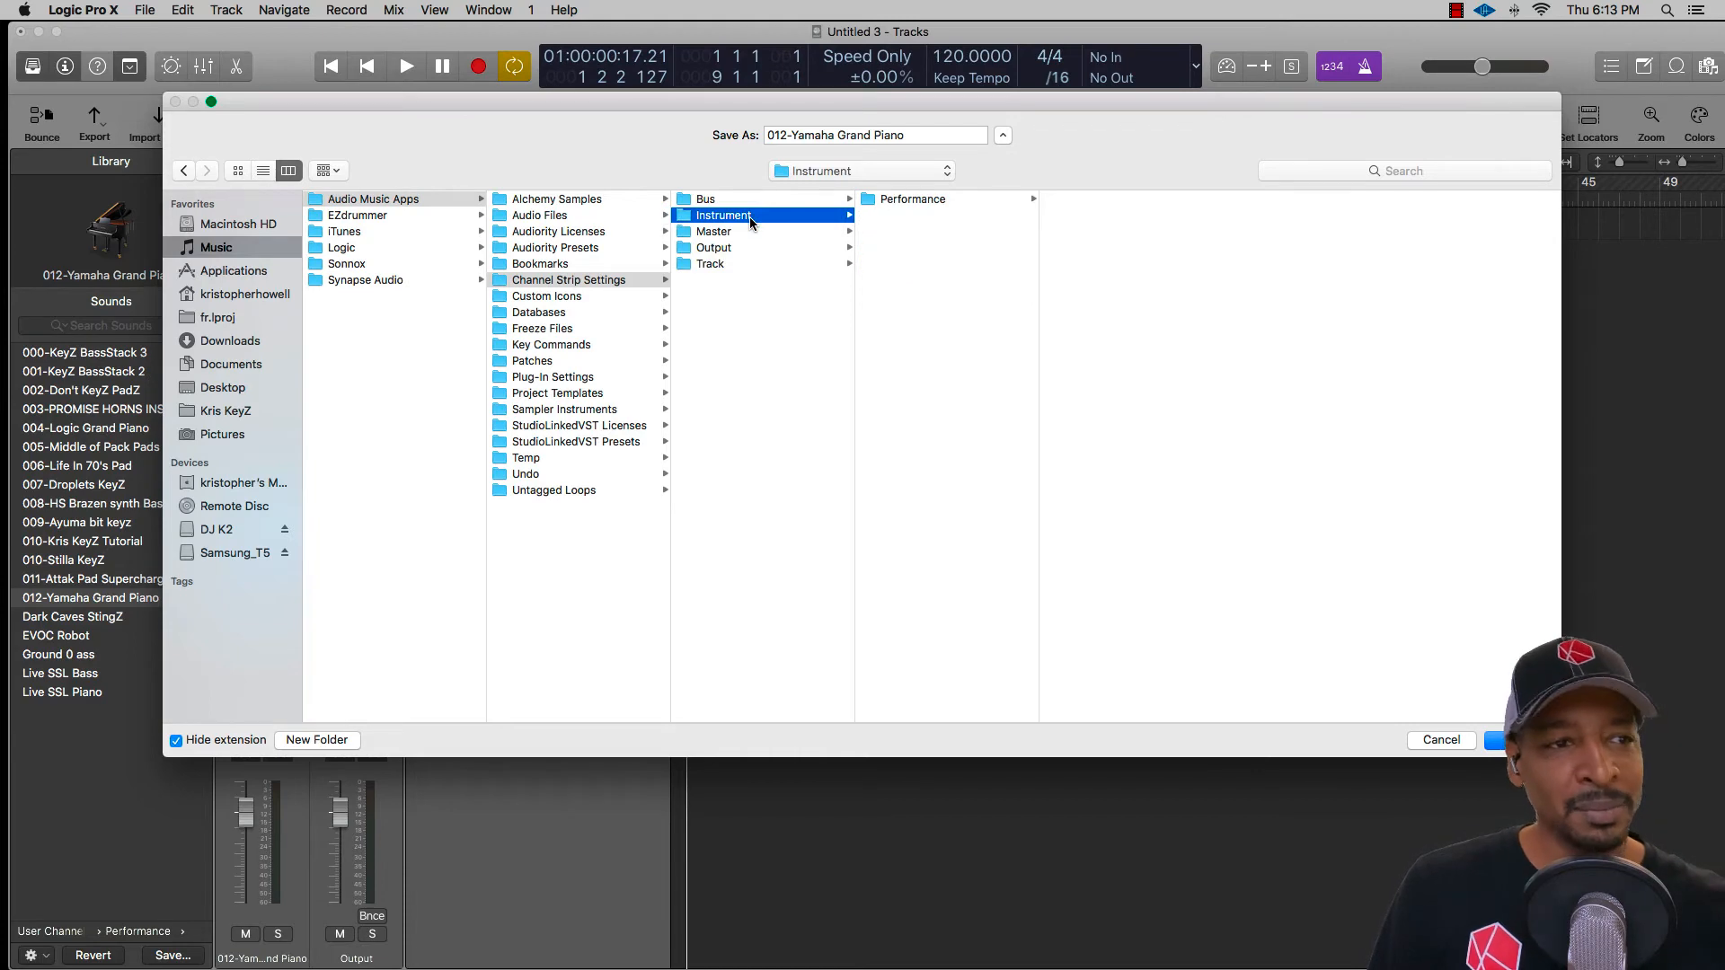
left_click(927, 201)
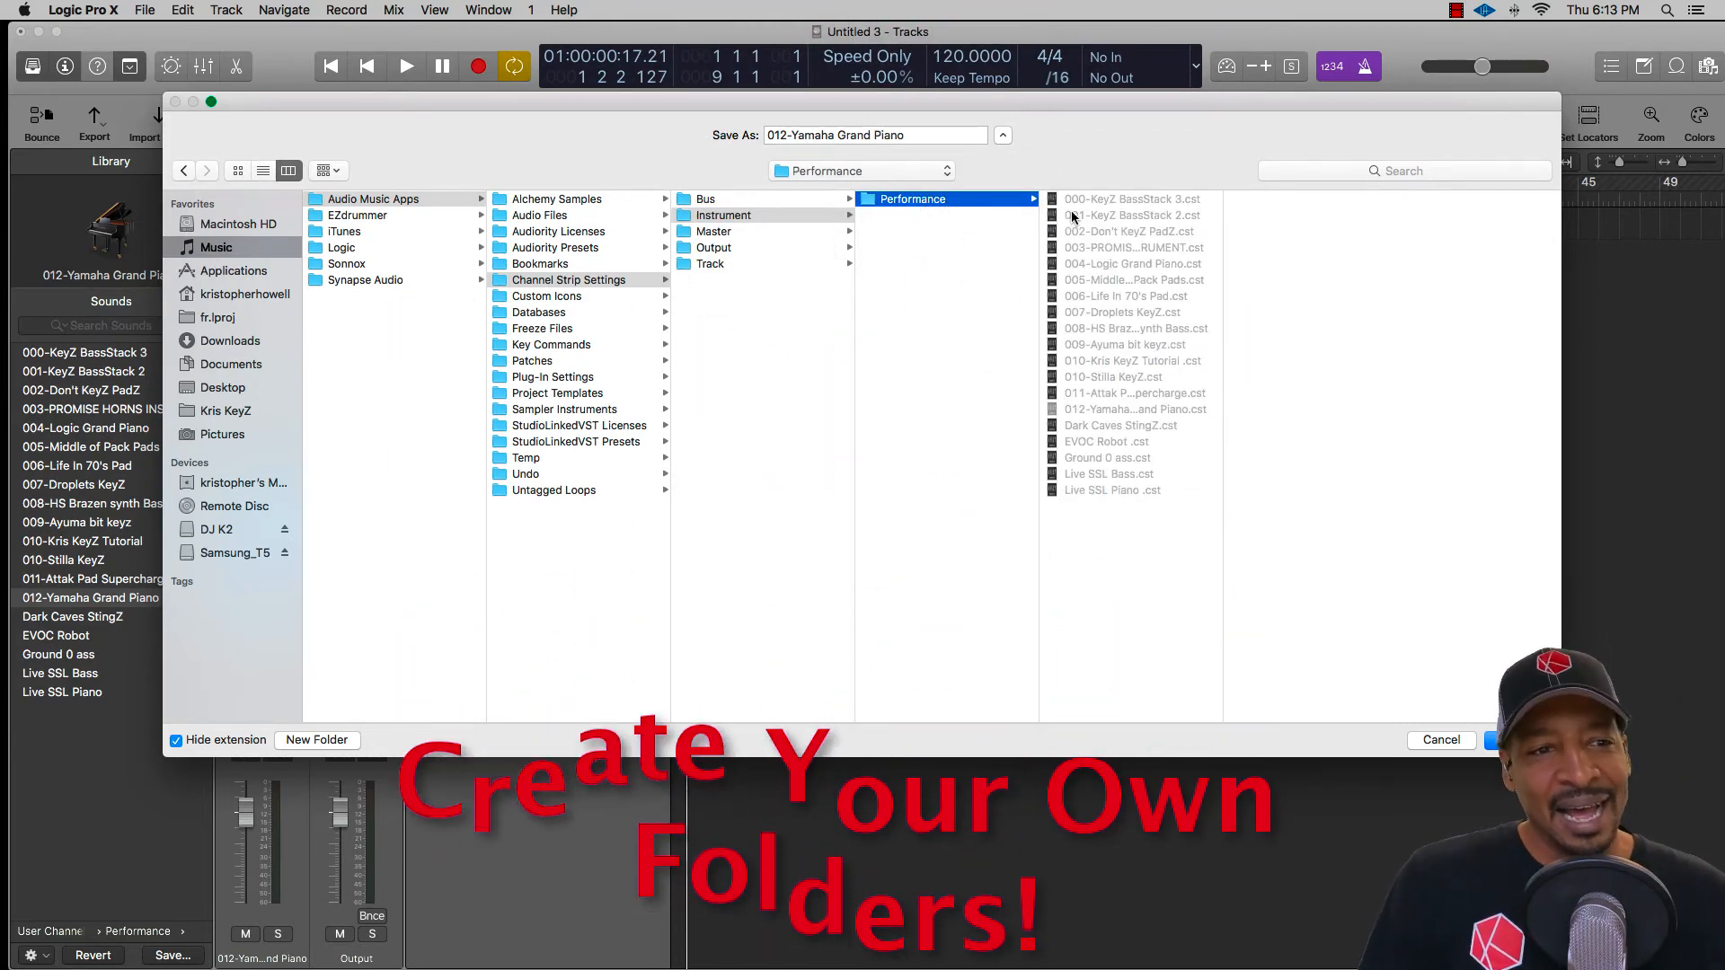
- Name the channel strip setting Piano Tutorial and save it
left_click(917, 134)
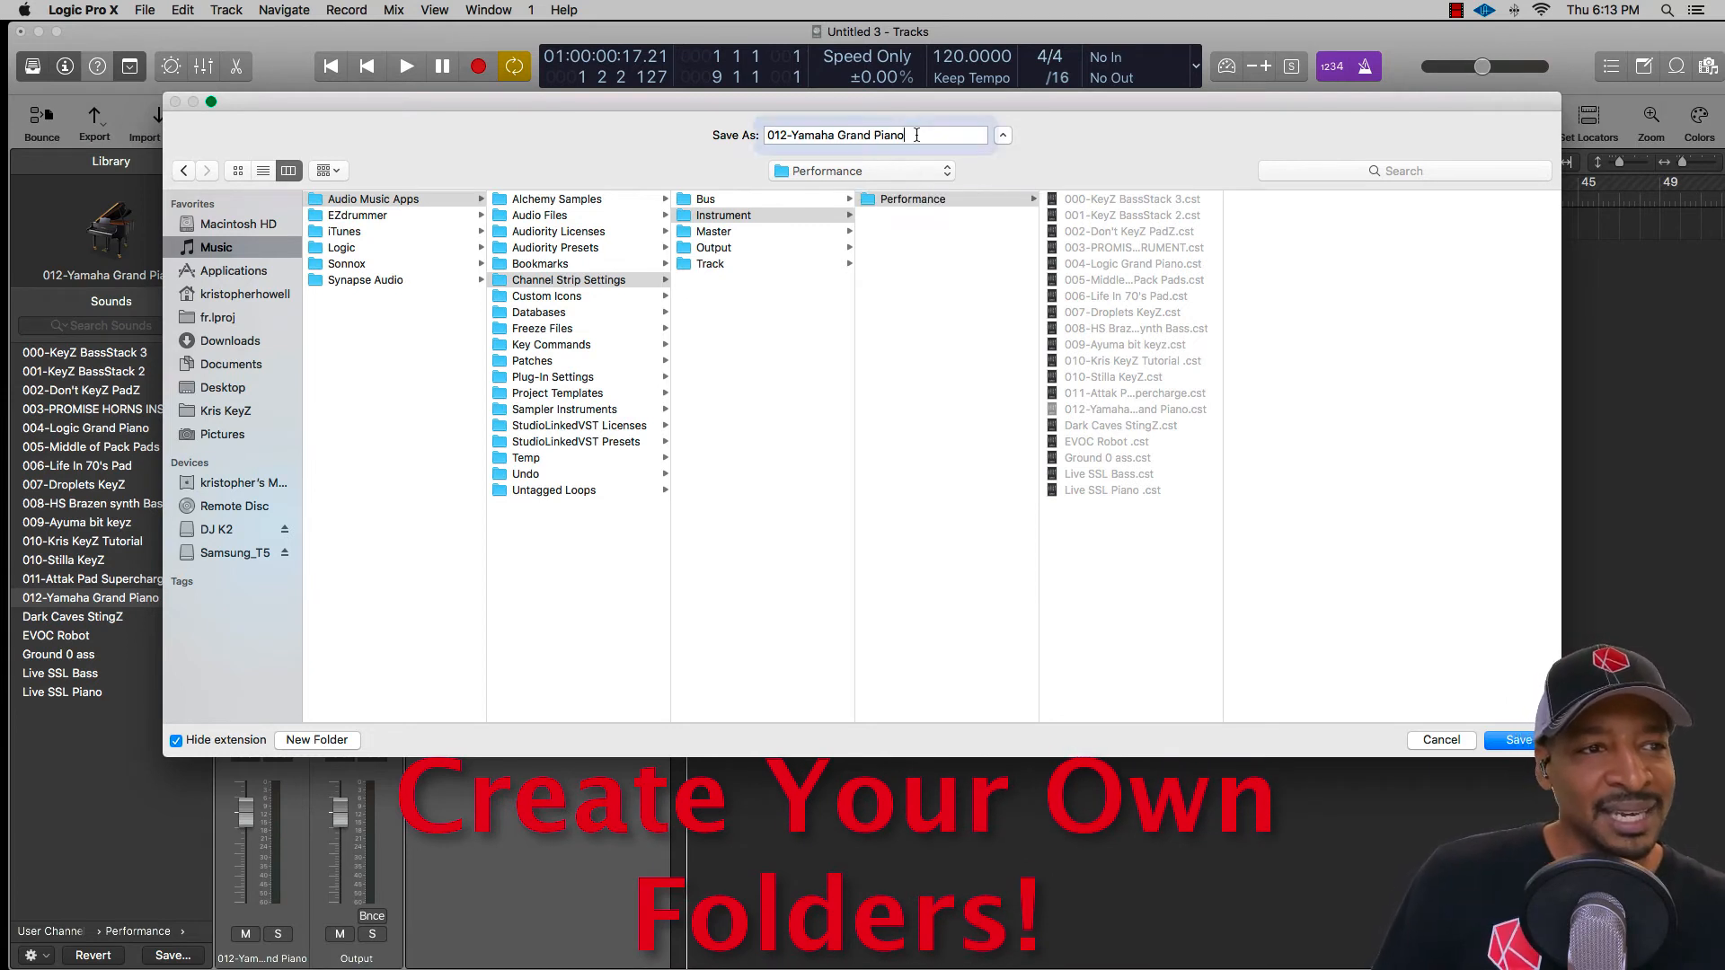
triple_click(916, 135)
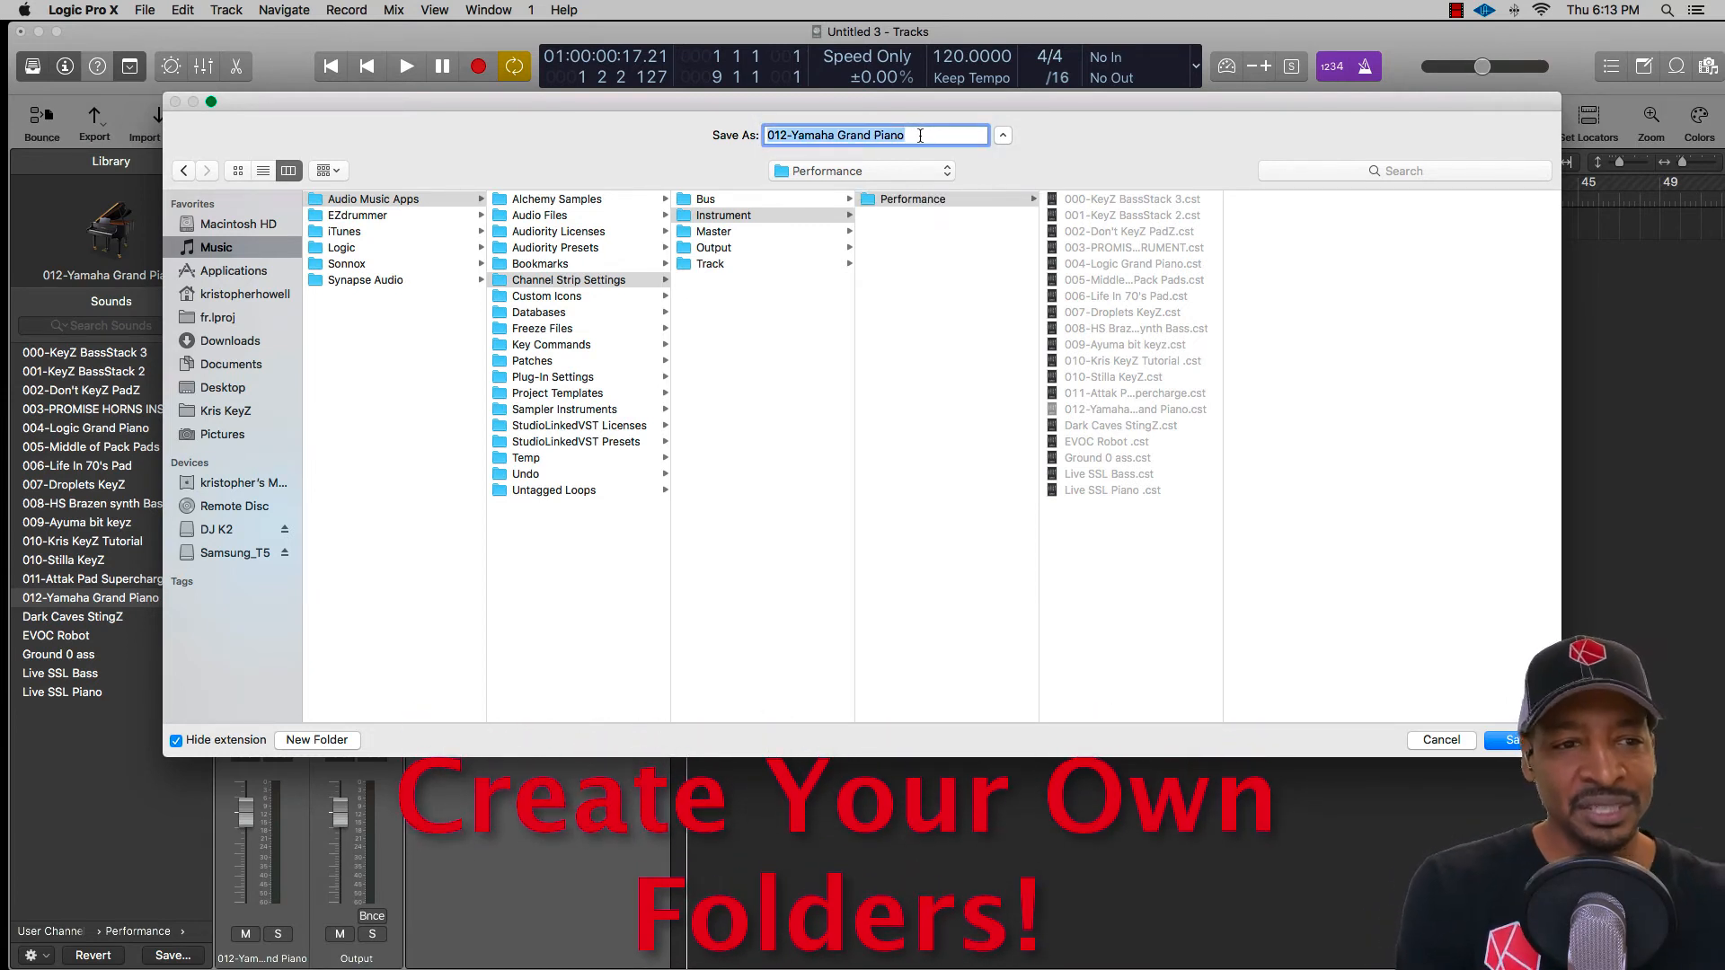
type("Piano ")
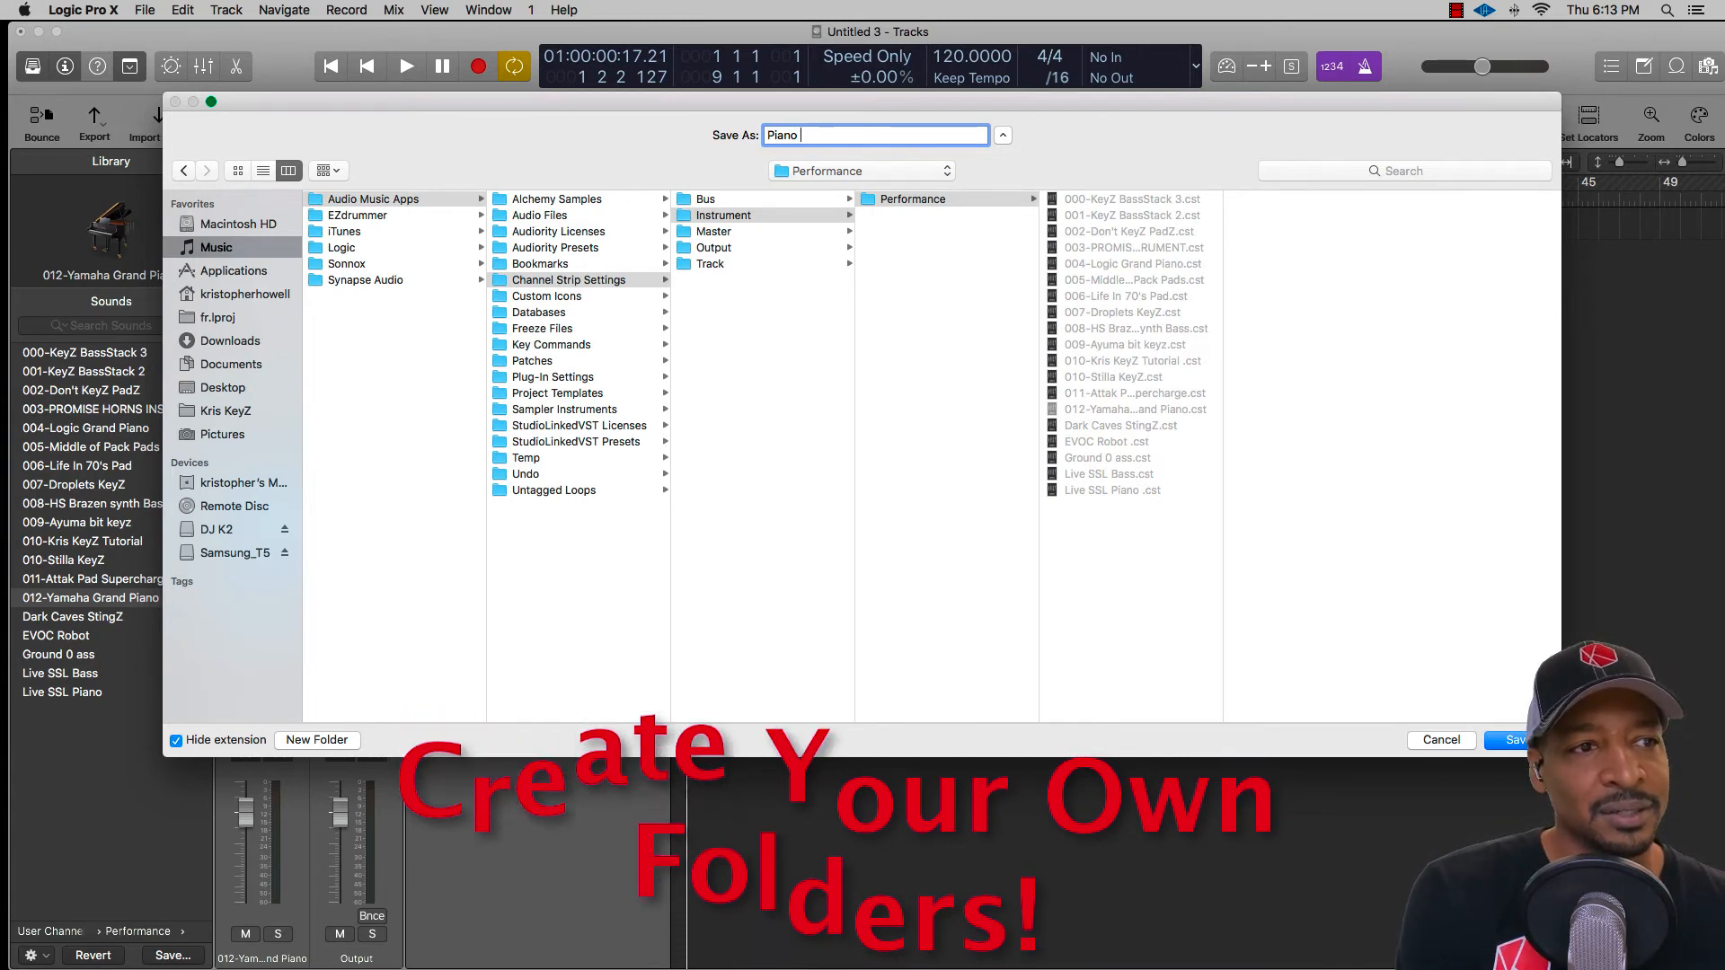
type("Tutorial")
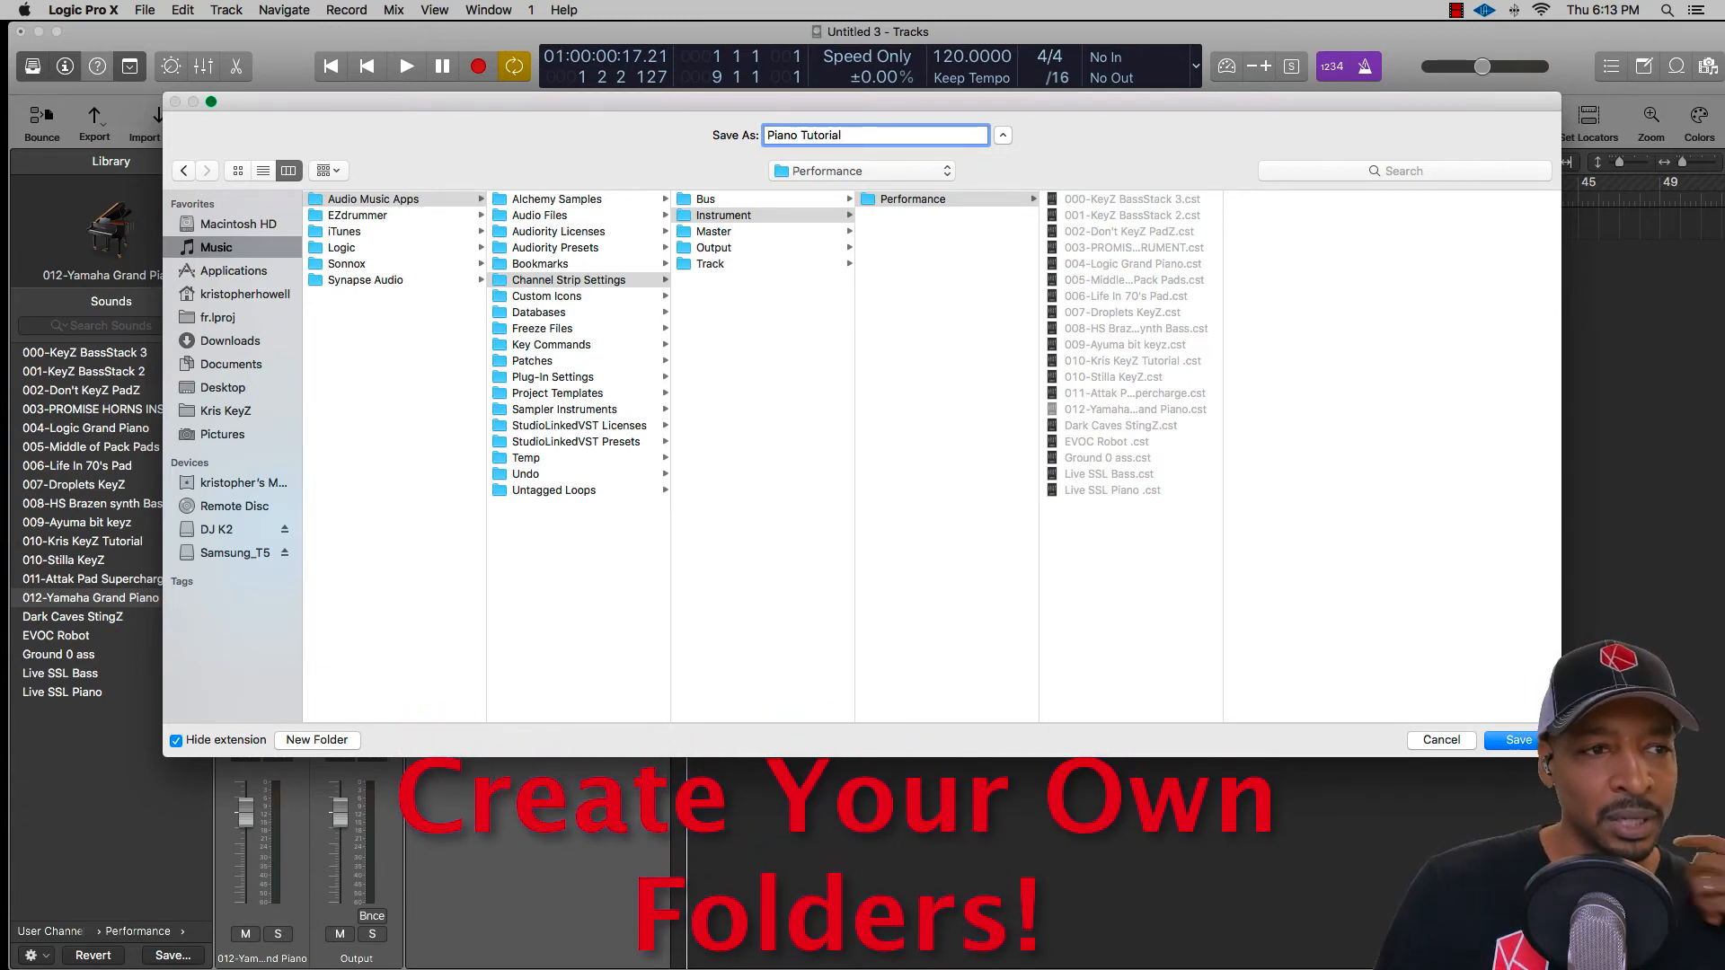
left_click(1507, 740)
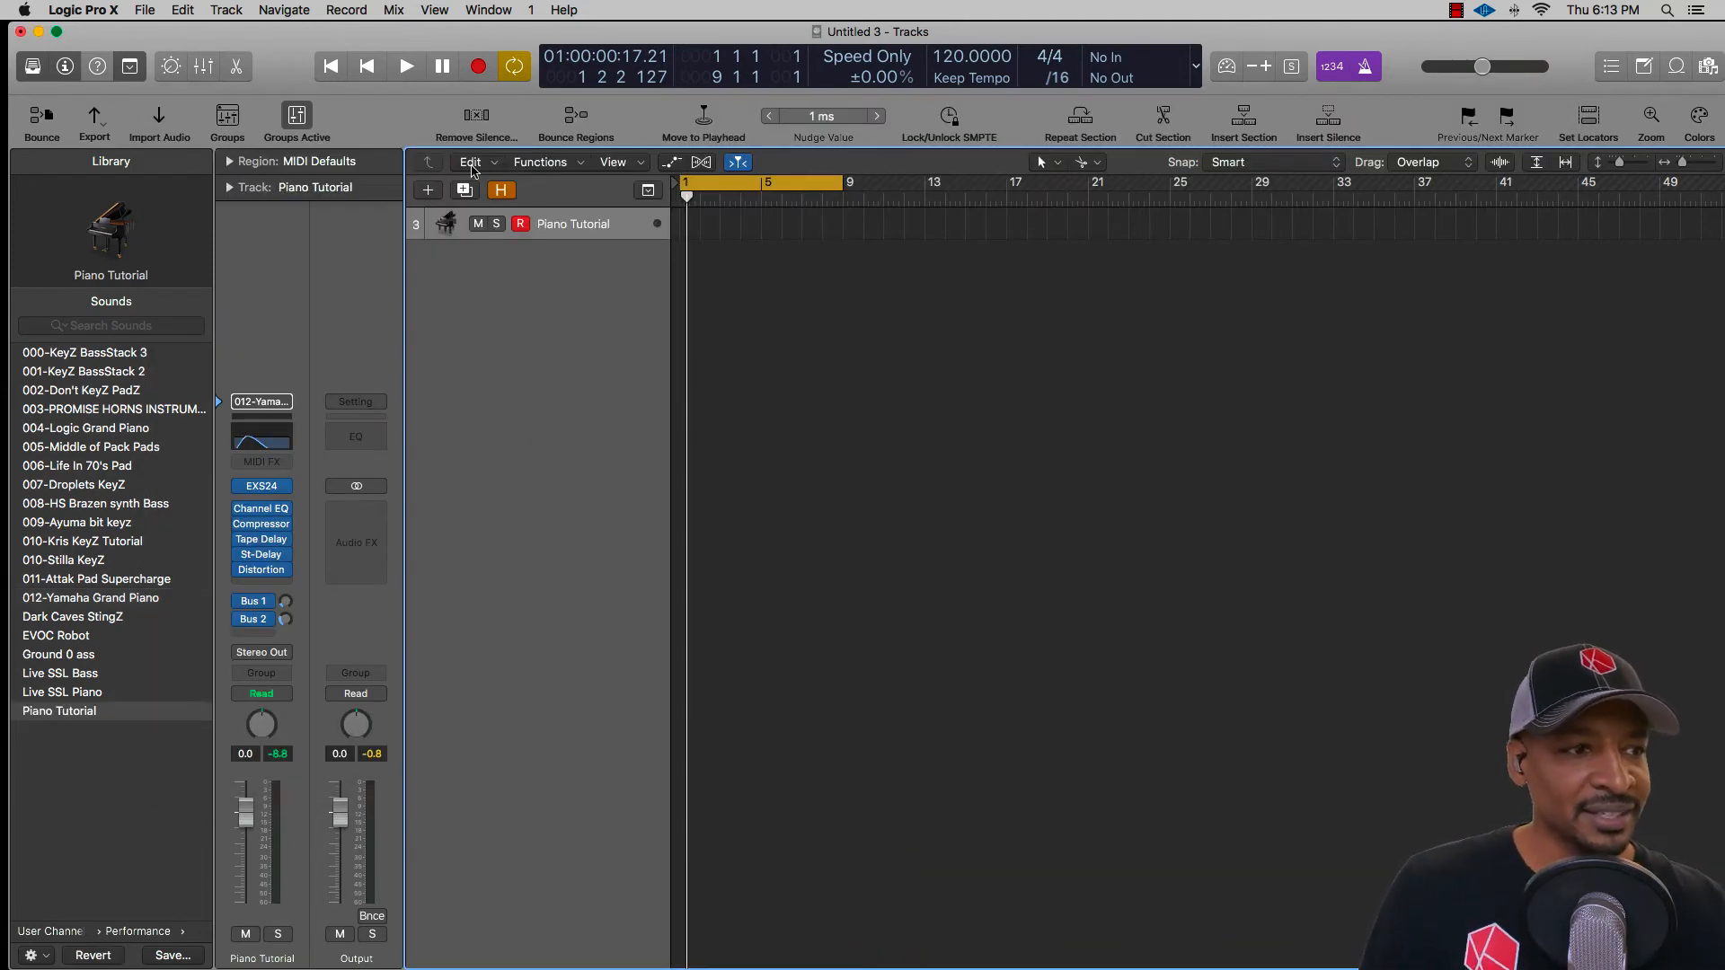
- Create a new software instrument track below the Piano Tutorial track
left_click(437, 192)
left_click(1145, 317)
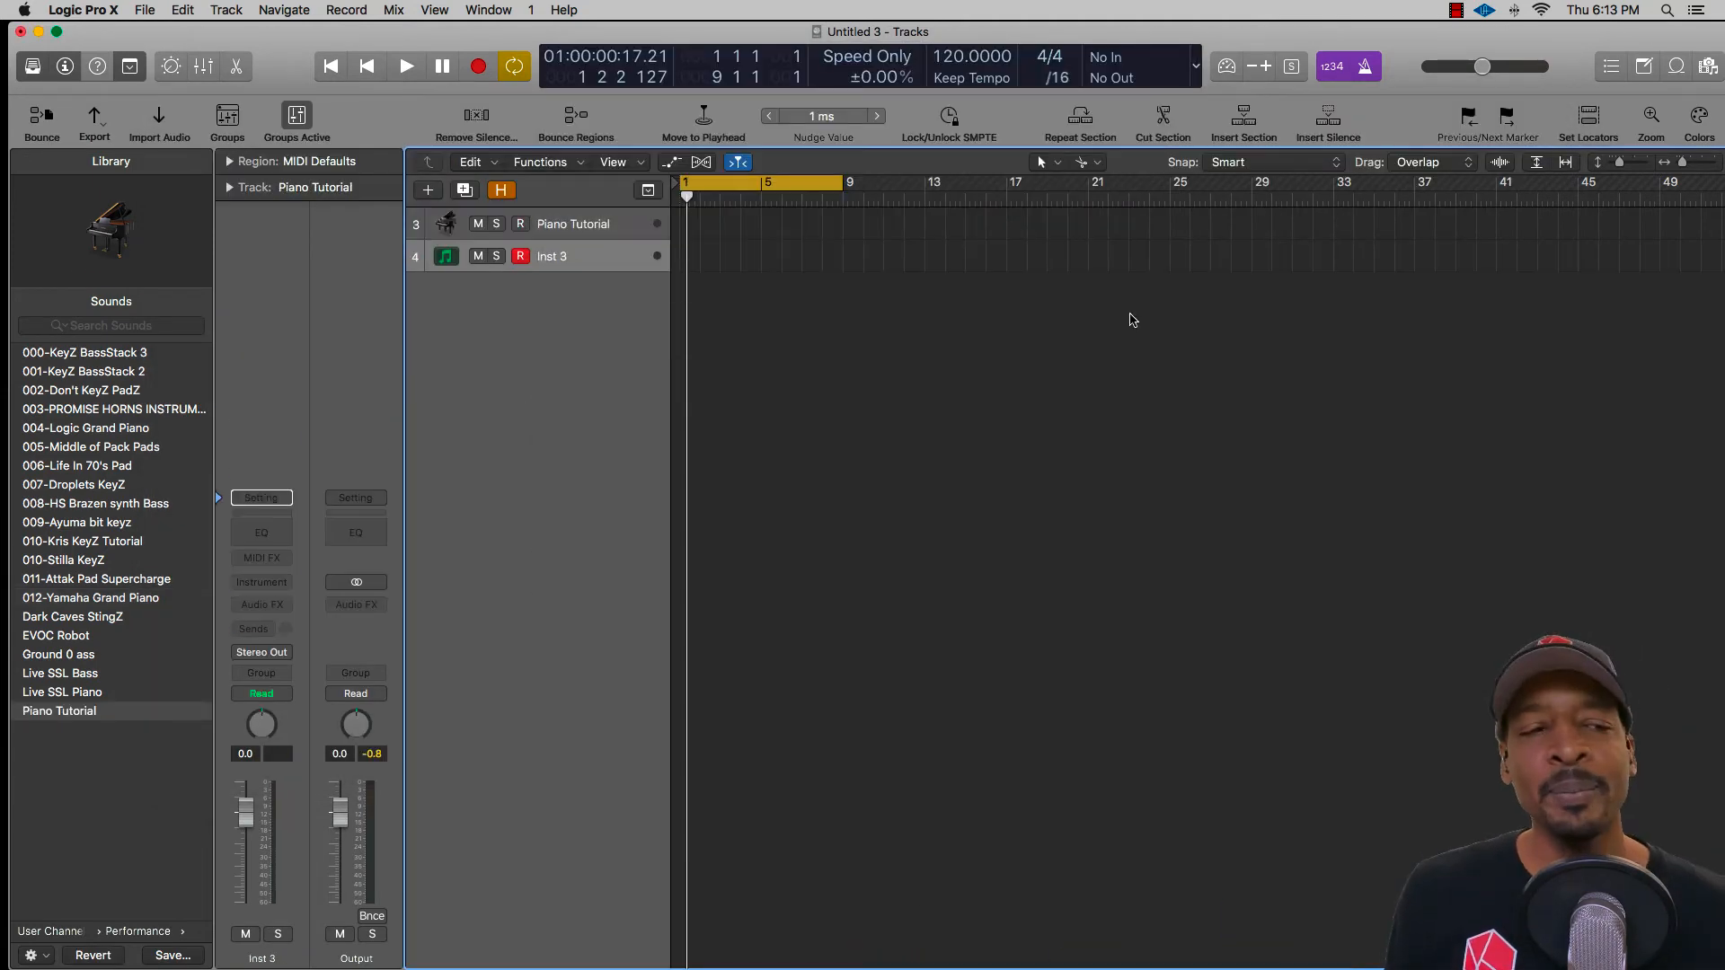
left_click(282, 499)
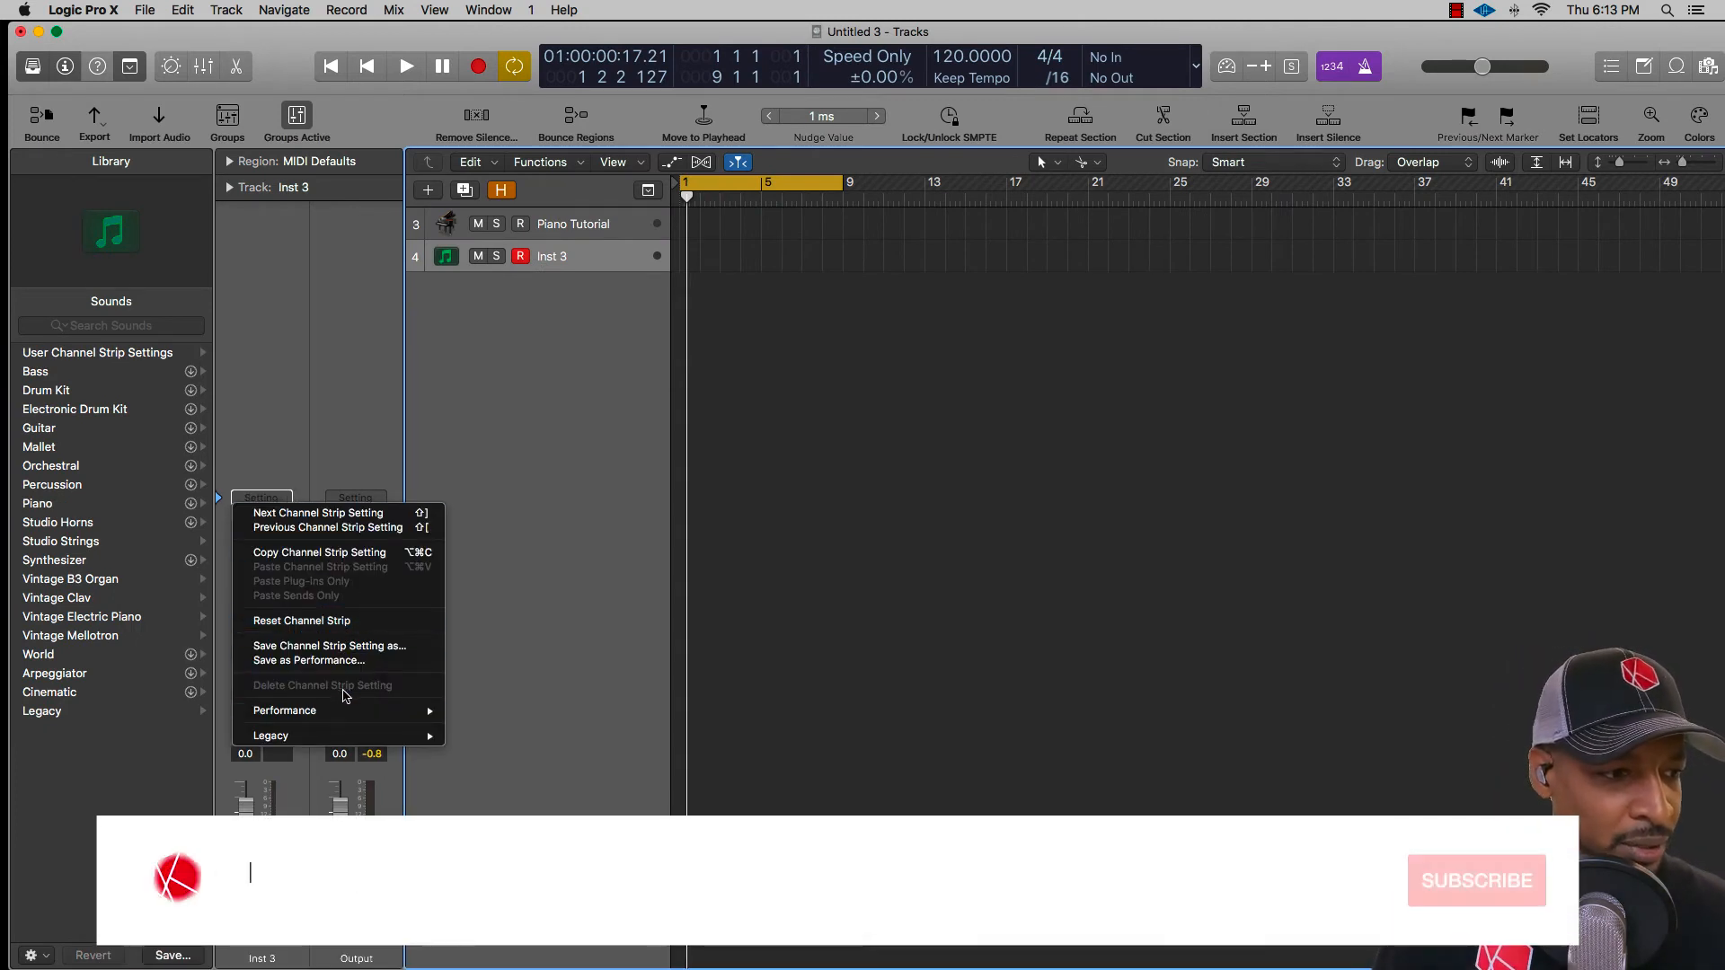
mouse_move(339, 719)
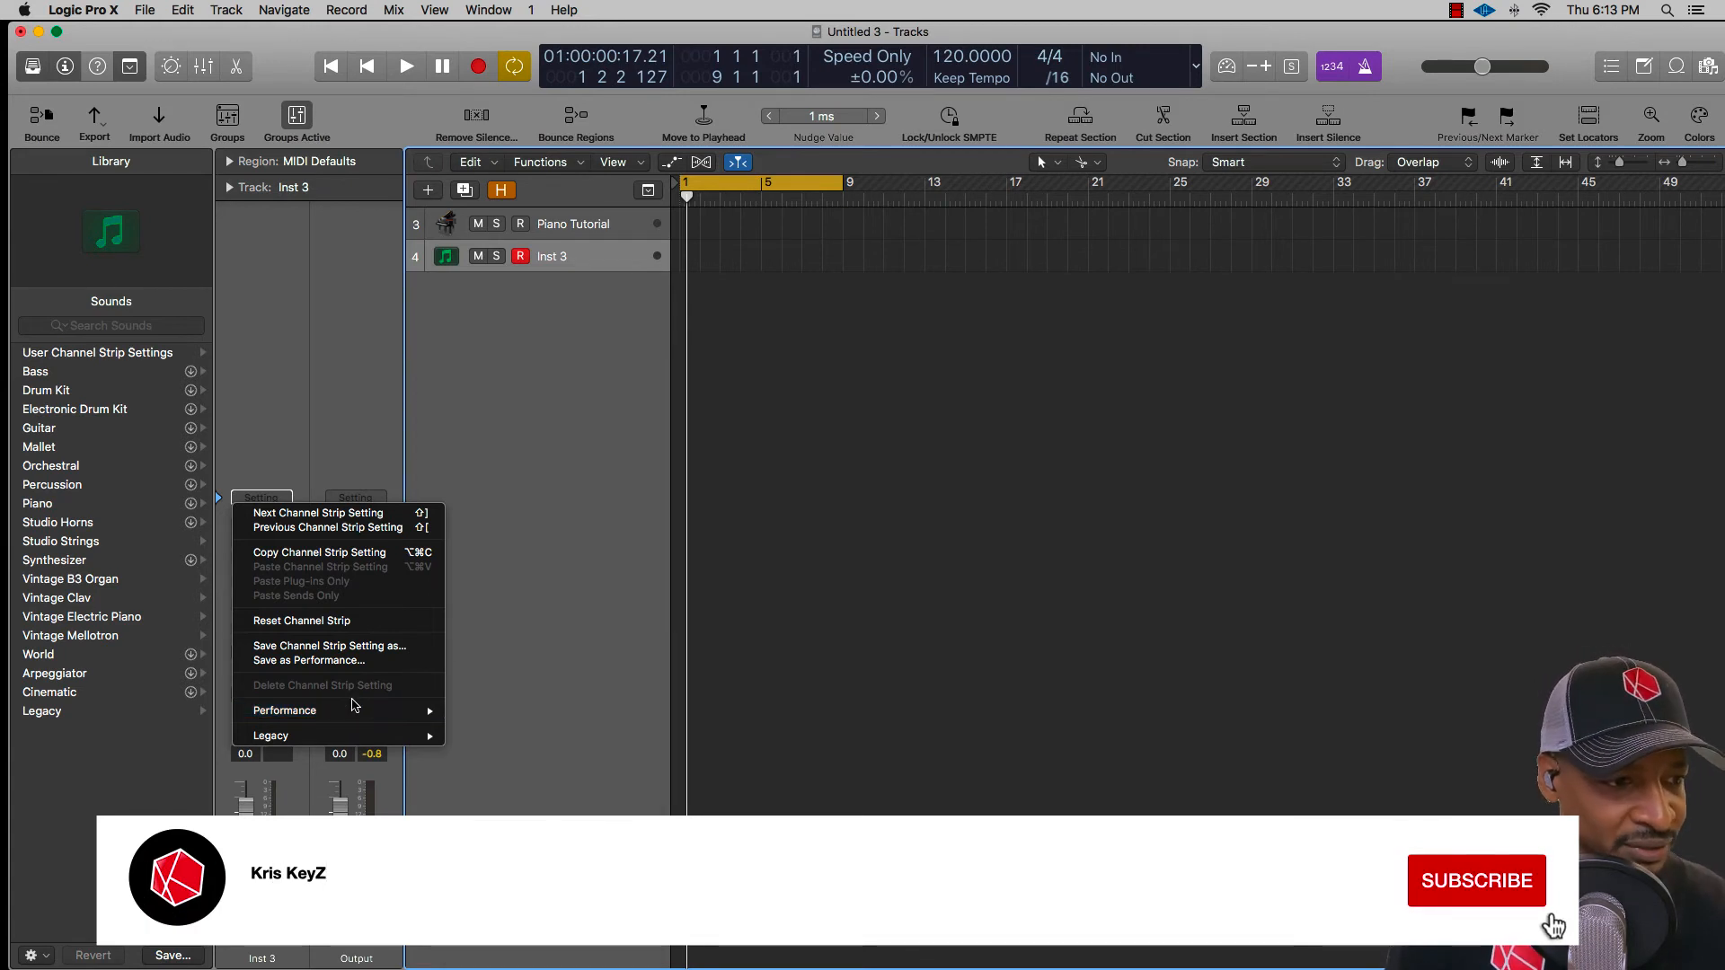
left_click(567, 547)
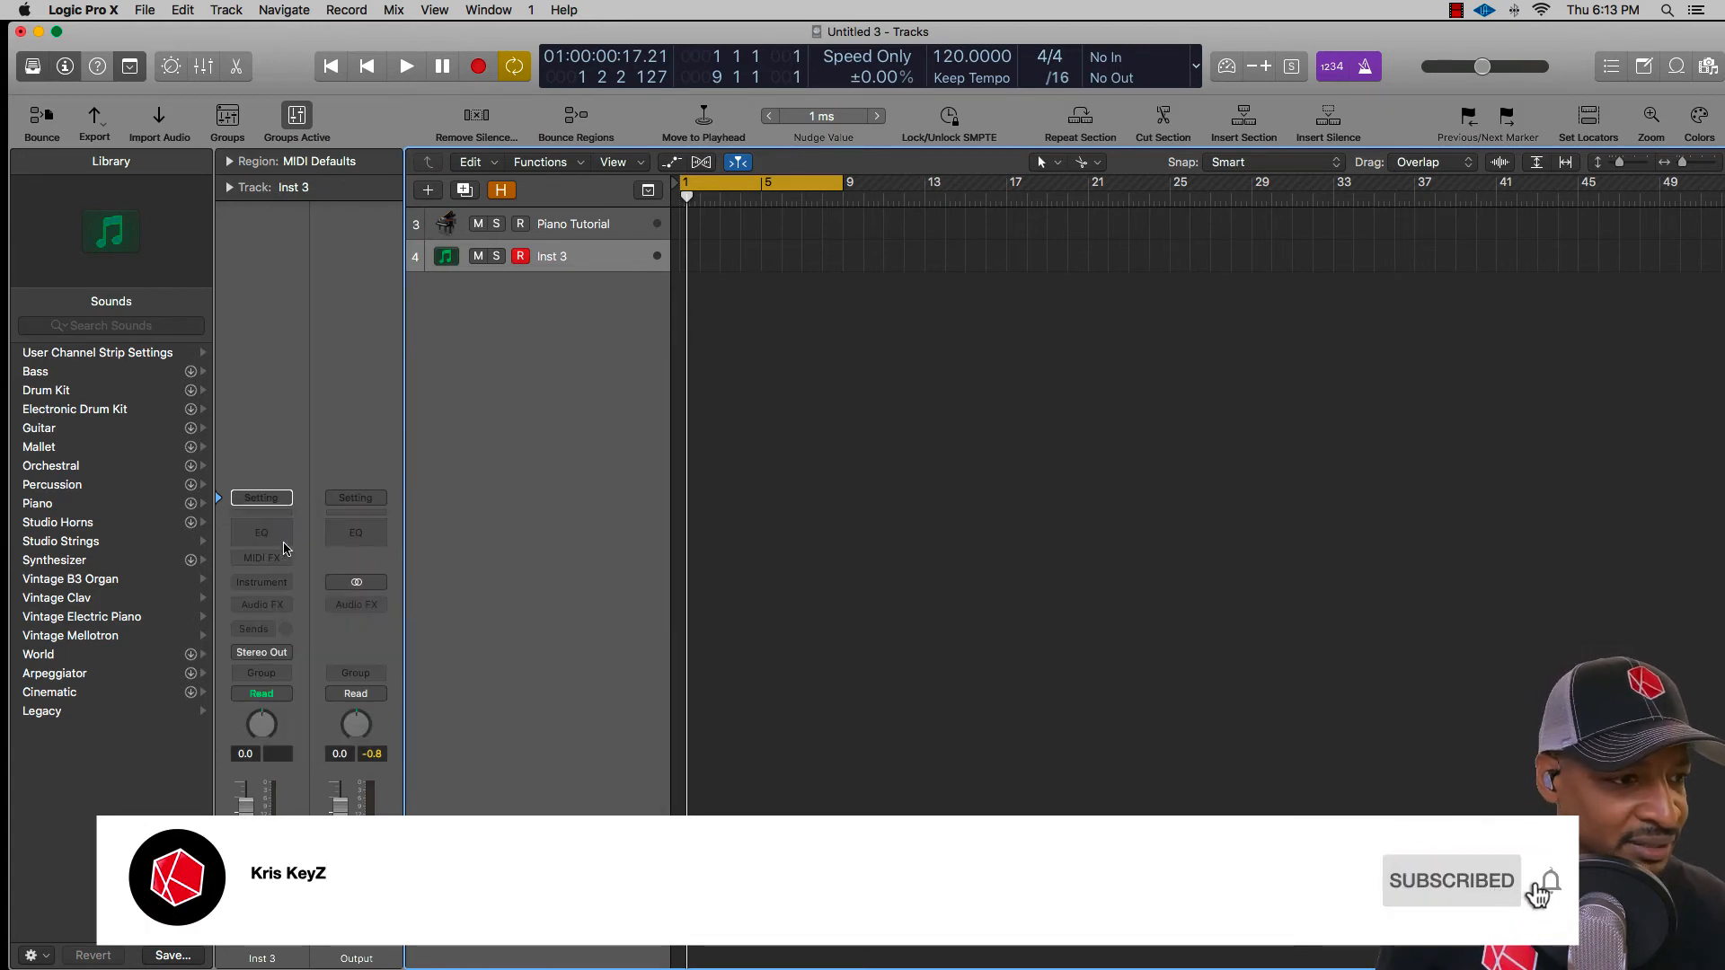
left_click(262, 499)
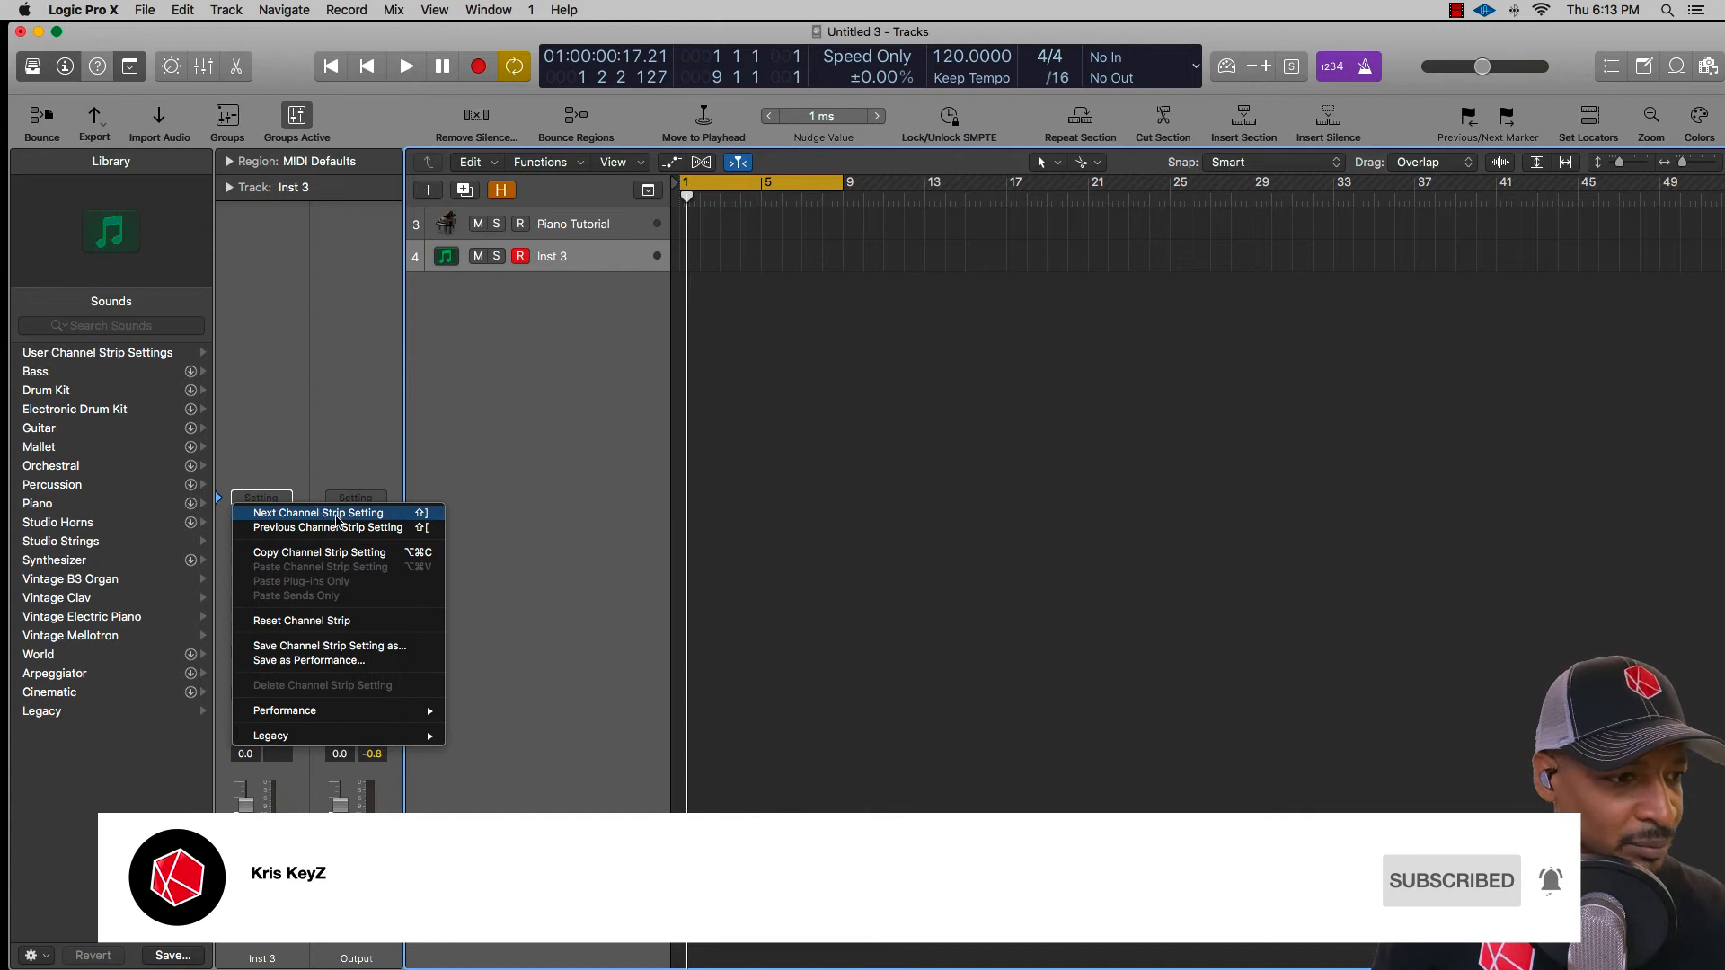
left_click(429, 450)
left_click(567, 230)
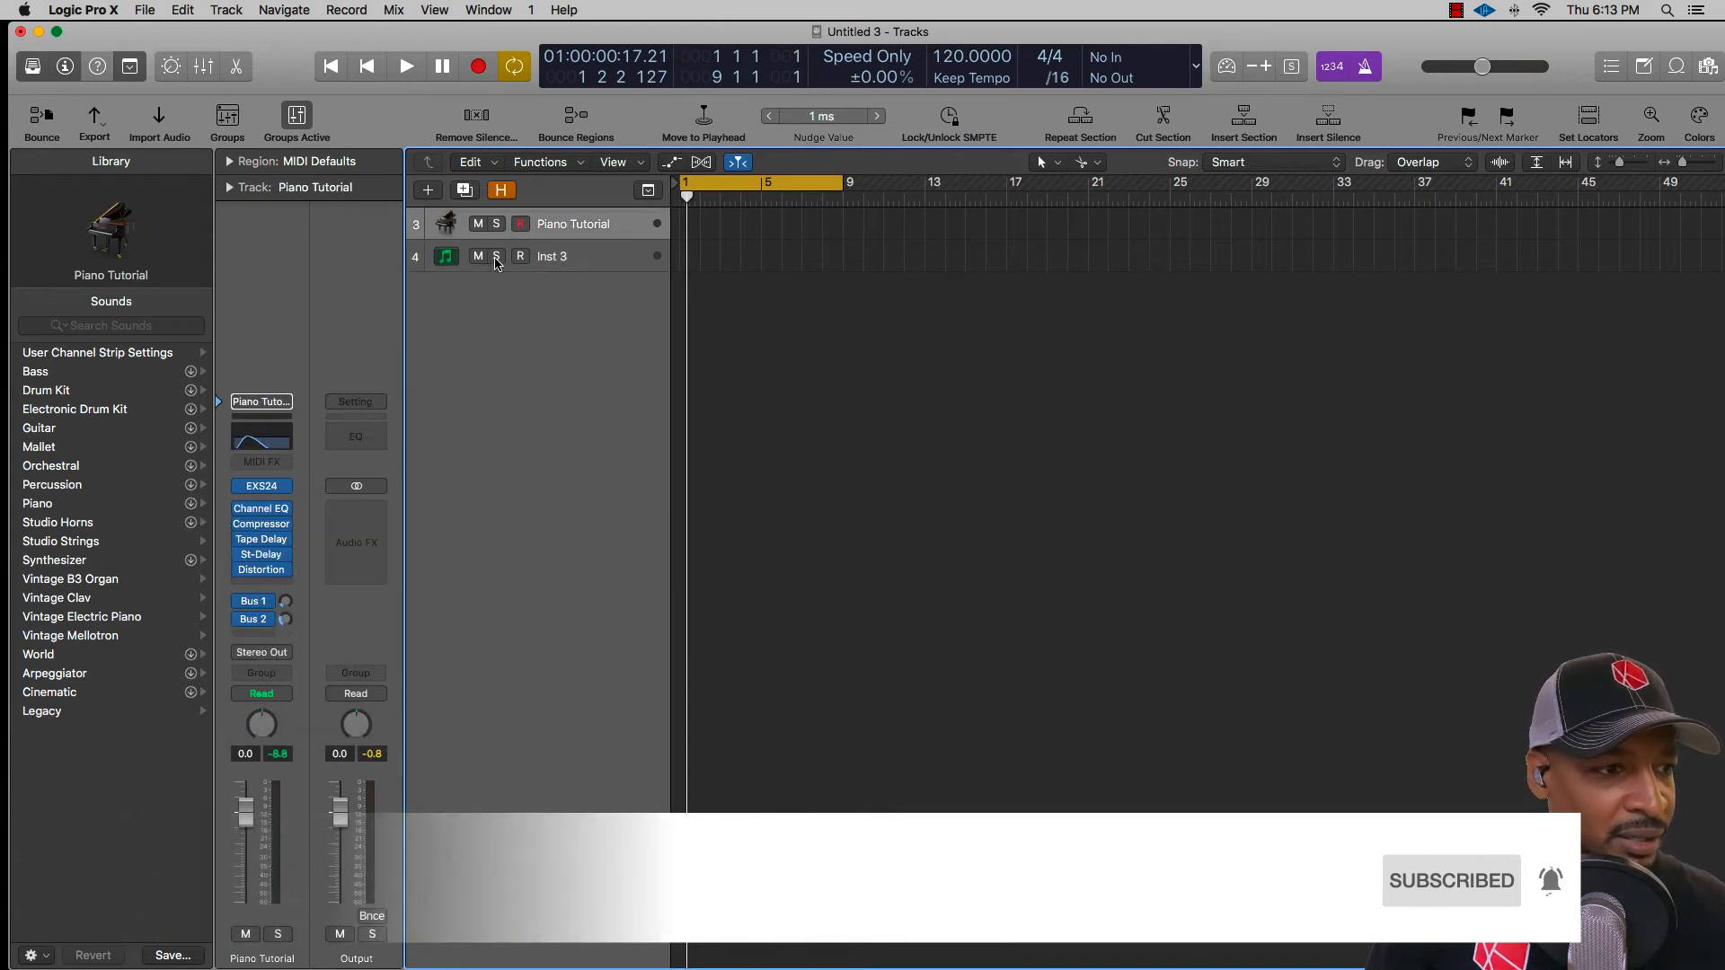
left_click(568, 260)
- Load the saved Piano Tutorial performance onto the new track's channel strip and record-enable the track
left_click(261, 497)
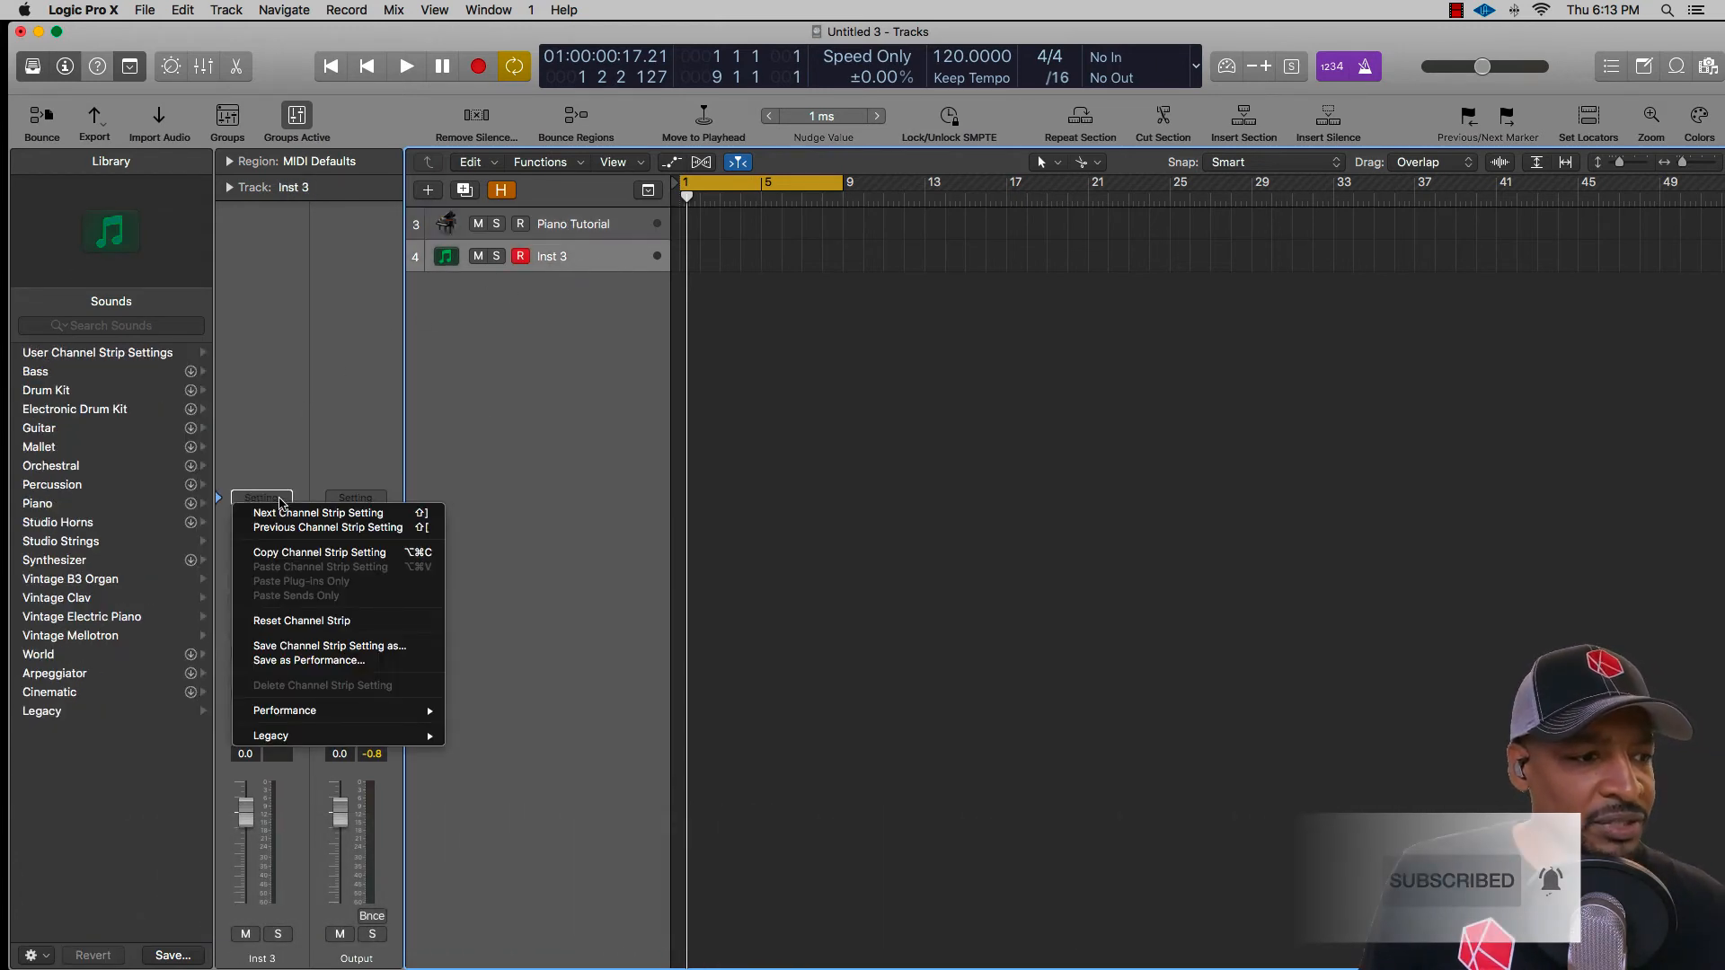
mouse_move(364, 716)
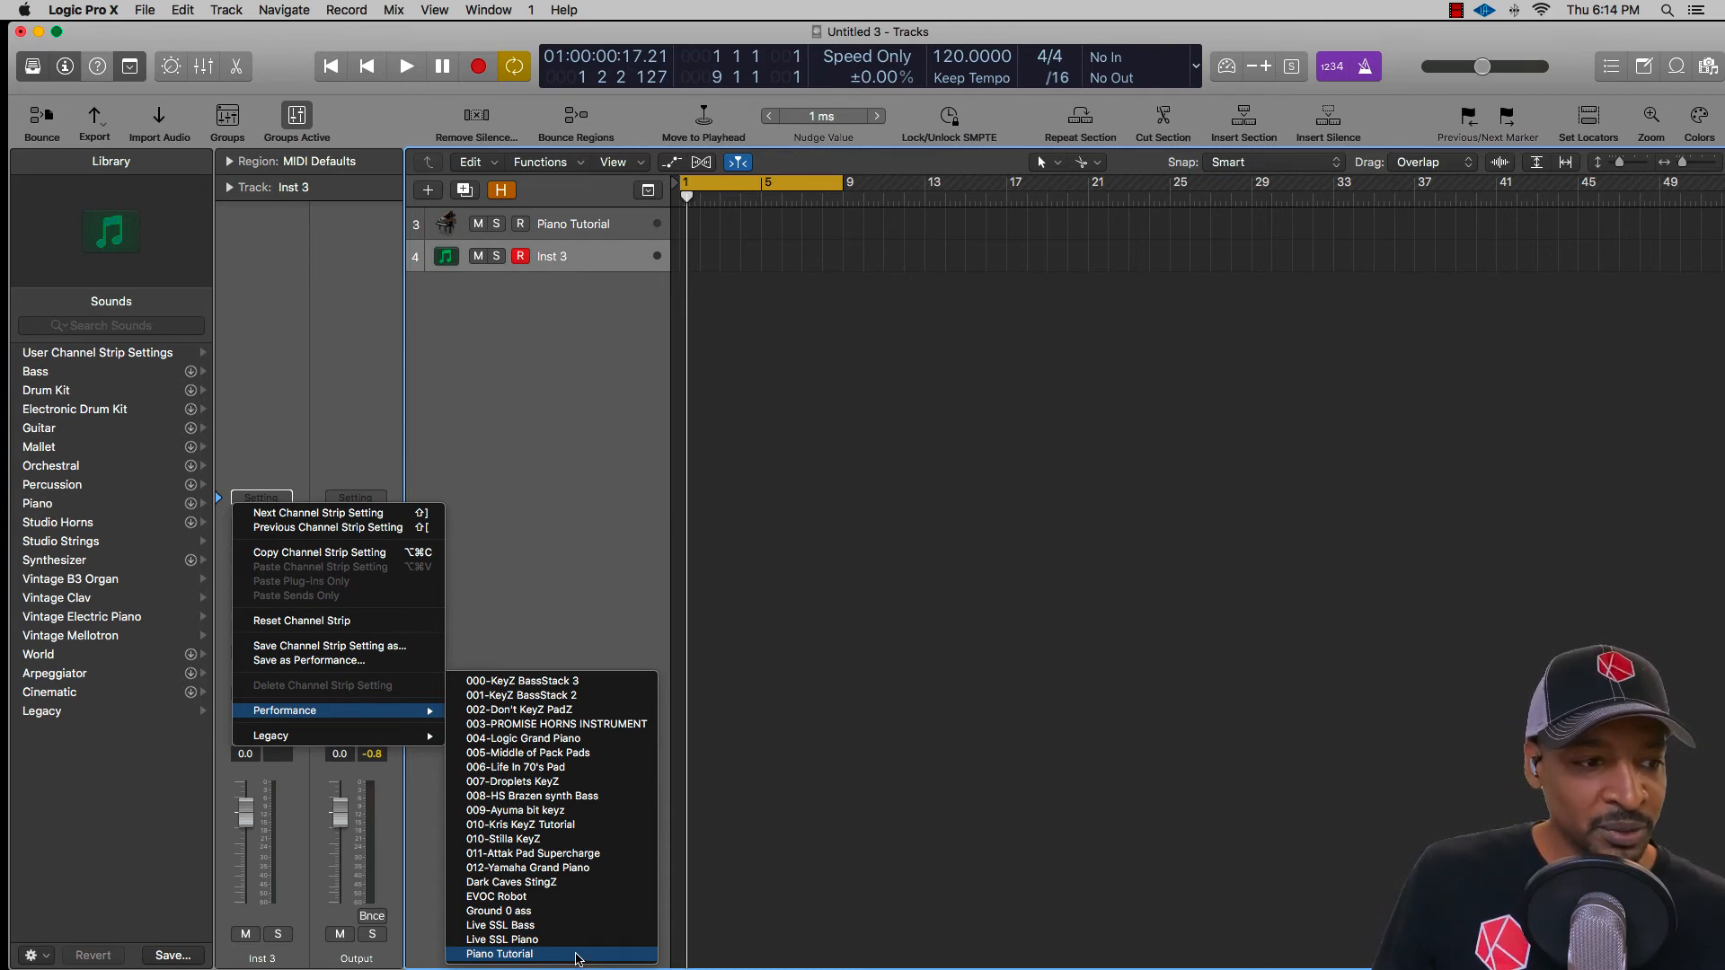
left_click(576, 956)
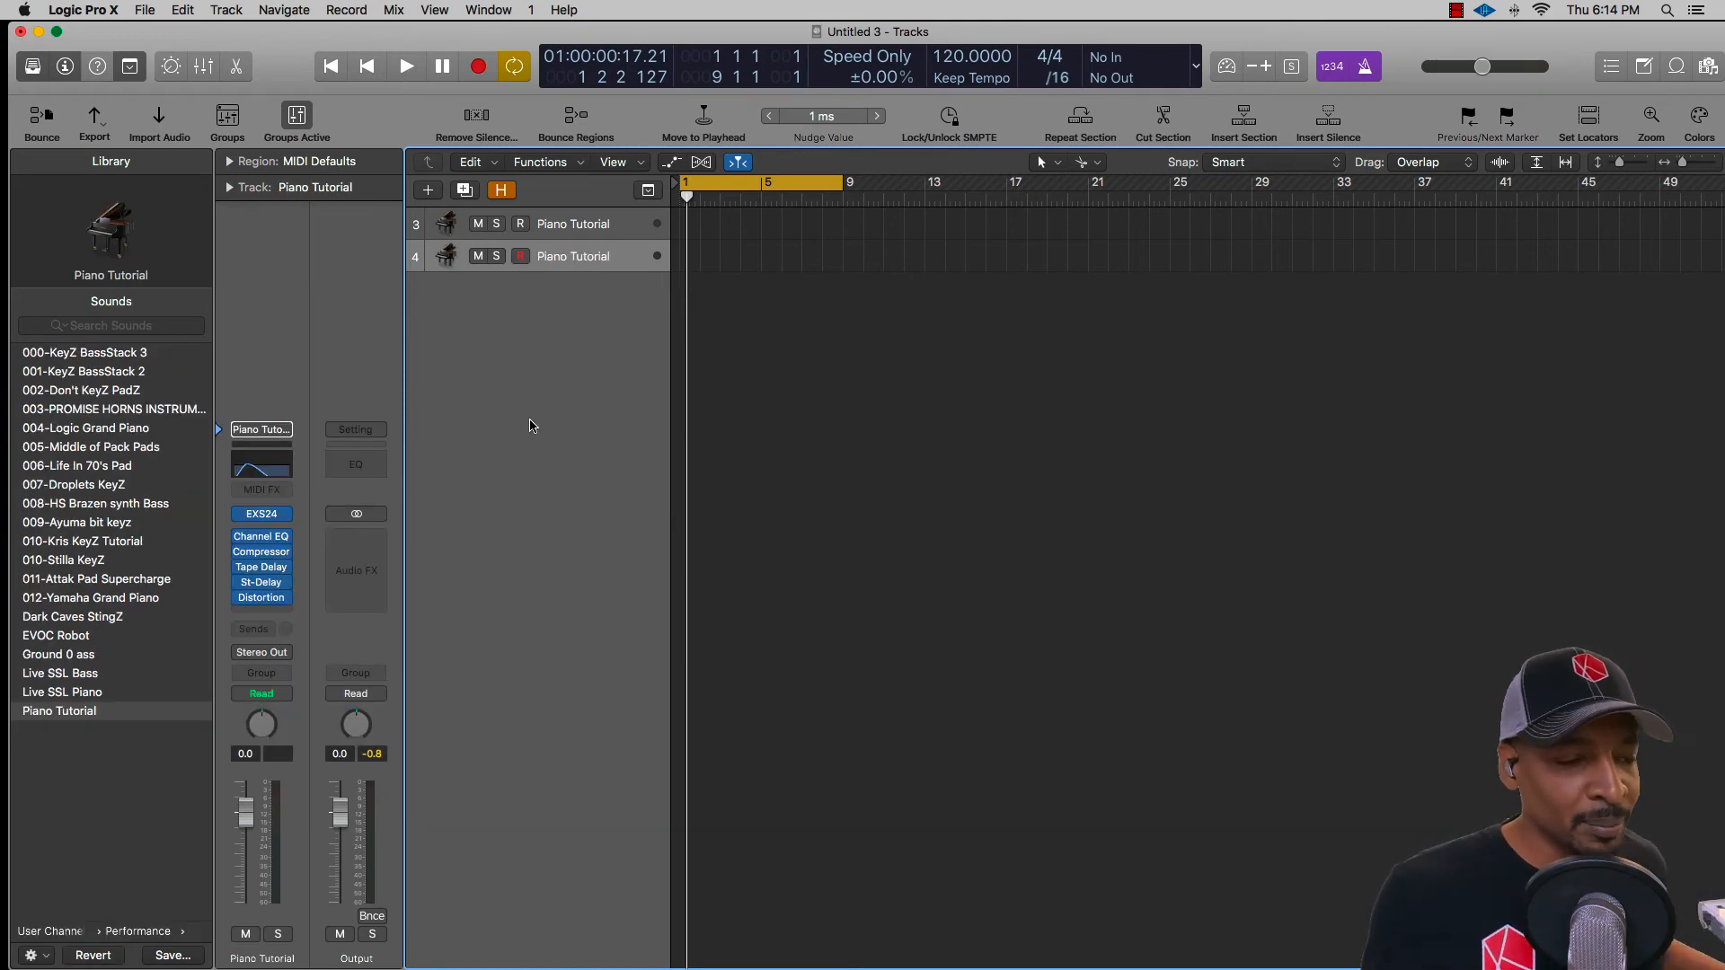
left_click(518, 255)
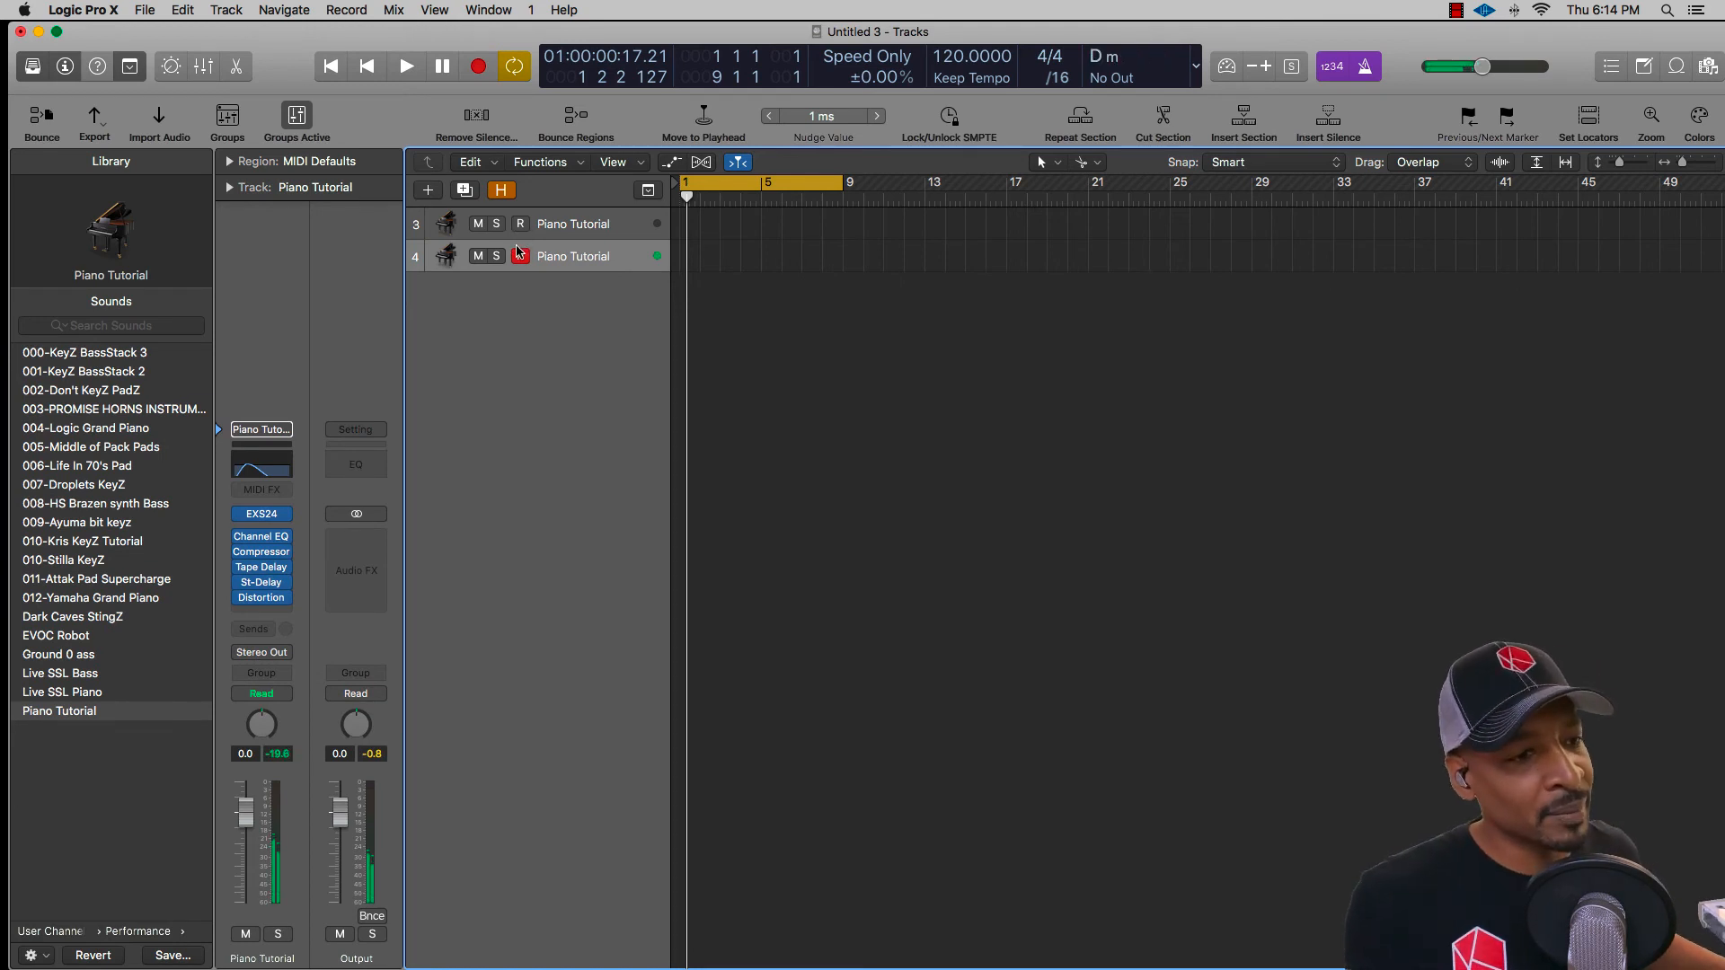